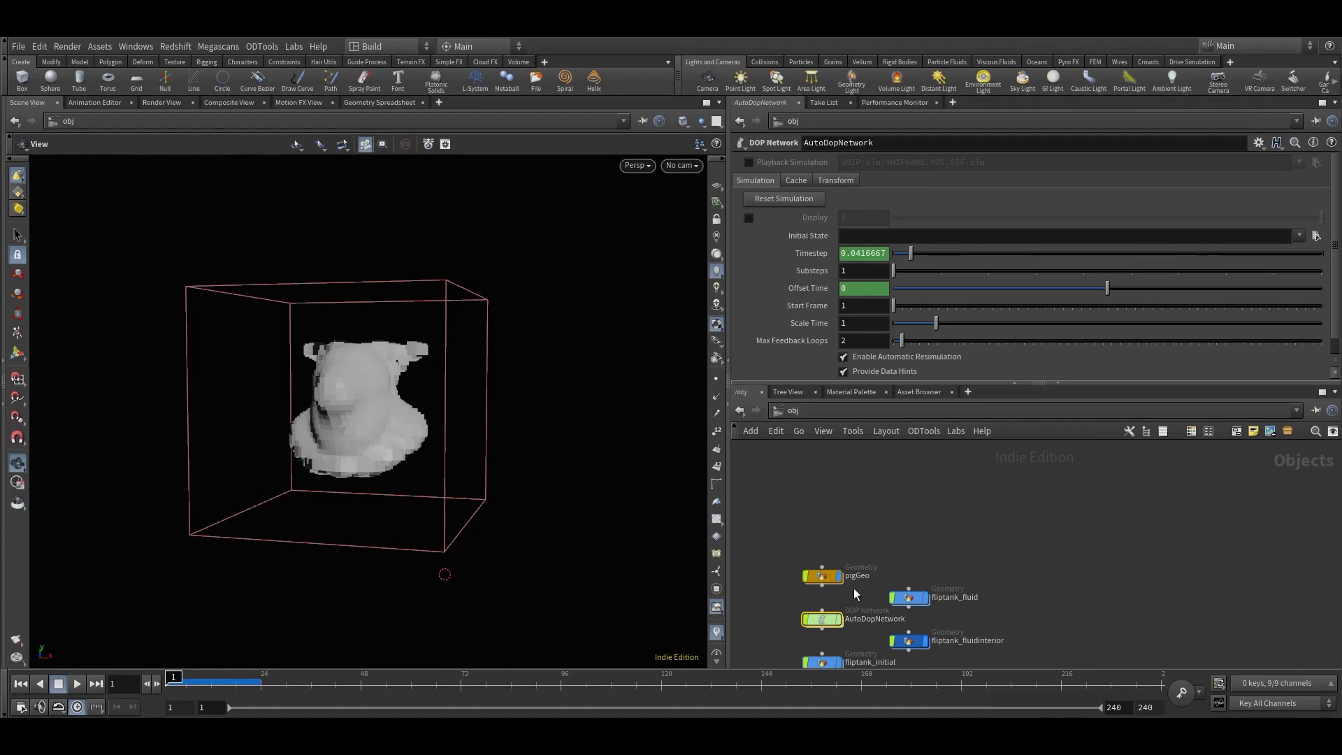
# - Make testgeometry_pighead1 the displayed node inside pigGeo and return to the object level
pyautogui.doubleClick(823, 577)
pyautogui.click(849, 534)
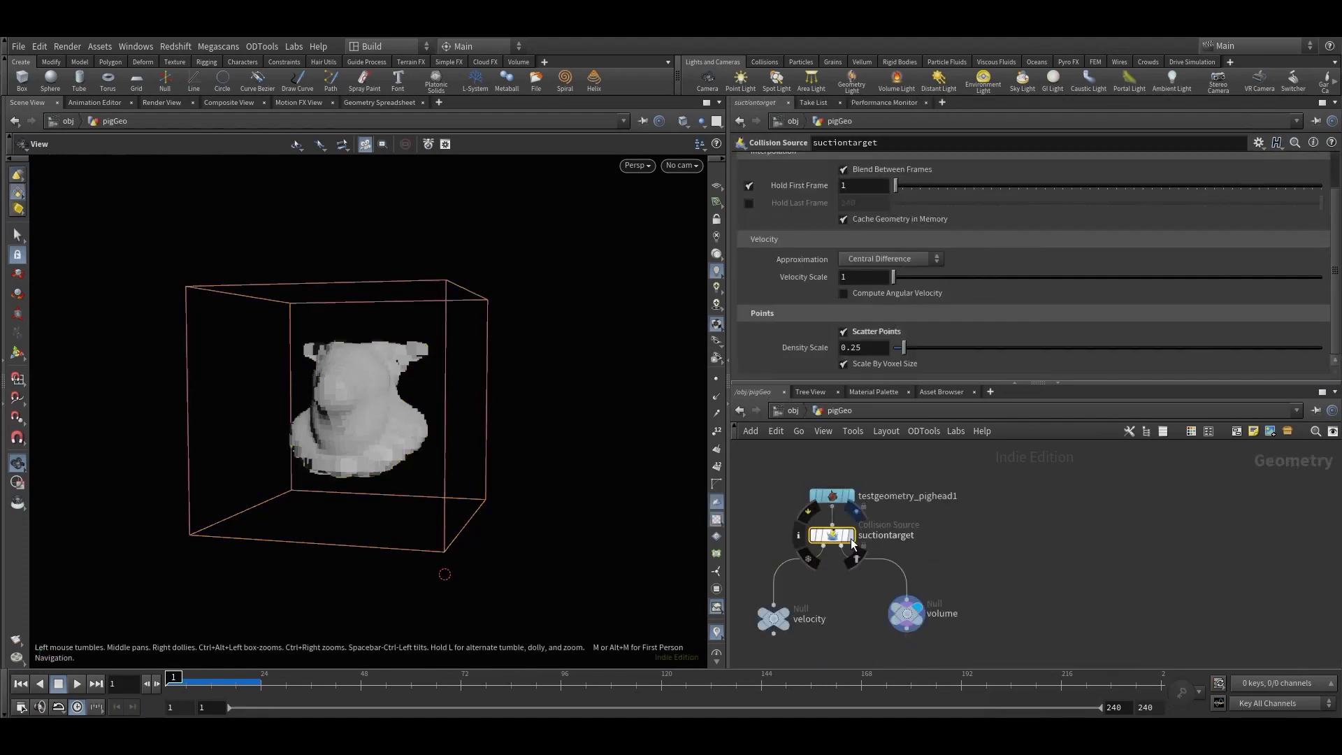
pyautogui.click(788, 412)
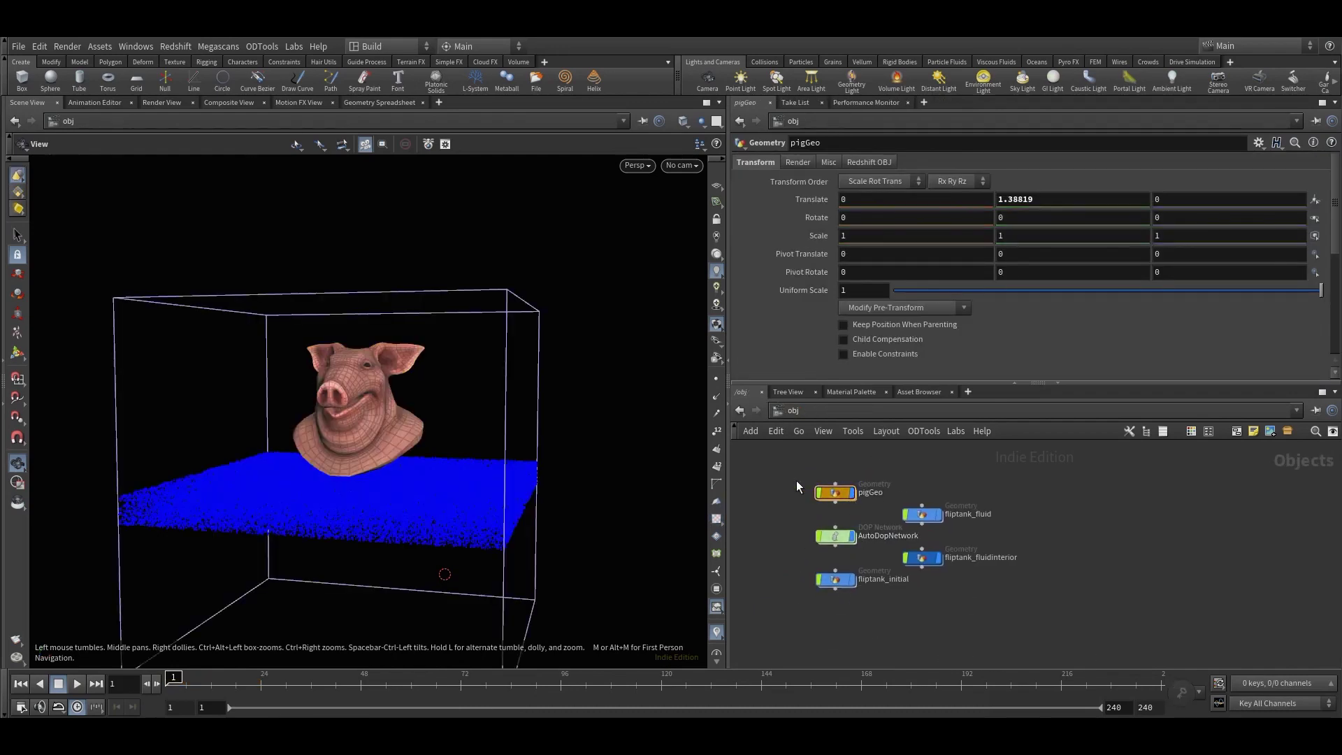
# - Play the fluid suction simulation, then replay it from the first frame
pyautogui.click(76, 683)
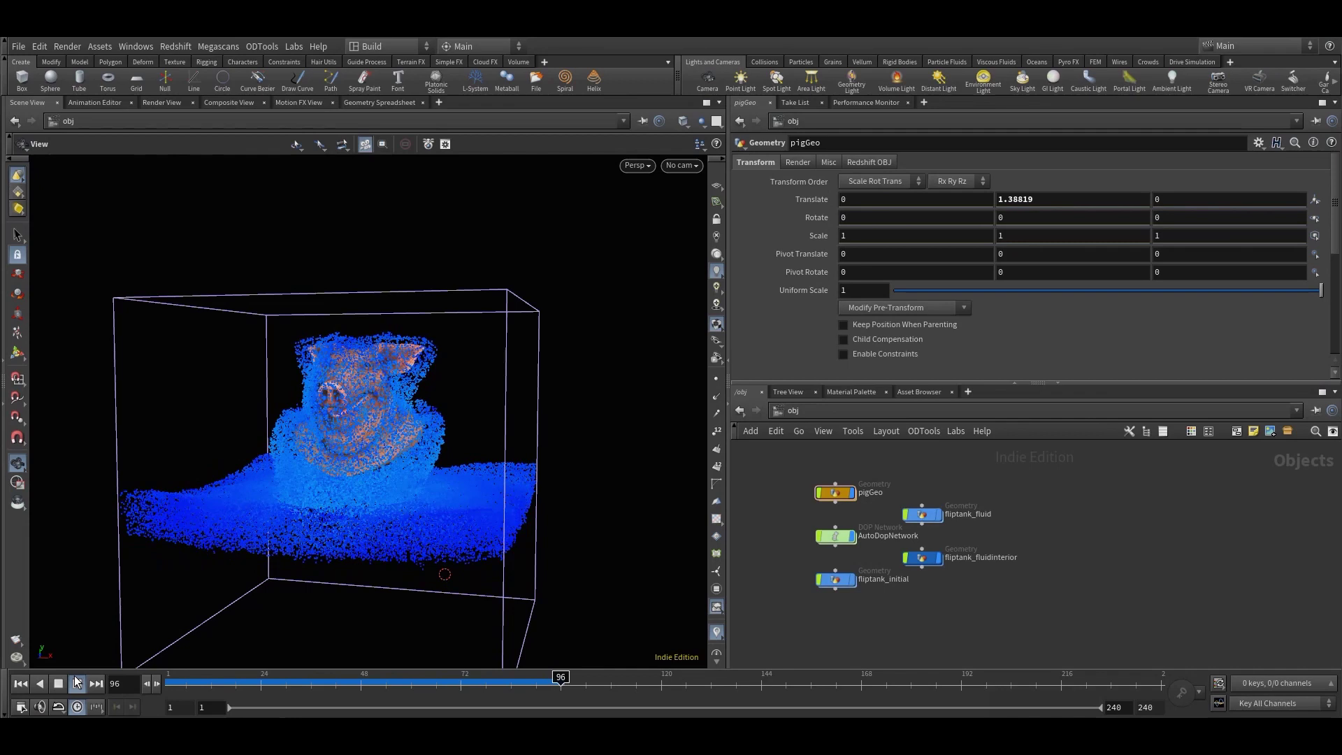
pyautogui.click(20, 685)
pyautogui.click(79, 684)
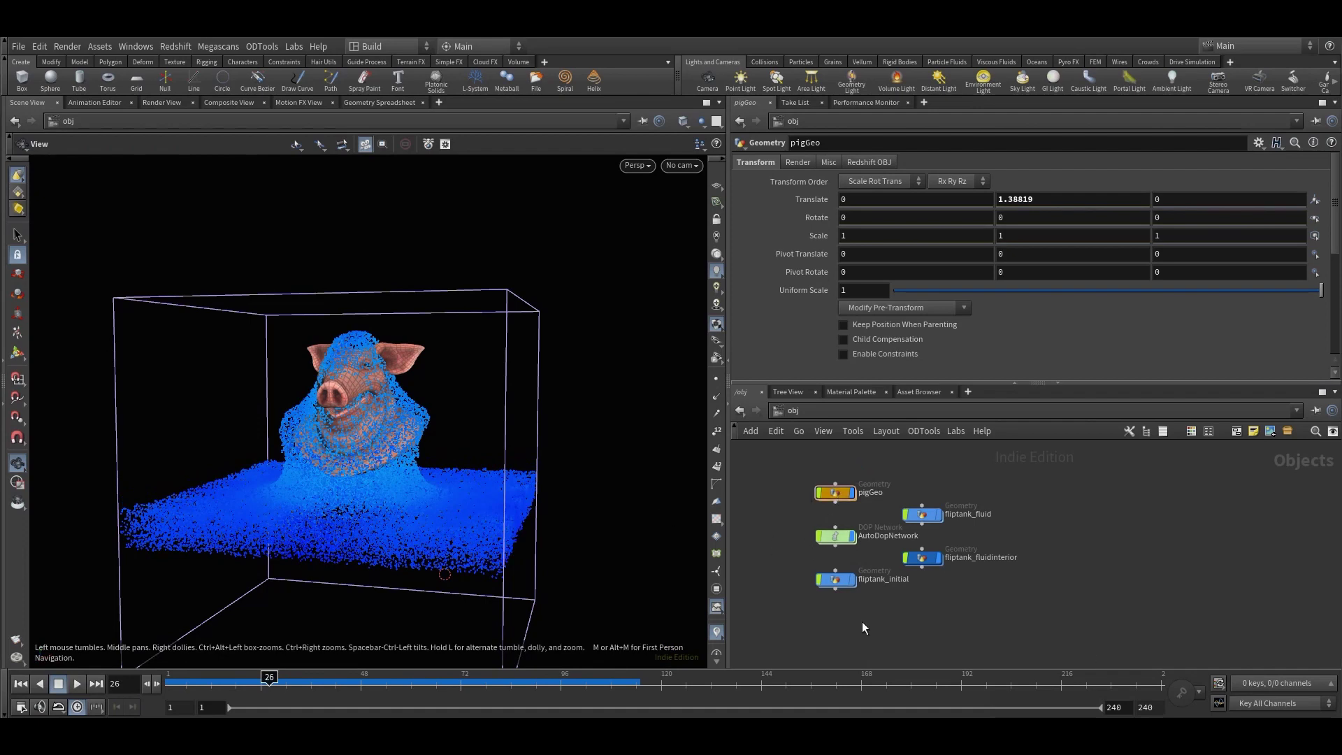
# - Move the suctiontarget and volume nodes slightly down inside pigGeo and return to the object level
pyautogui.doubleClick(838, 493)
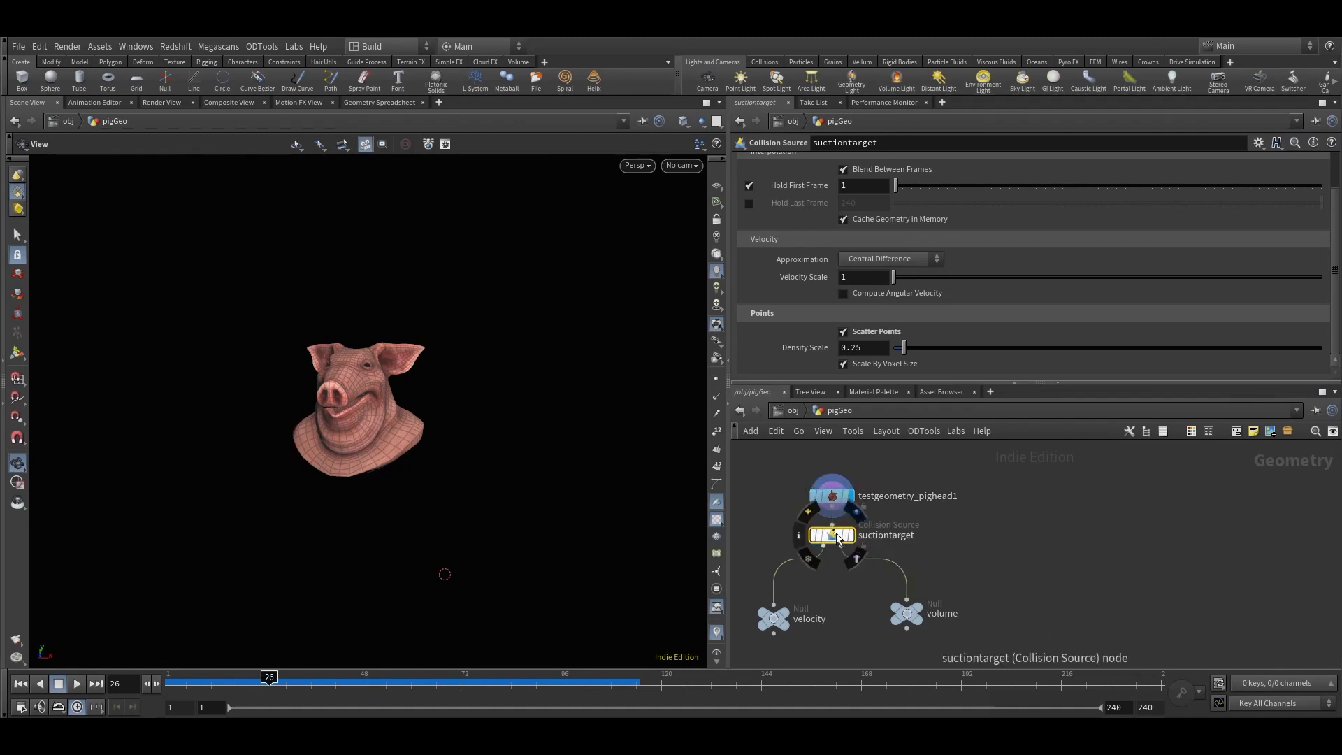
pyautogui.moveTo(838, 539); pyautogui.dragTo(839, 564)
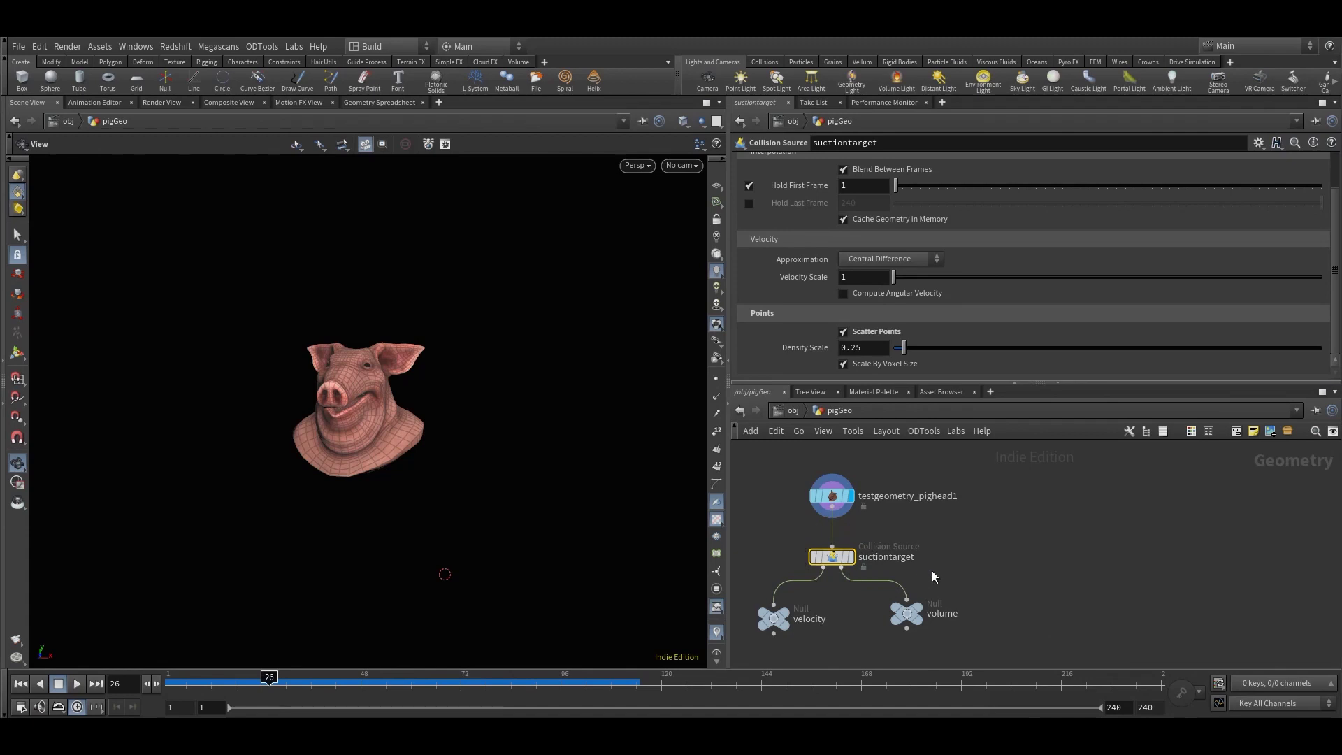
pyautogui.moveTo(910, 619); pyautogui.dragTo(912, 624)
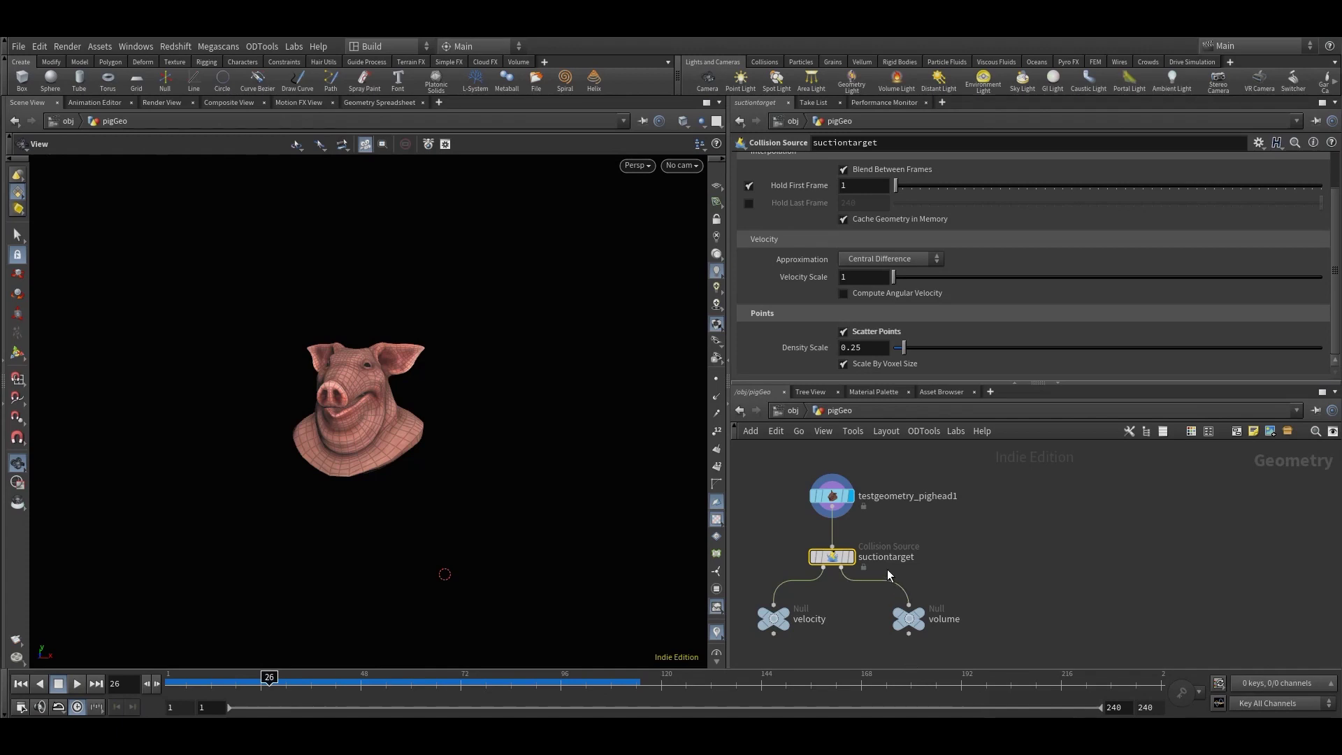
pyautogui.click(789, 410)
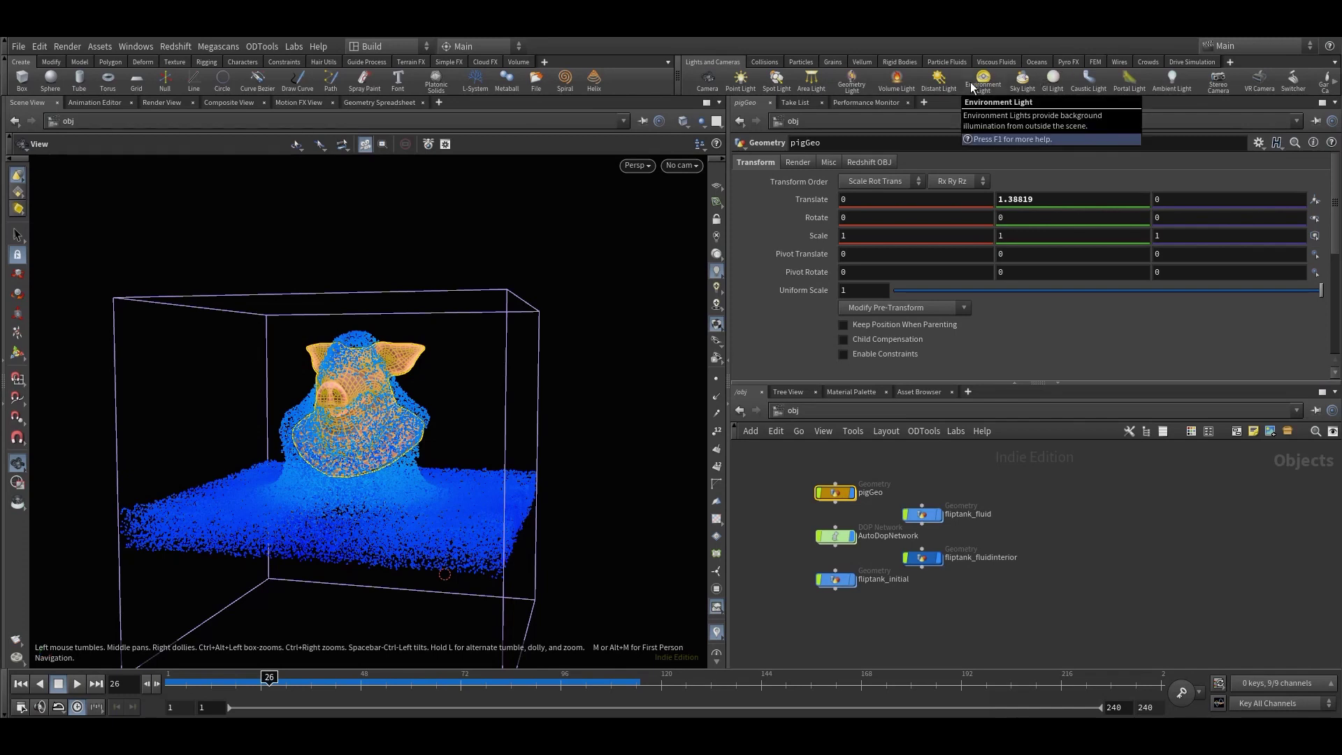
# - Bring up the Particle Fluids tools and inspect the fluid around the pig head and the pigGeo network
pyautogui.click(948, 62)
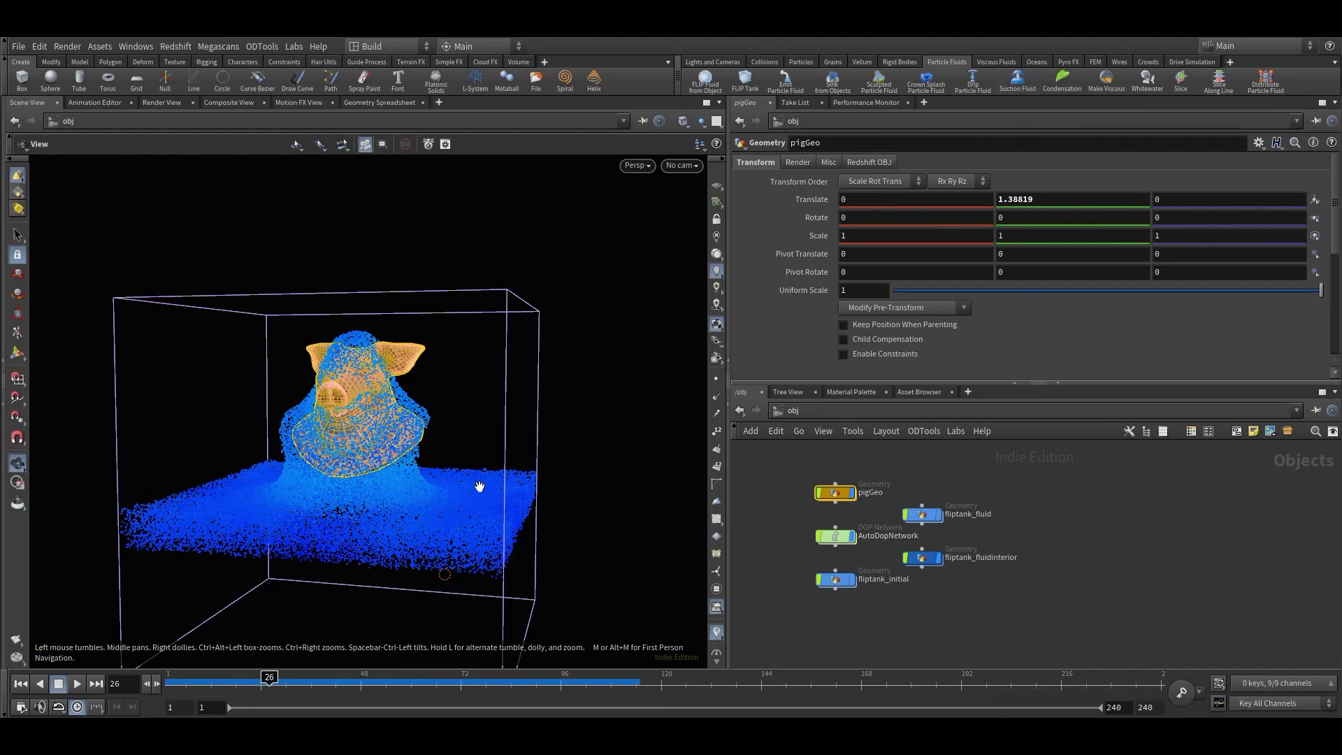
pyautogui.moveTo(482, 486)
pyautogui.mouseDown()
pyautogui.moveTo(416, 510)
pyautogui.moveTo(500, 473)
pyautogui.mouseUp()
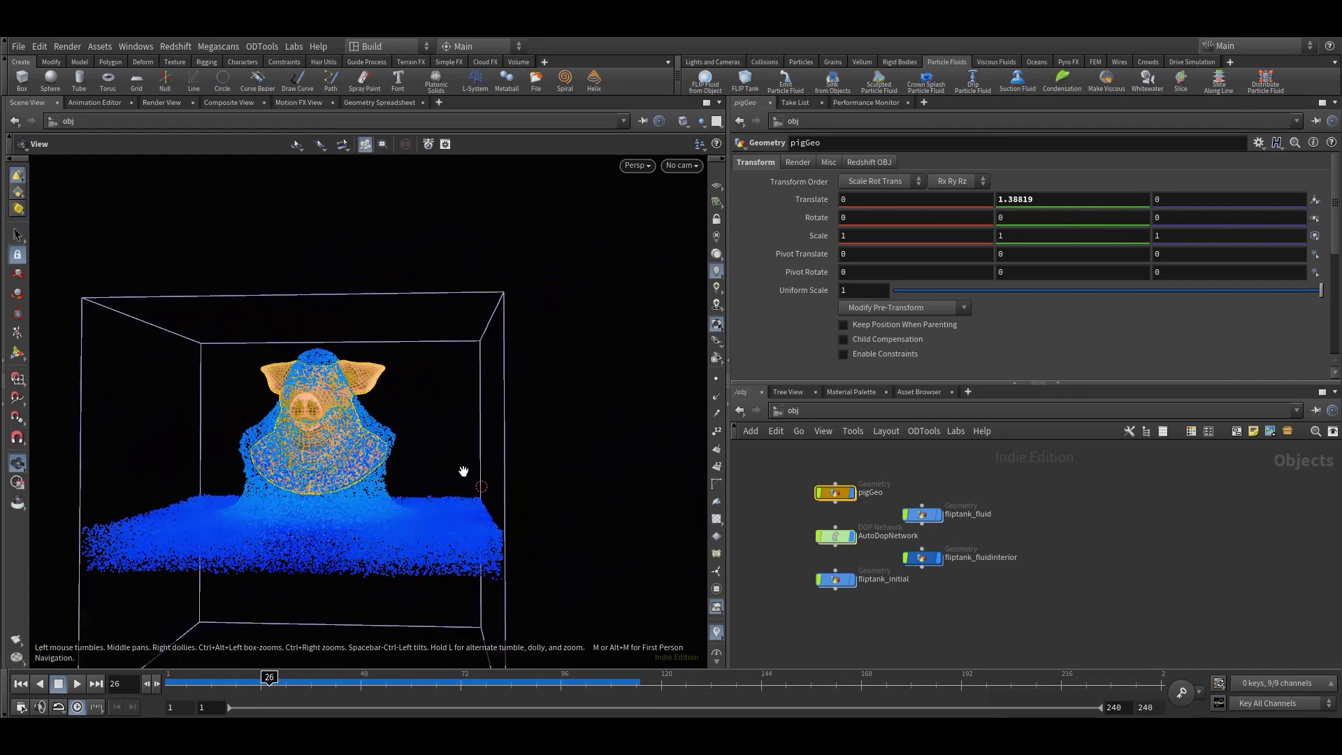
pyautogui.moveTo(406, 476); pyautogui.dragTo(575, 464)
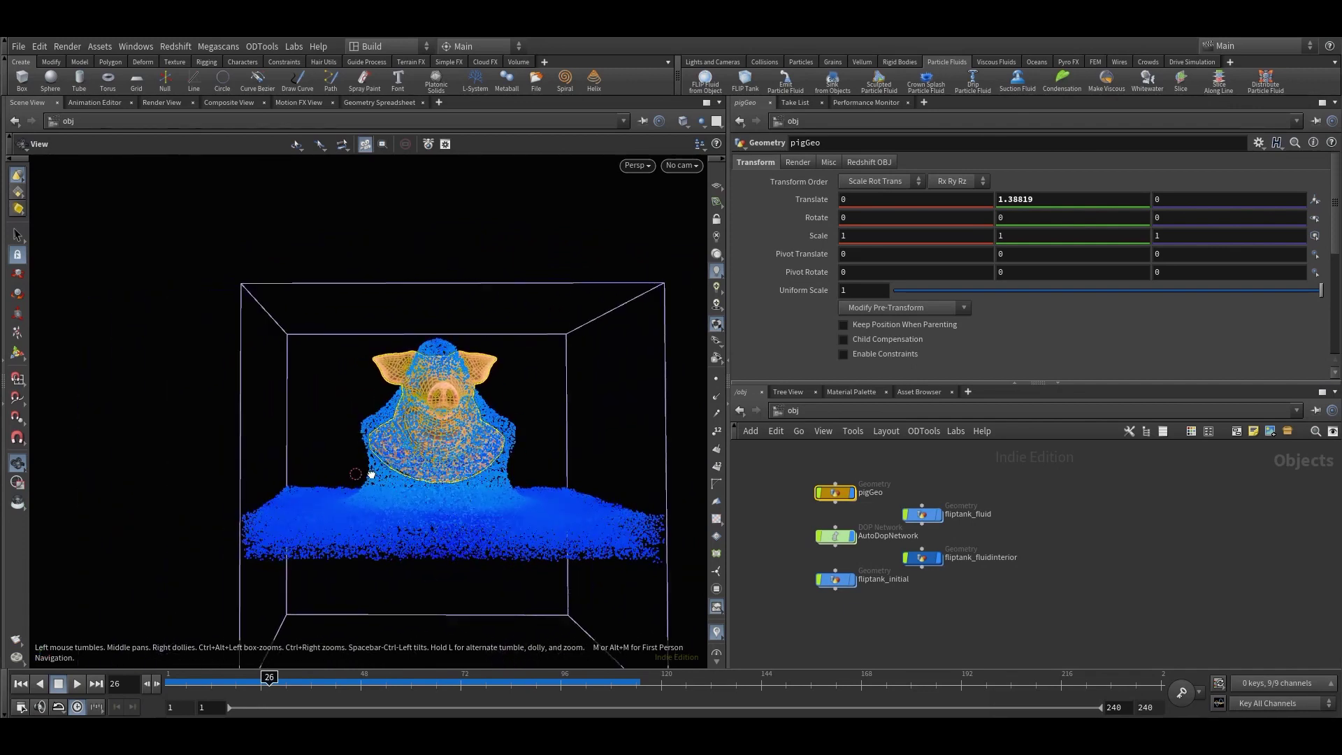
pyautogui.moveTo(371, 476)
pyautogui.mouseDown()
pyautogui.moveTo(437, 470)
pyautogui.moveTo(378, 455)
pyautogui.mouseUp()
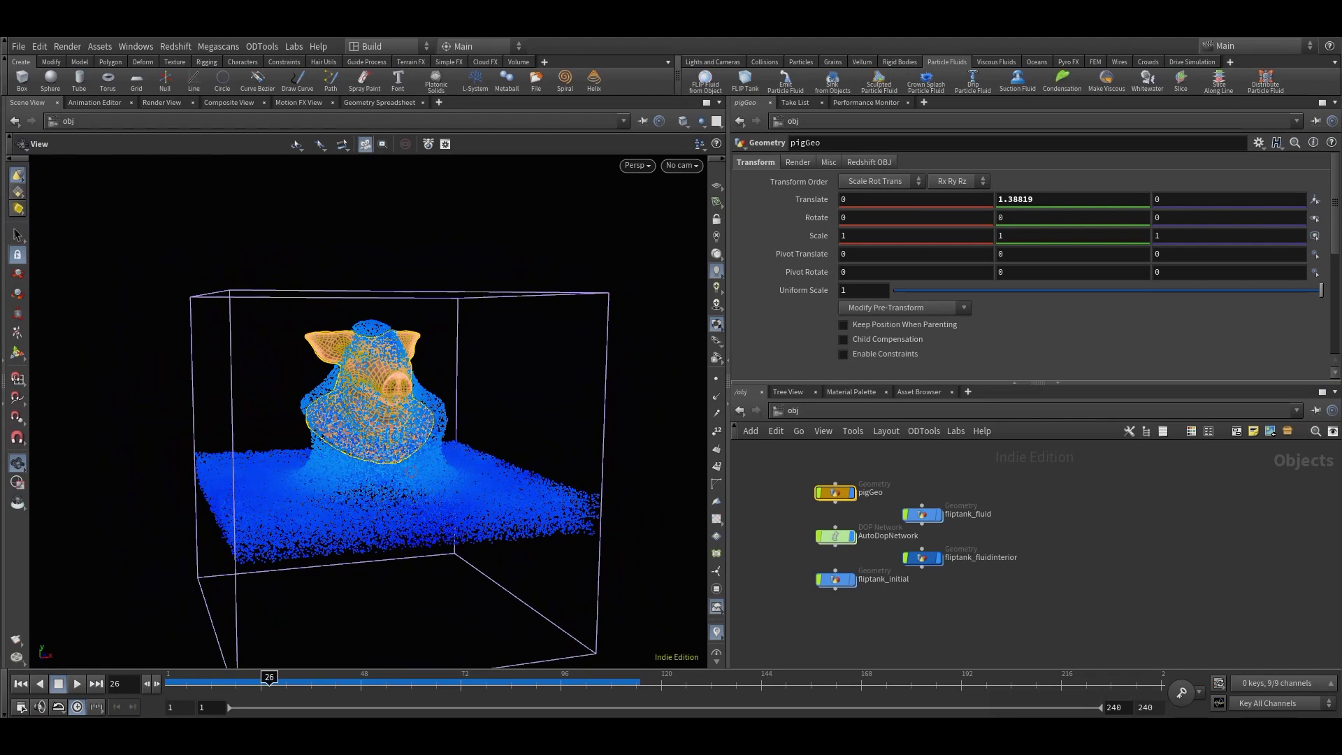
pyautogui.doubleClick(837, 494)
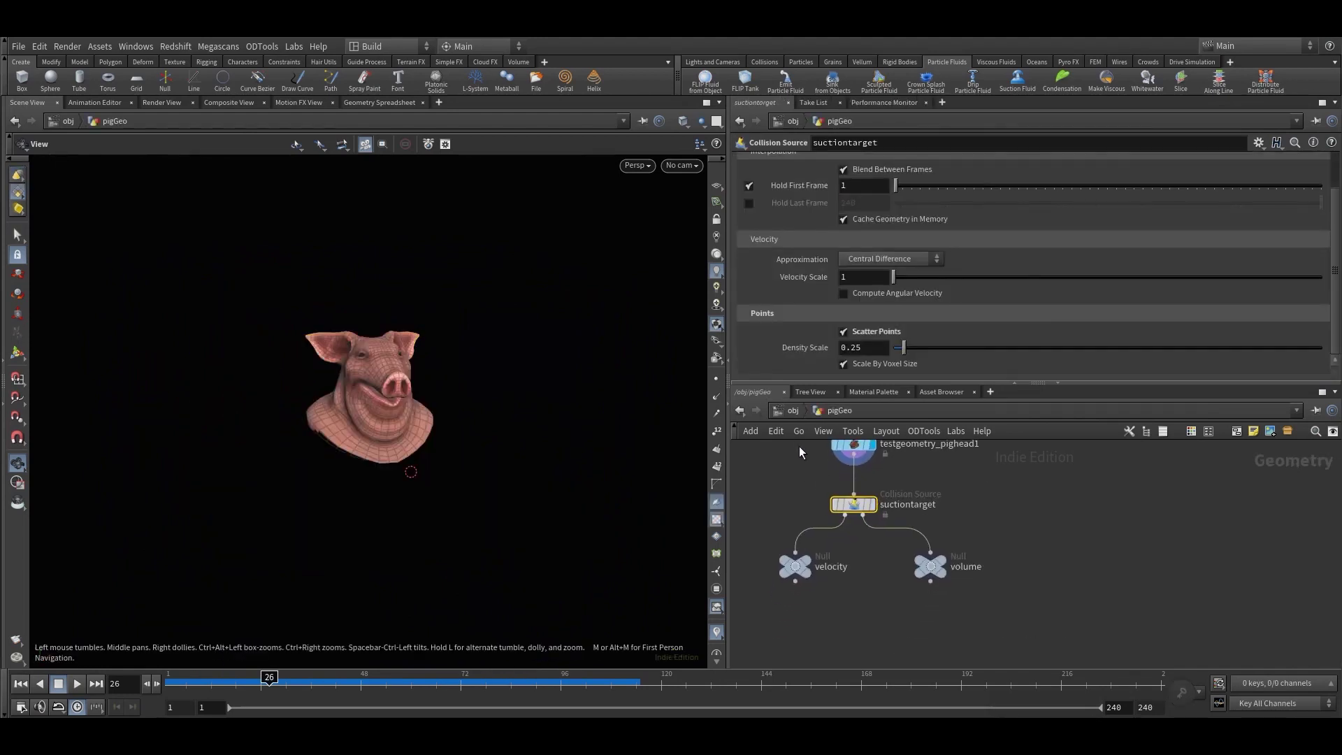
pyautogui.click(790, 411)
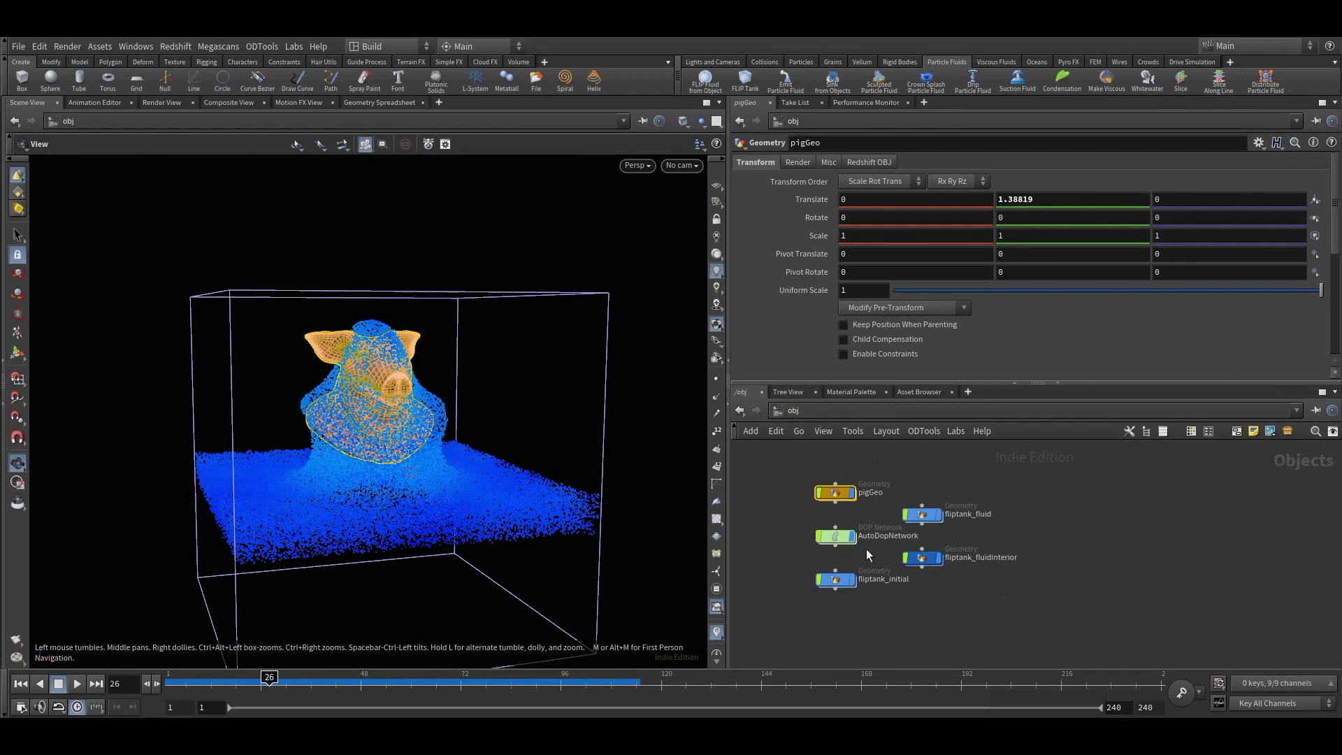
# - Open AutoDopNetwork and select the fliptank FLIP Object with its viewport handles enabled
pyautogui.moveTo(846, 543)
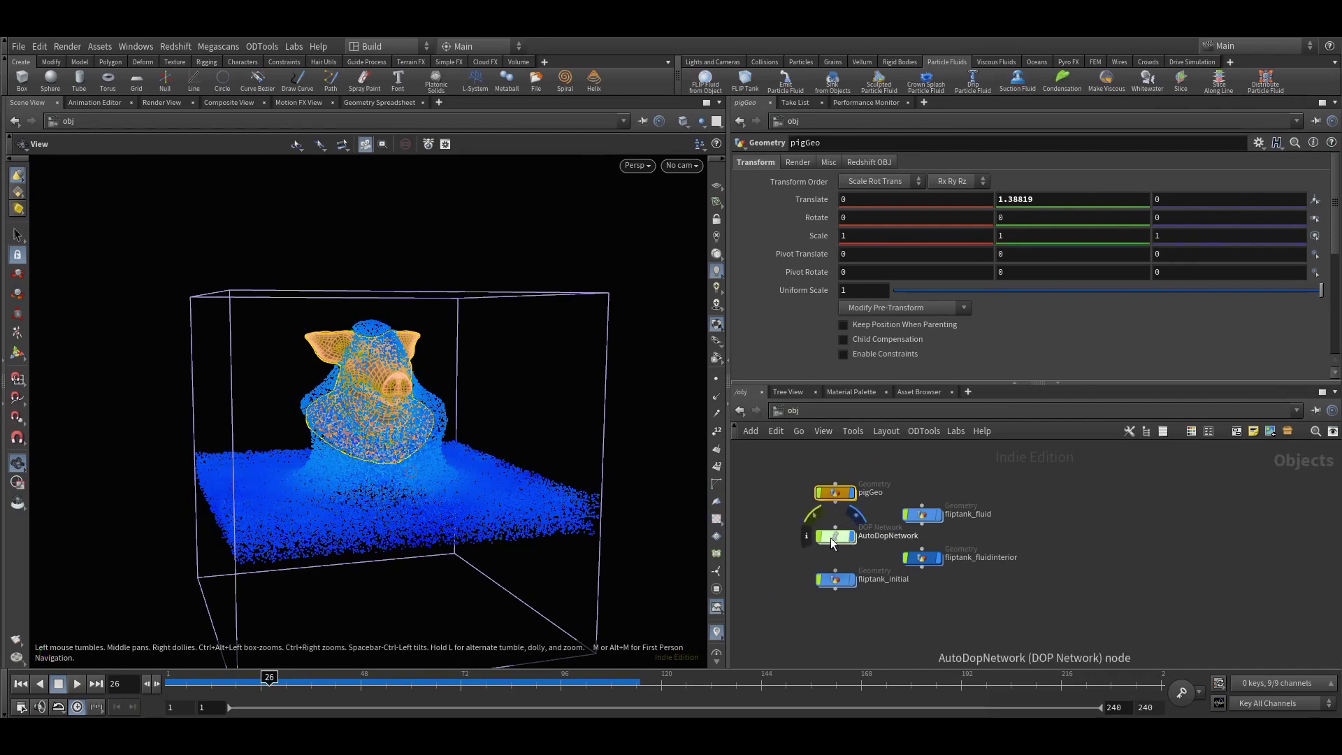
pyautogui.click(834, 537)
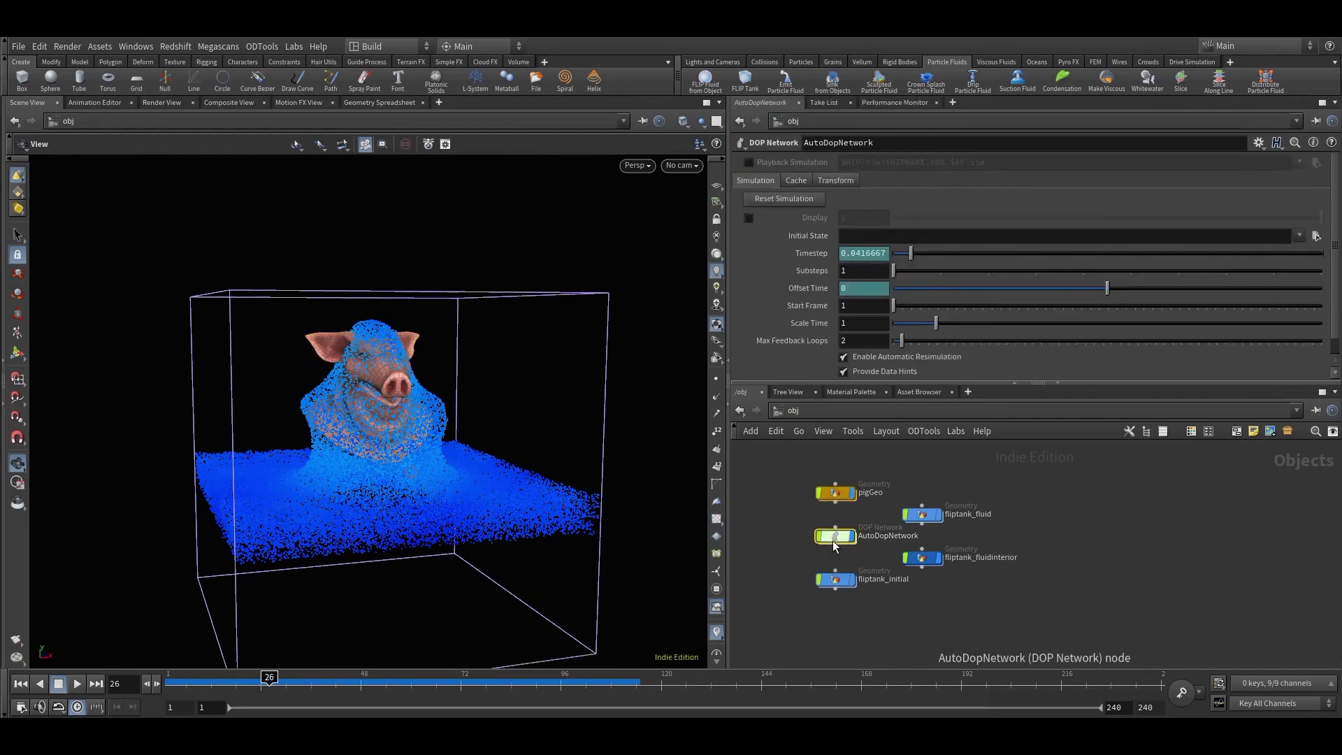
pyautogui.doubleClick(833, 538)
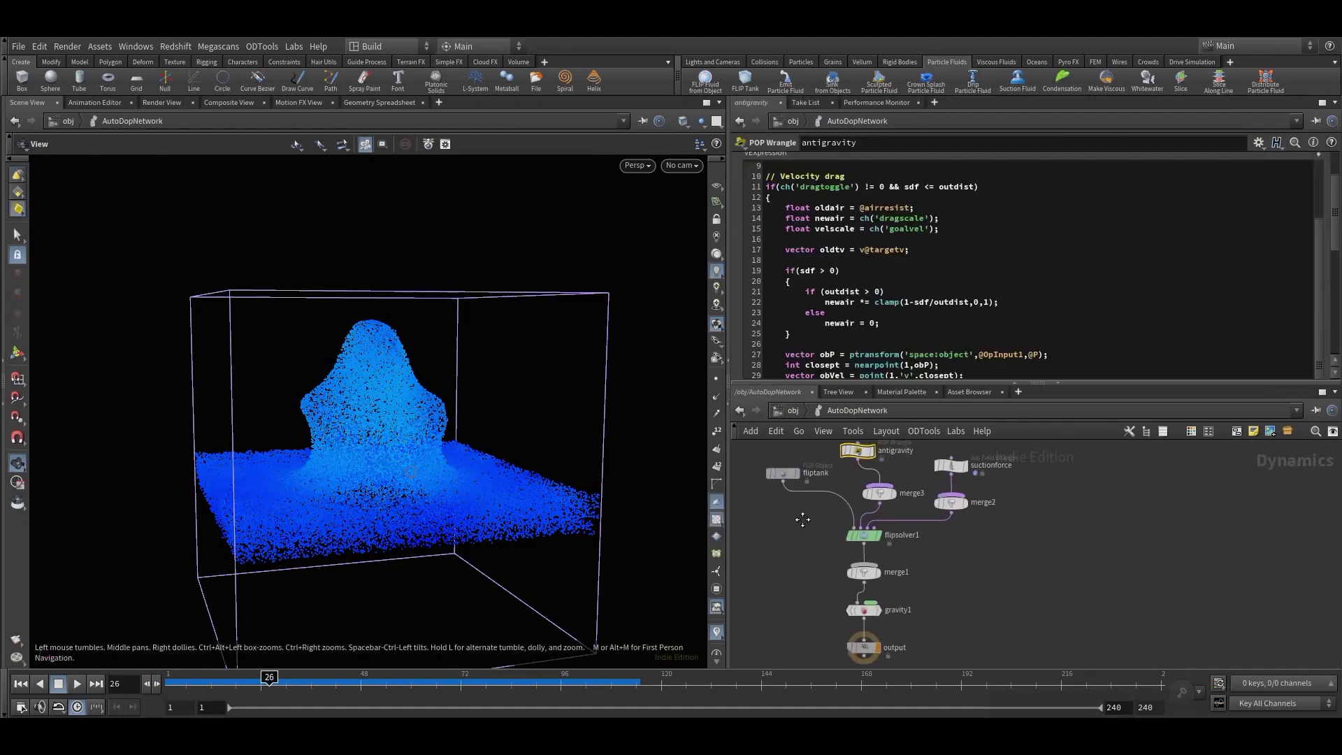
pyautogui.click(782, 468)
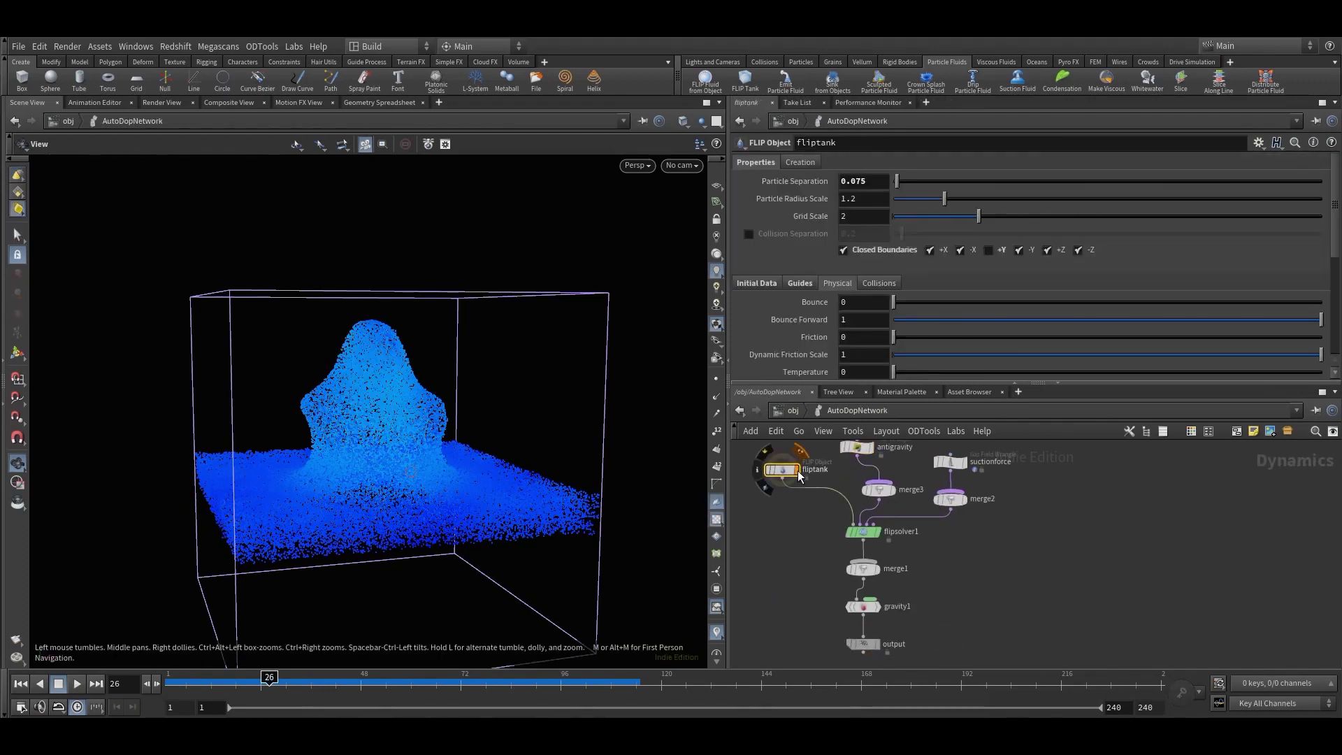
pyautogui.click(17, 353)
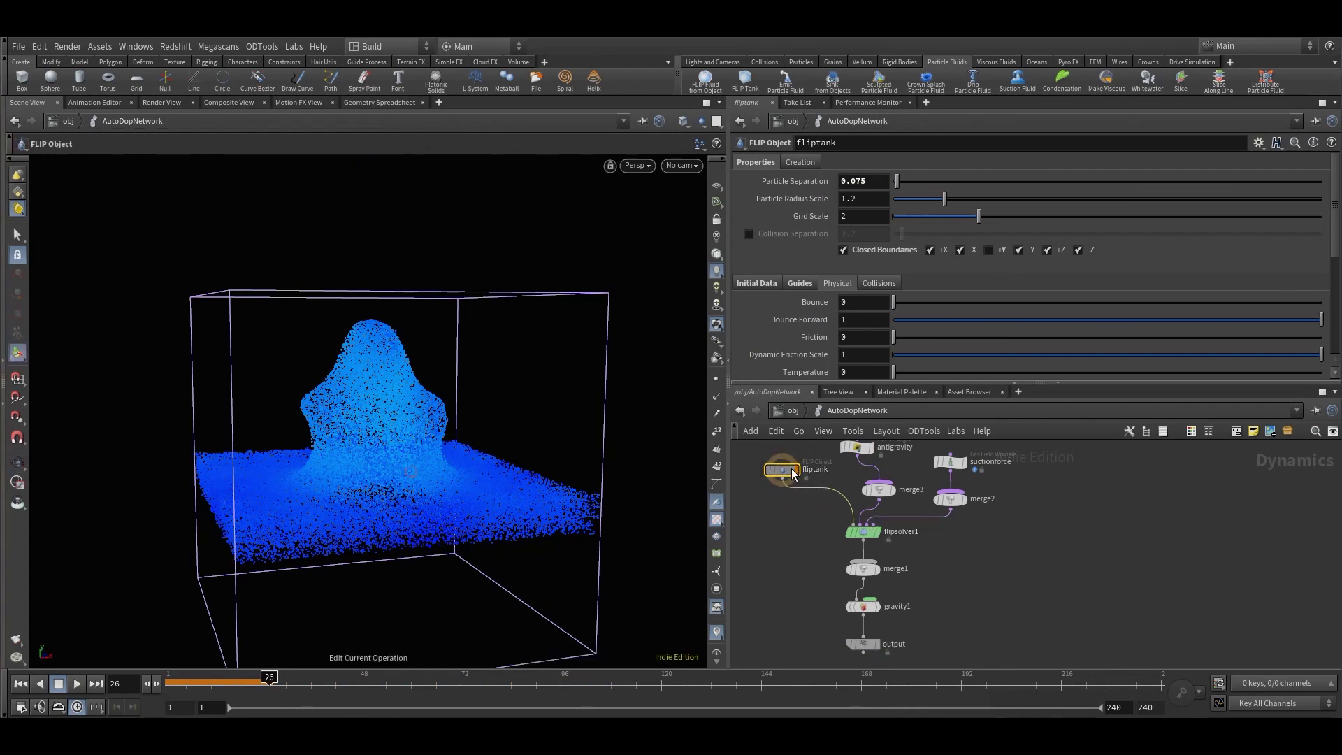
pyautogui.moveTo(794, 473); pyautogui.dragTo(792, 481)
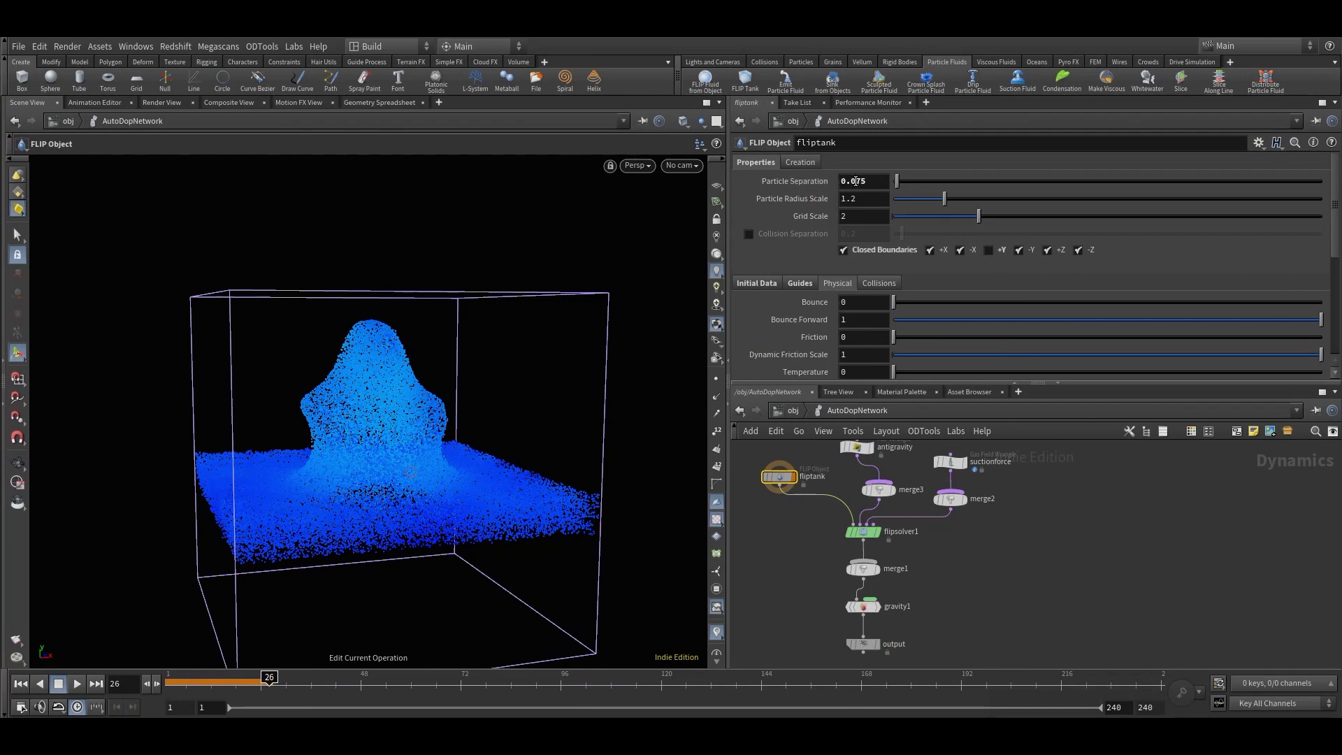
# - Set fliptank's Particle Separation to 0.05 and go back to frame 1
pyautogui.moveTo(855, 181); pyautogui.dragTo(1037, 183)
pyautogui.write('5')
pyautogui.press('Return')
pyautogui.click(21, 684)
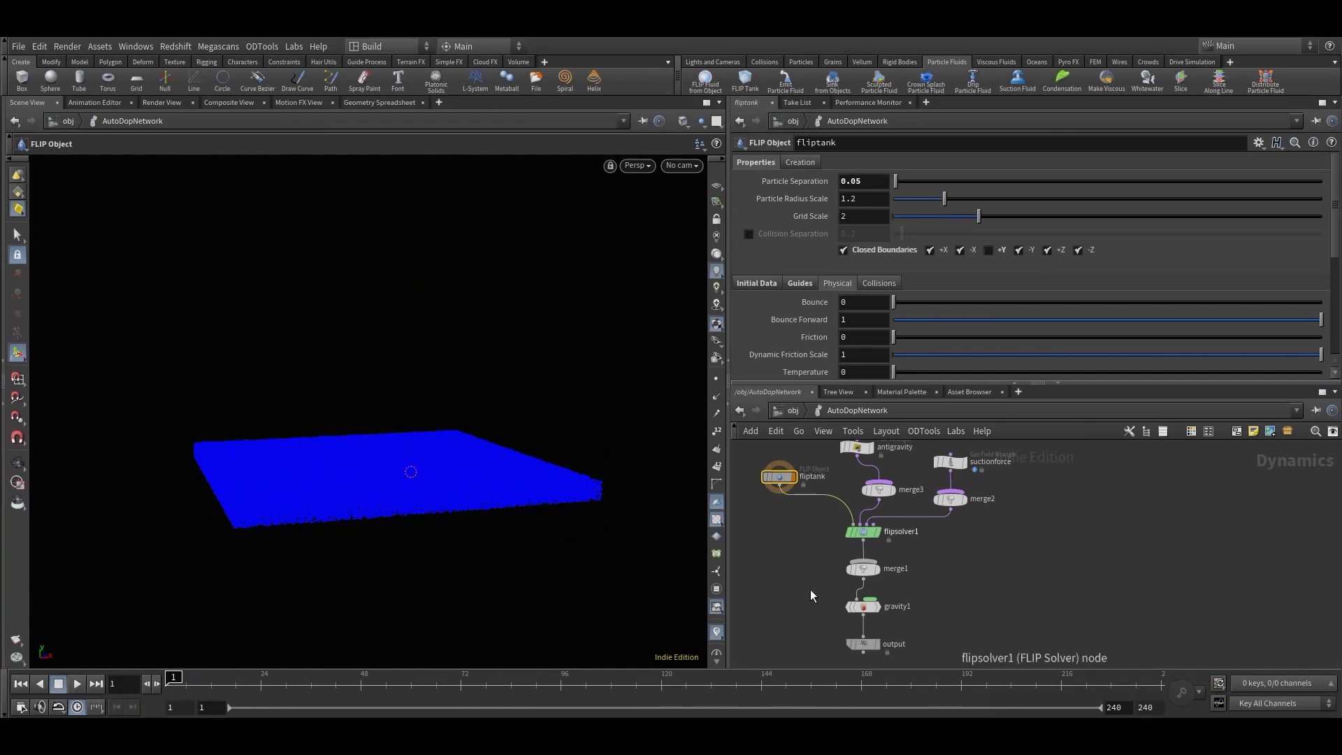
# - Enlarge the flipsolver1 bounding box slightly outward on three of its vertical sides using the viewport handles
pyautogui.click(866, 530)
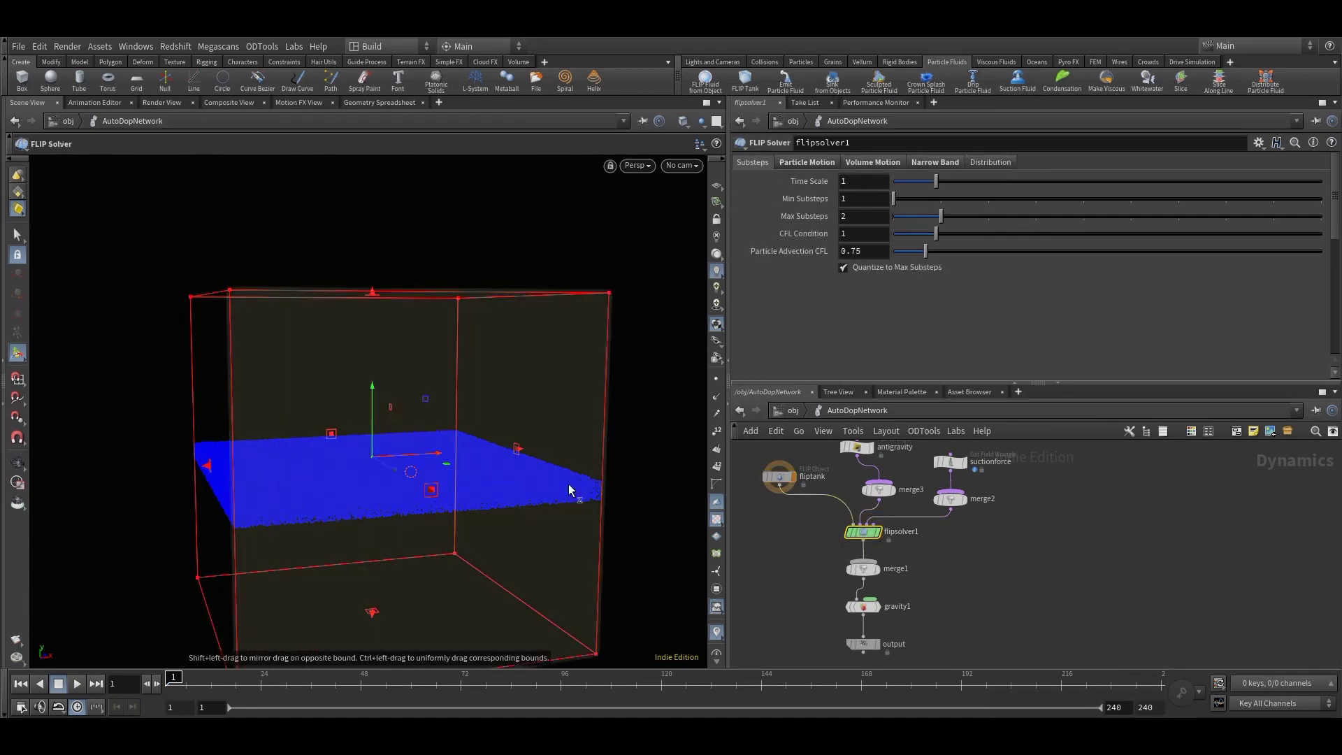
pyautogui.scroll(5, 886, 537)
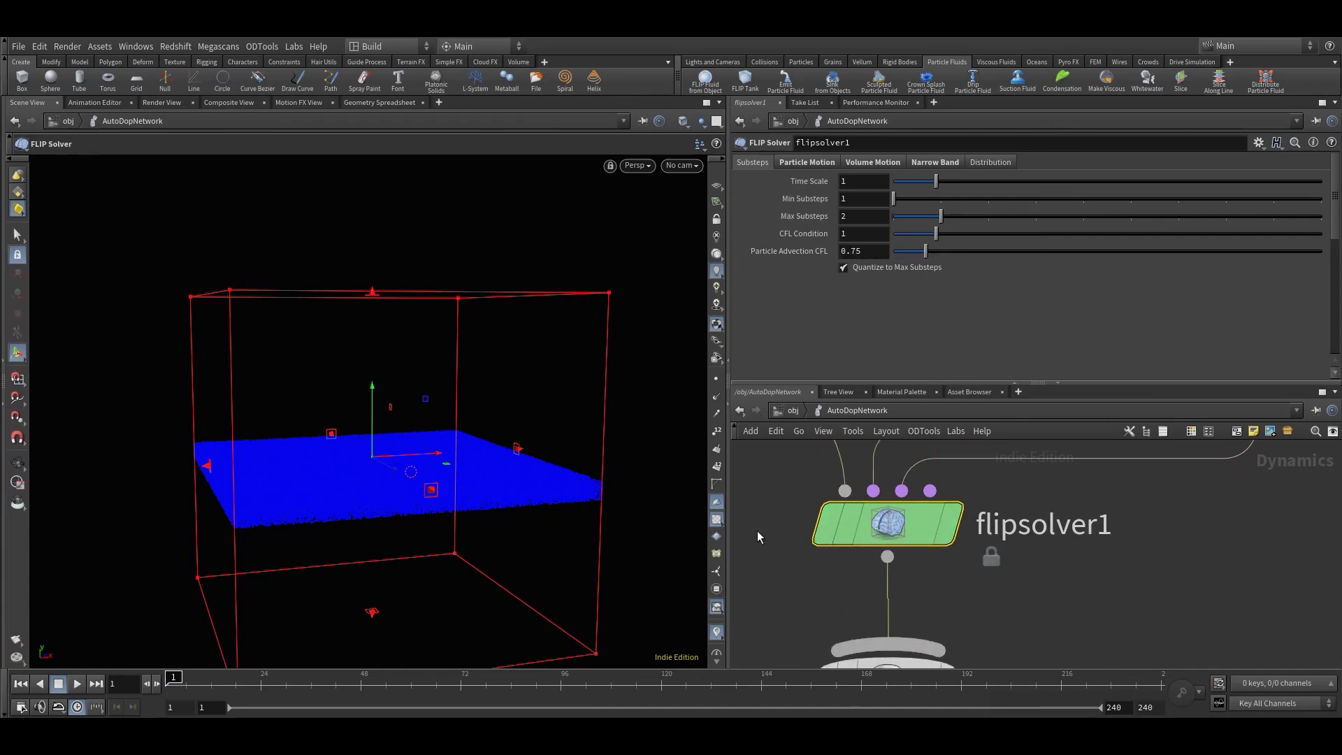
pyautogui.scroll(-3, 927, 552)
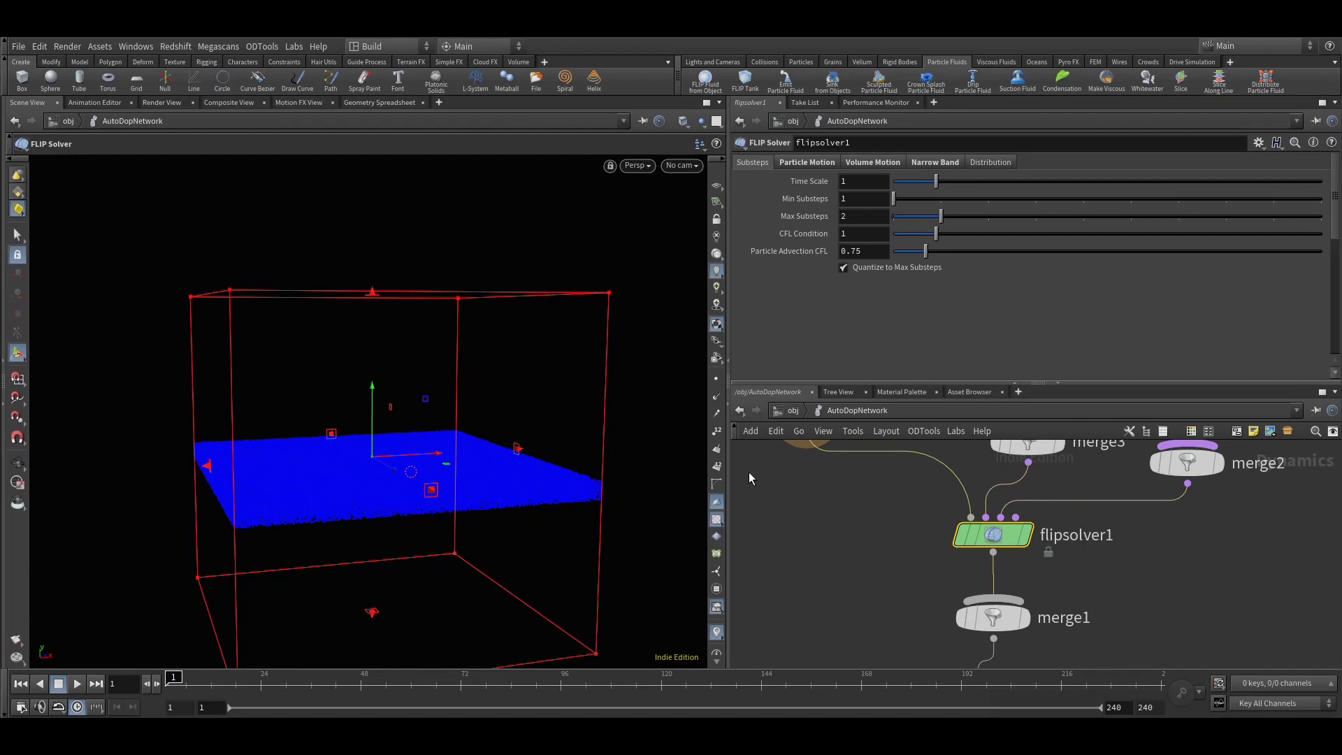
pyautogui.press('Escape')
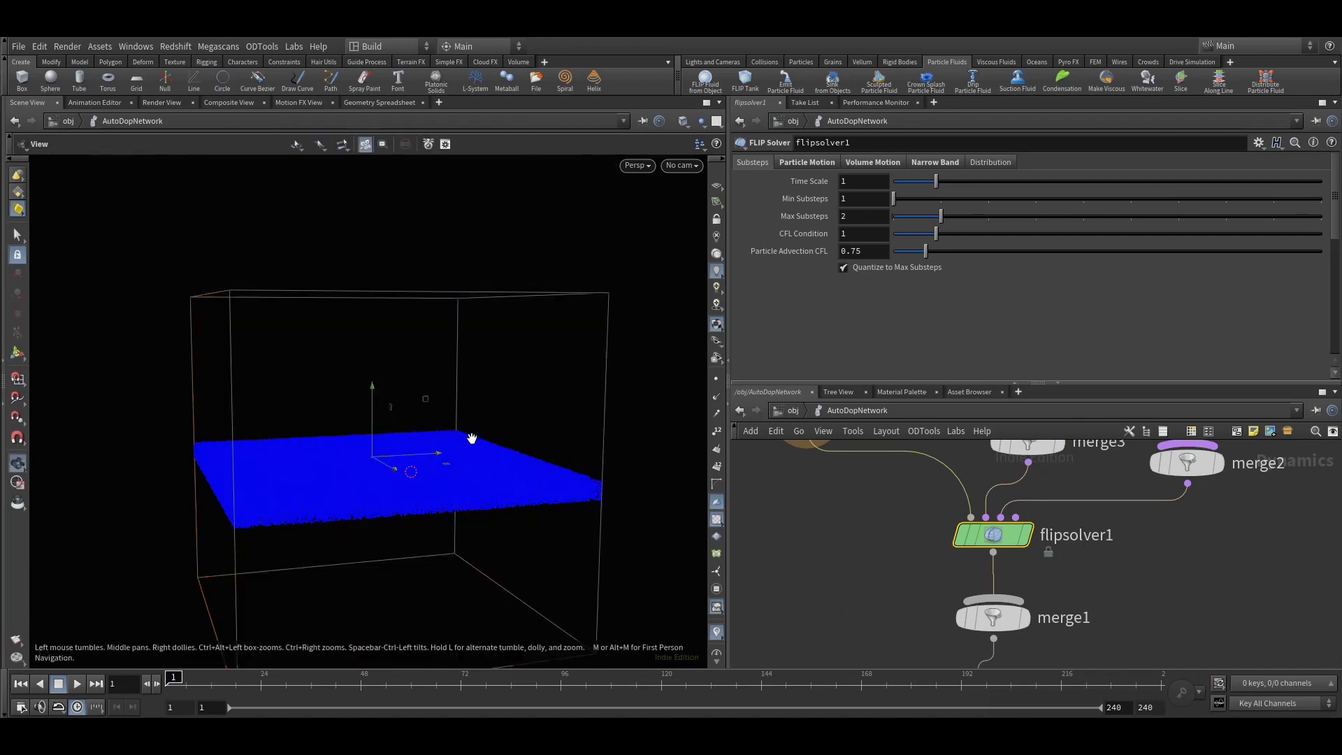
pyautogui.moveTo(470, 438); pyautogui.dragTo(417, 468)
pyautogui.press('Return')
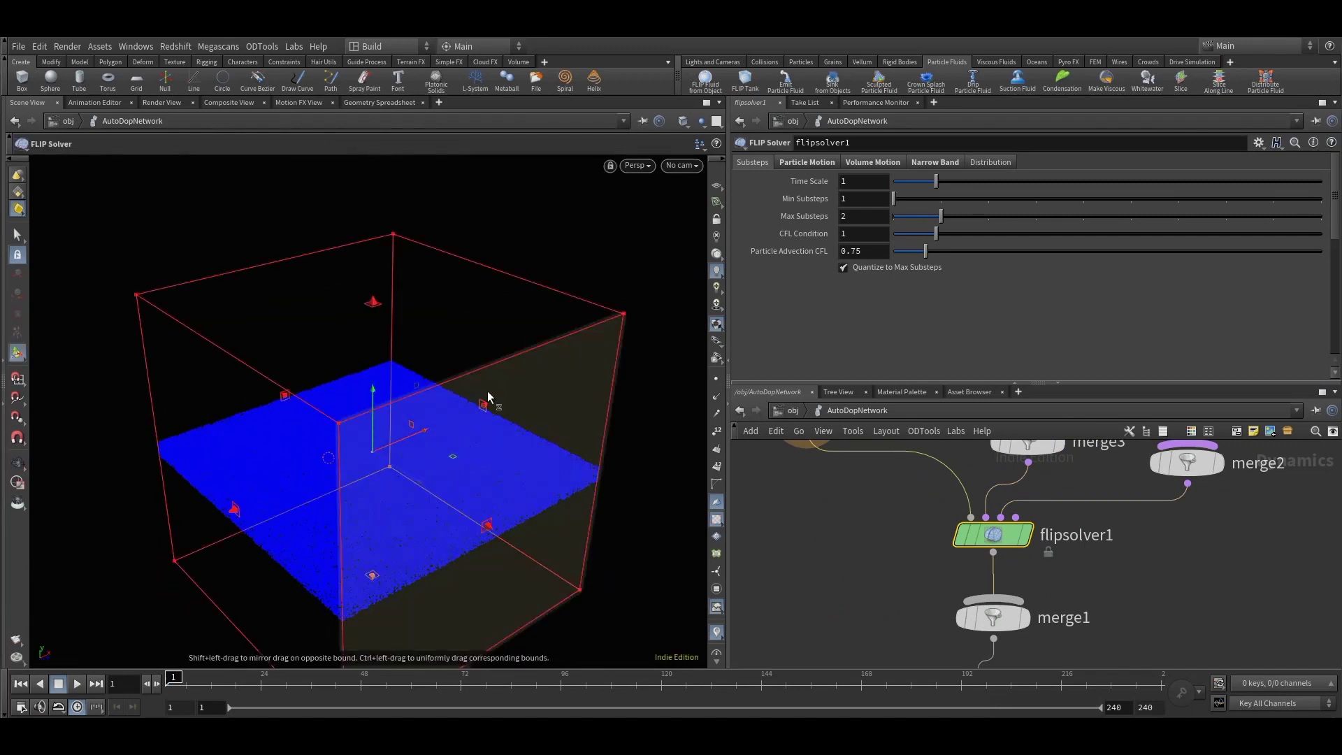
pyautogui.moveTo(485, 414); pyautogui.dragTo(504, 405)
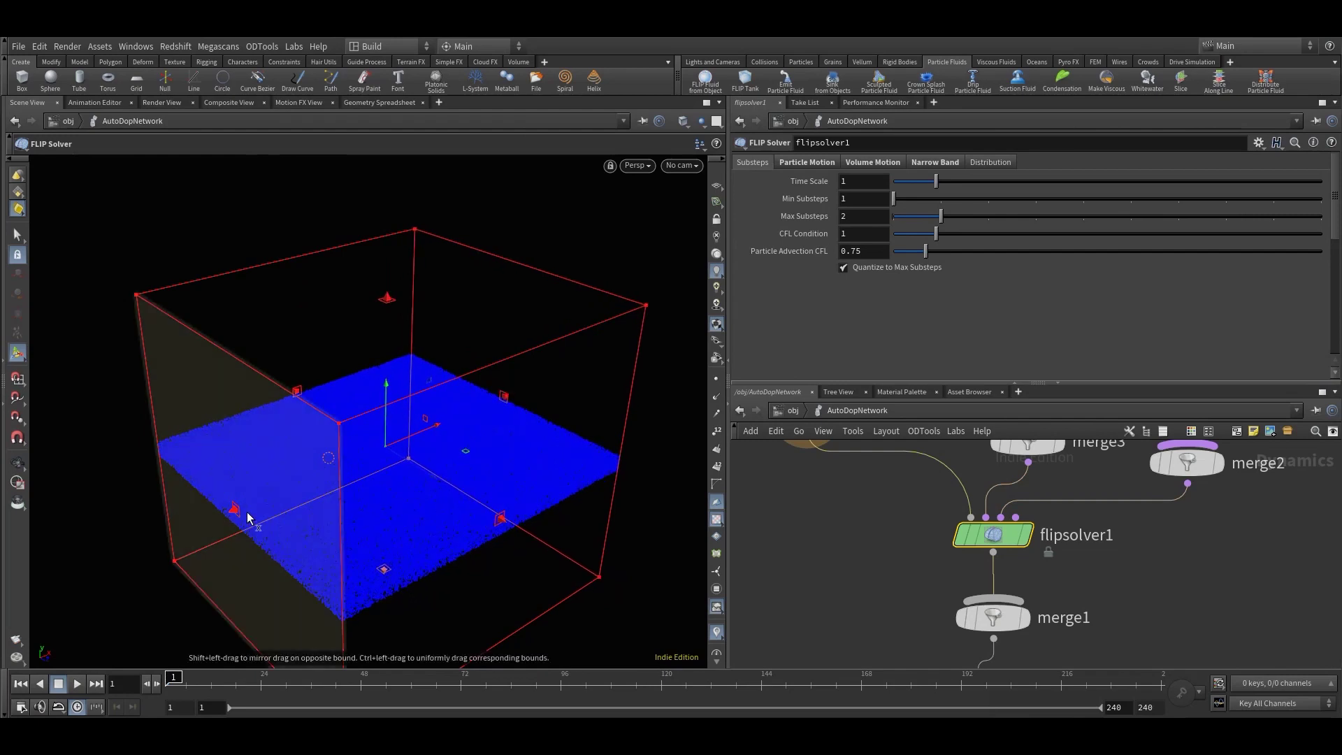
pyautogui.moveTo(244, 518); pyautogui.dragTo(225, 518)
pyautogui.moveTo(293, 396); pyautogui.dragTo(270, 381)
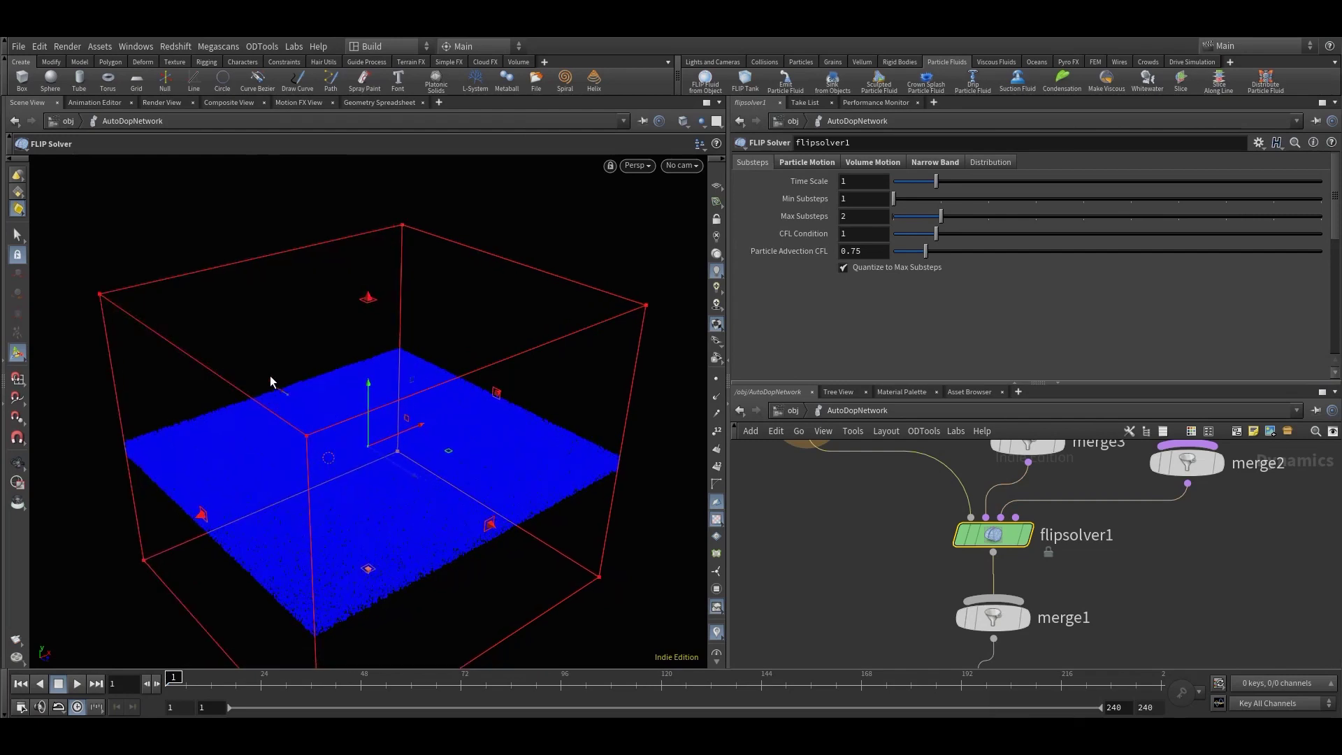
pyautogui.moveTo(503, 547); pyautogui.dragTo(699, 510)
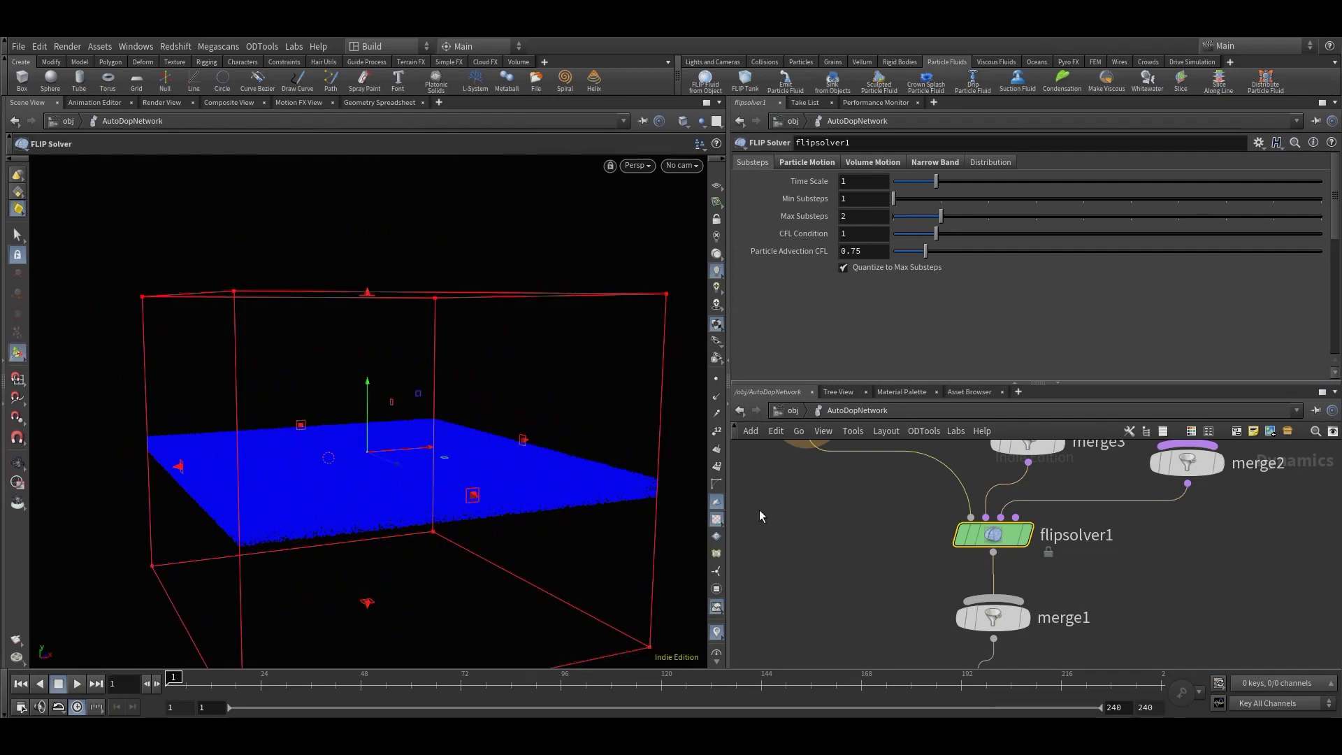
# - Return to the object level, switch to the Select tool, and try playing the simulation before rewinding it
pyautogui.click(794, 411)
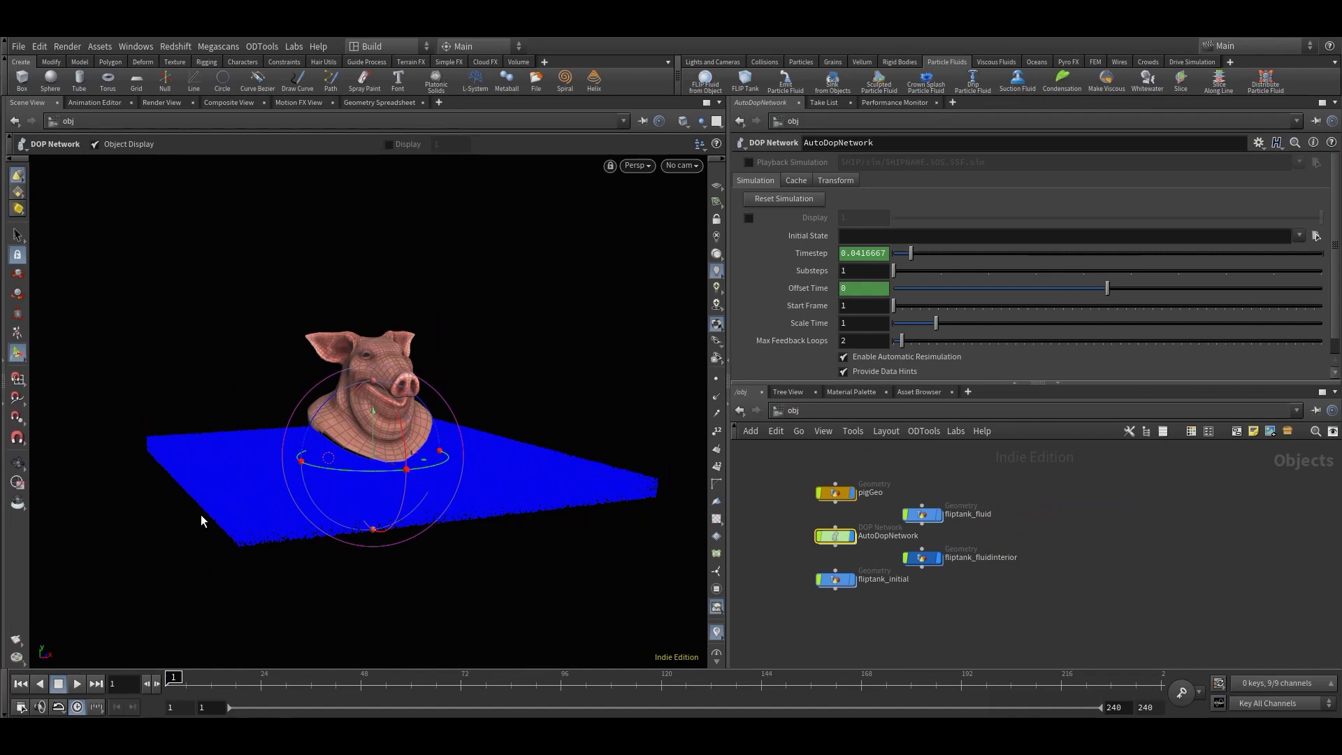
pyautogui.click(19, 237)
pyautogui.click(75, 685)
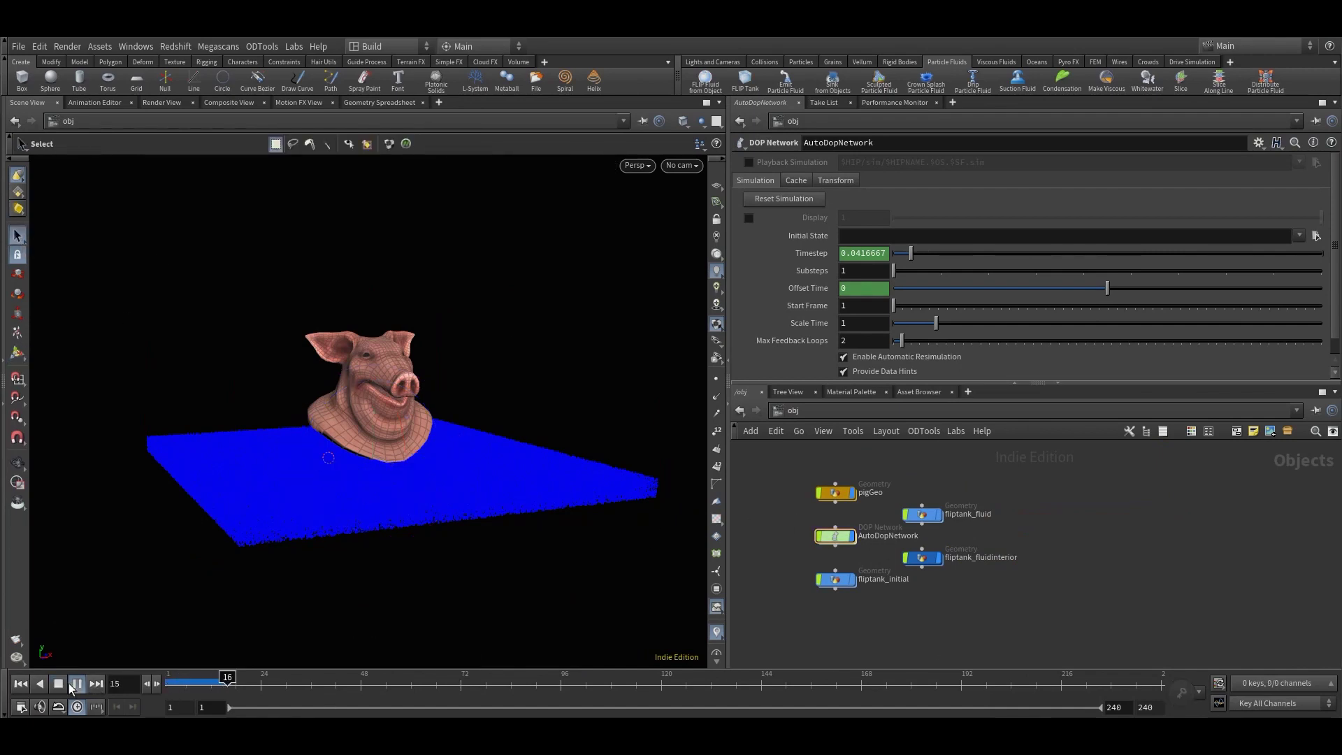
pyautogui.click(72, 689)
pyautogui.click(20, 683)
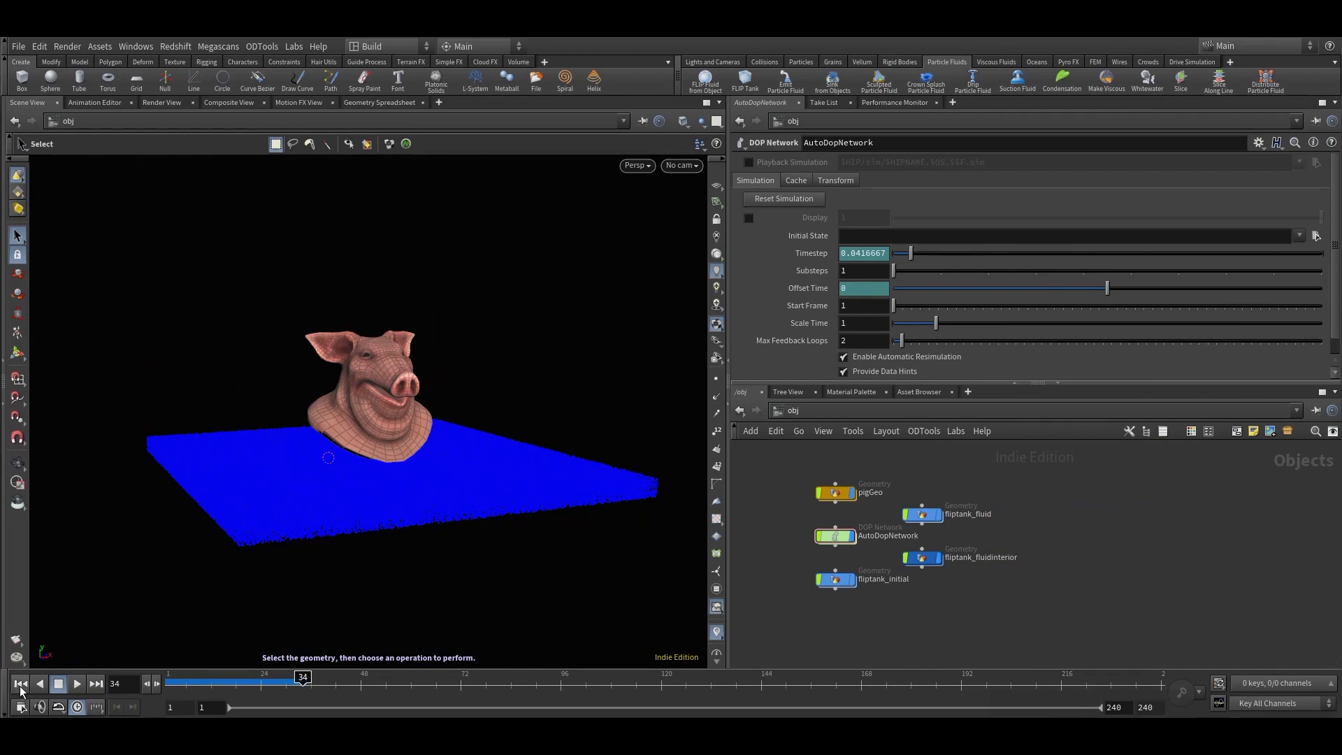
# - Make output the displayed node in AutoDopNetwork and play the simulation from the object level
pyautogui.doubleClick(835, 536)
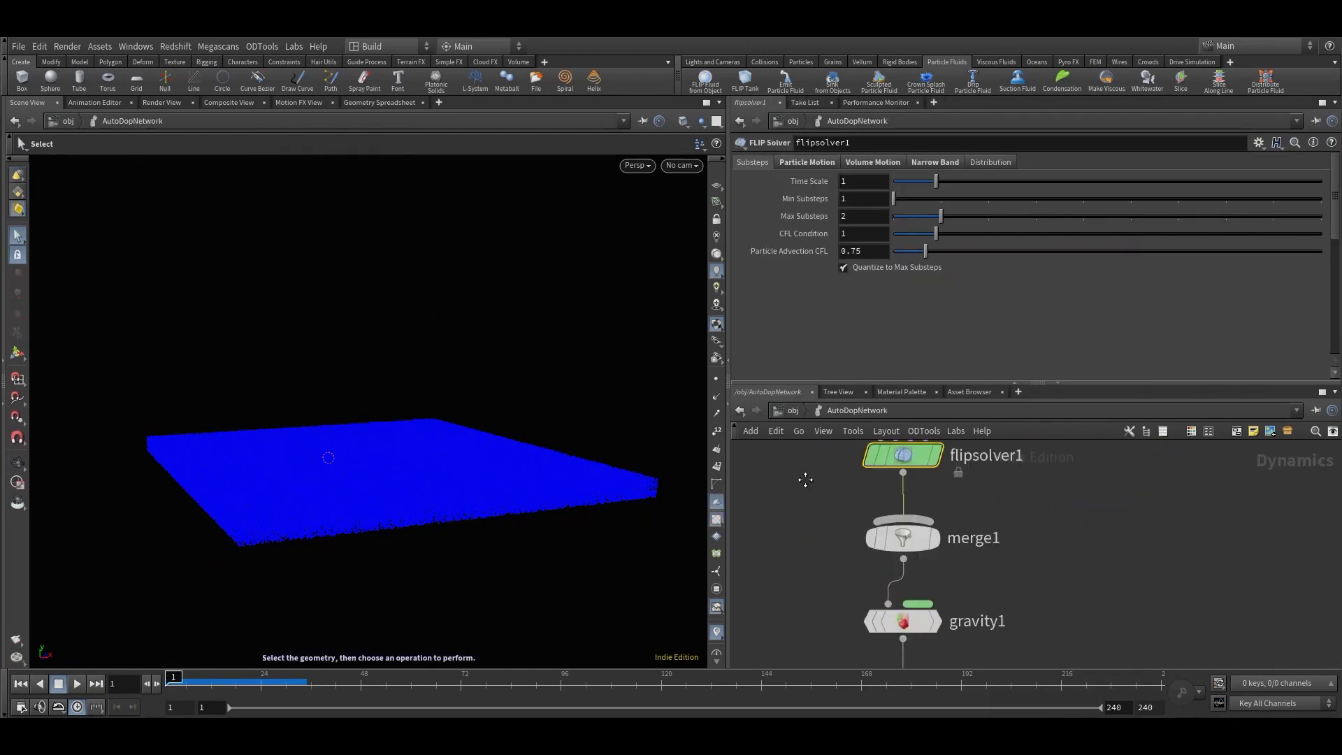
pyautogui.moveTo(806, 480); pyautogui.dragTo(755, 329, button='middle')
pyautogui.click(890, 556)
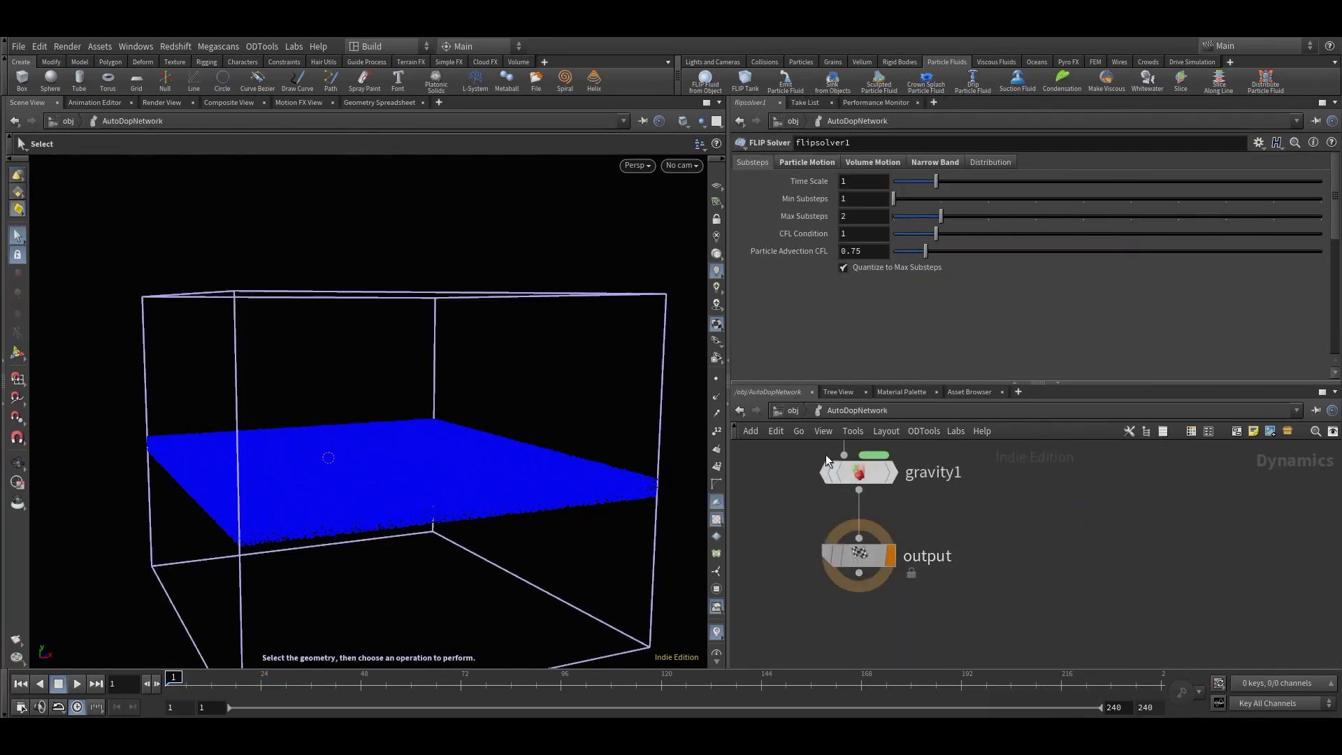
pyautogui.click(794, 411)
pyautogui.click(72, 685)
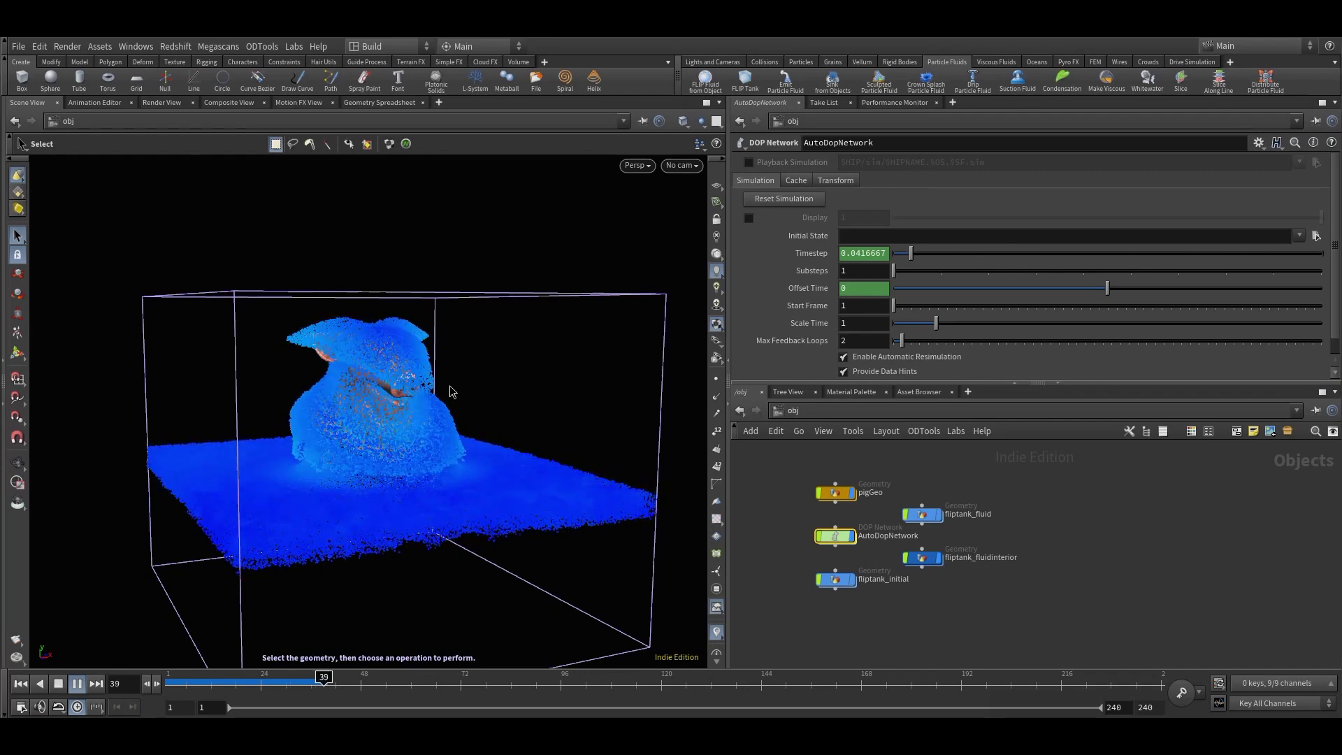
# - Stop and rewind the simulation, then go inside AutoDopNetwork and locate the suctionforce node
pyautogui.click(49, 686)
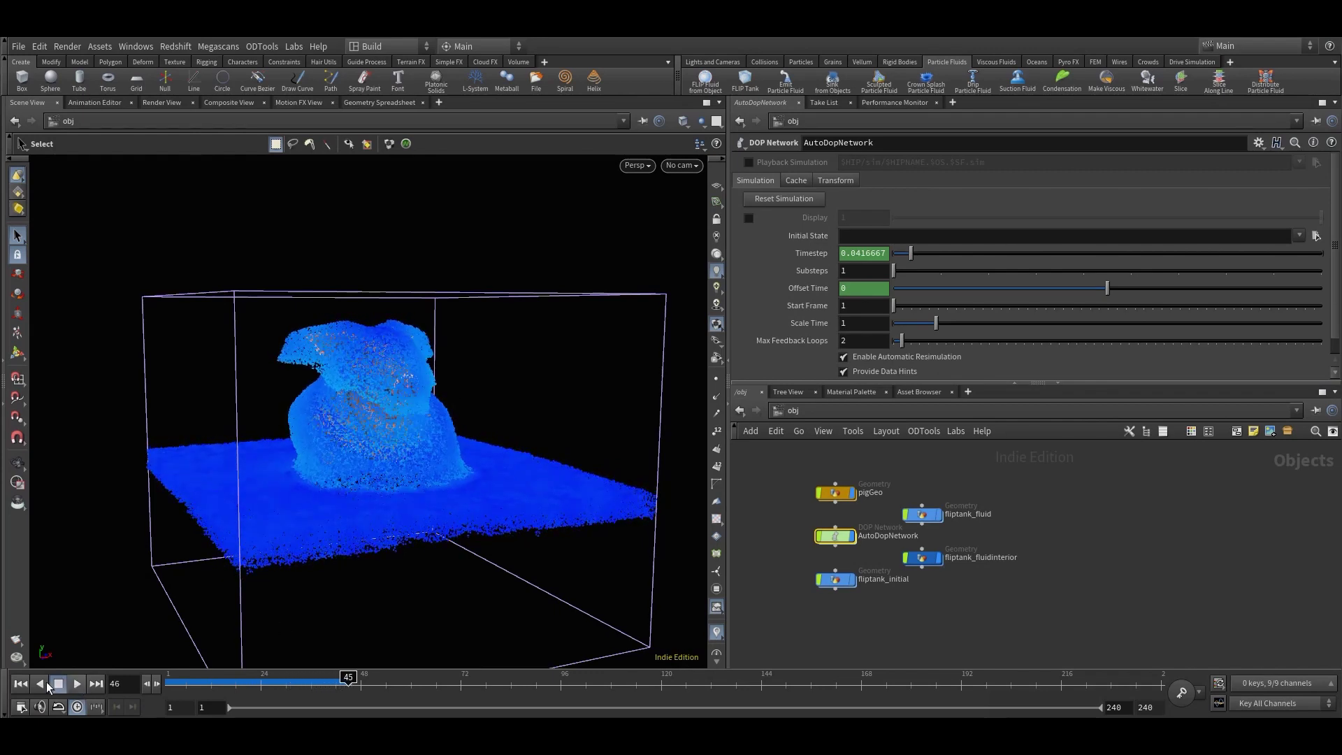
pyautogui.click(20, 684)
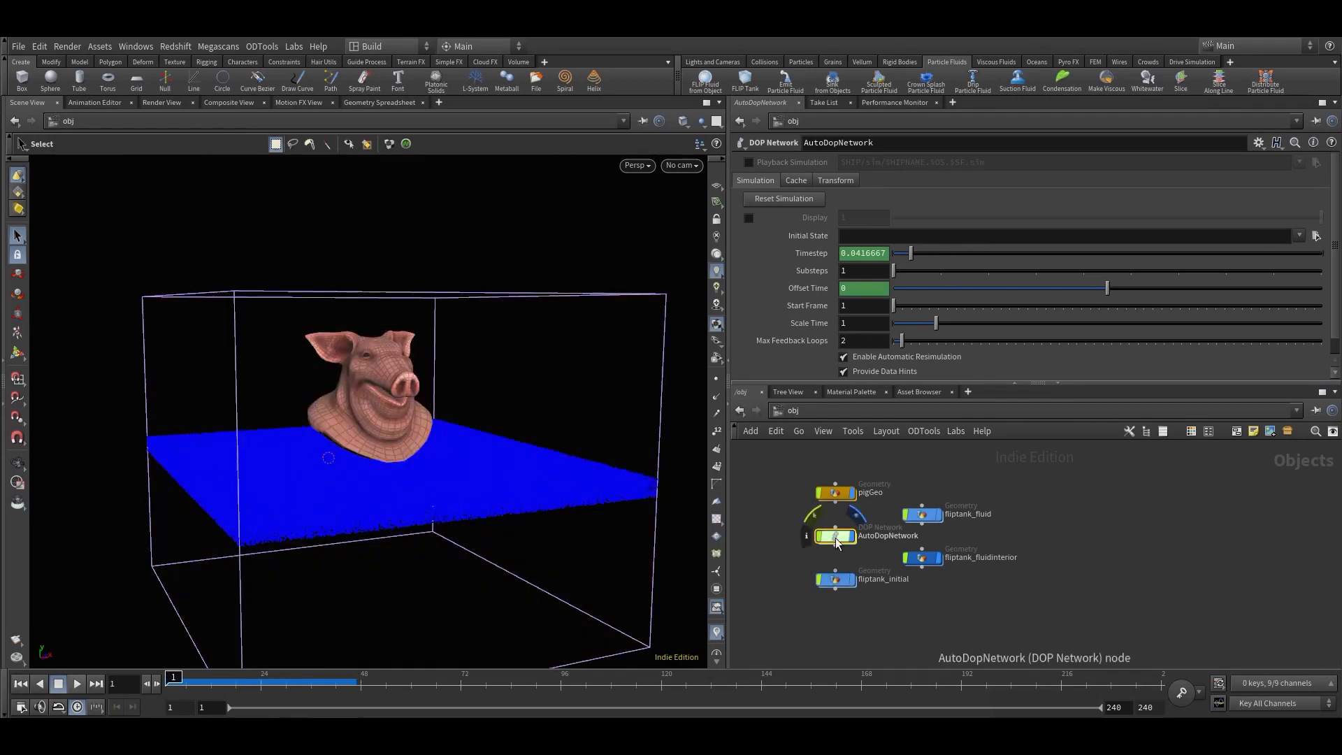
pyautogui.doubleClick(836, 537)
pyautogui.moveTo(941, 522); pyautogui.dragTo(972, 632, button='middle')
pyautogui.scroll(3, 1014, 621)
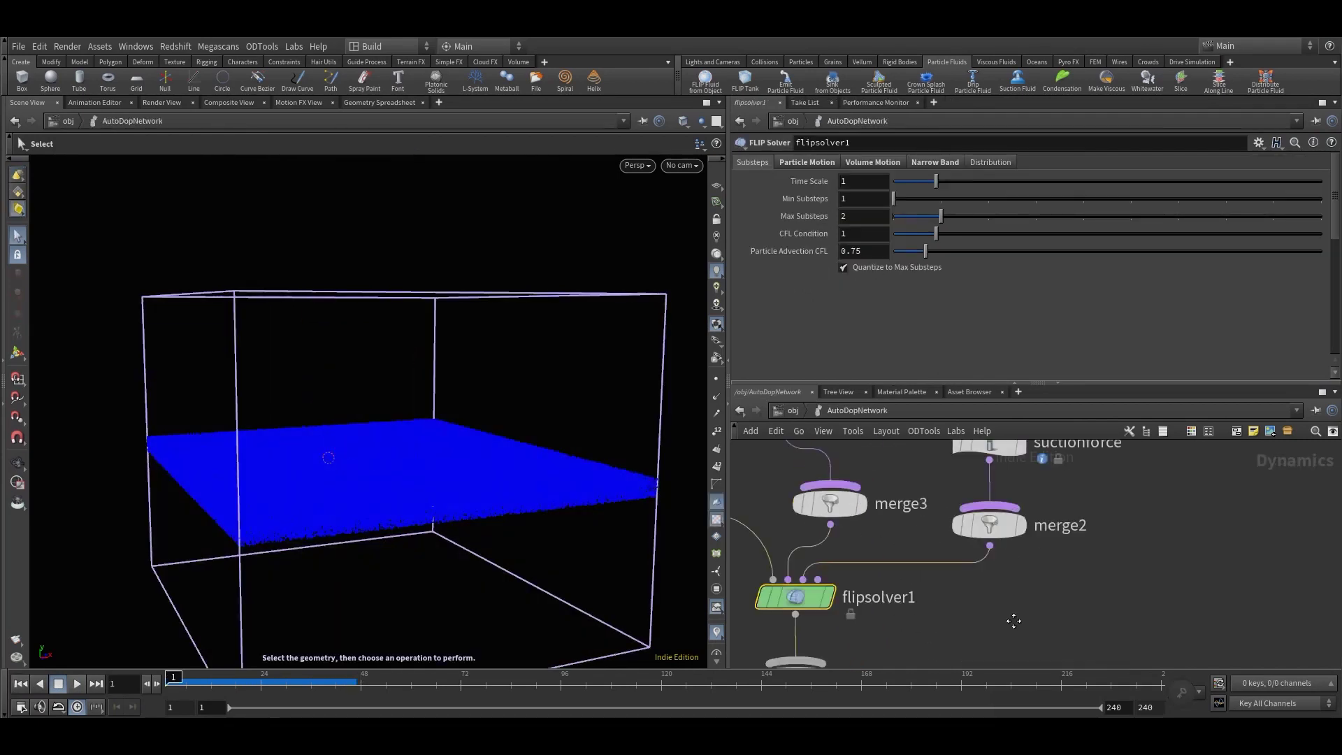
pyautogui.moveTo(1077, 419); pyautogui.dragTo(1018, 459, button='middle')
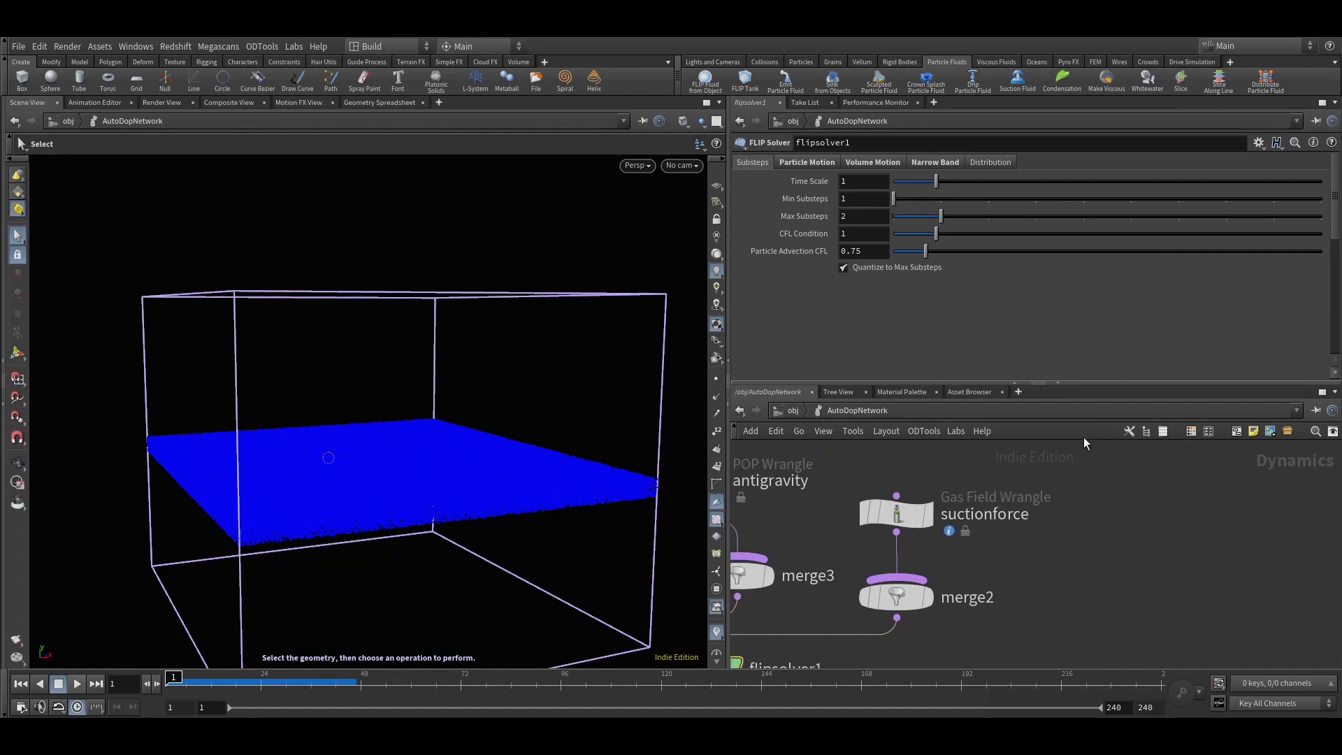
# - Select the suctionforce Gas Field Wrangle and read through its VEX code
pyautogui.moveTo(904, 520)
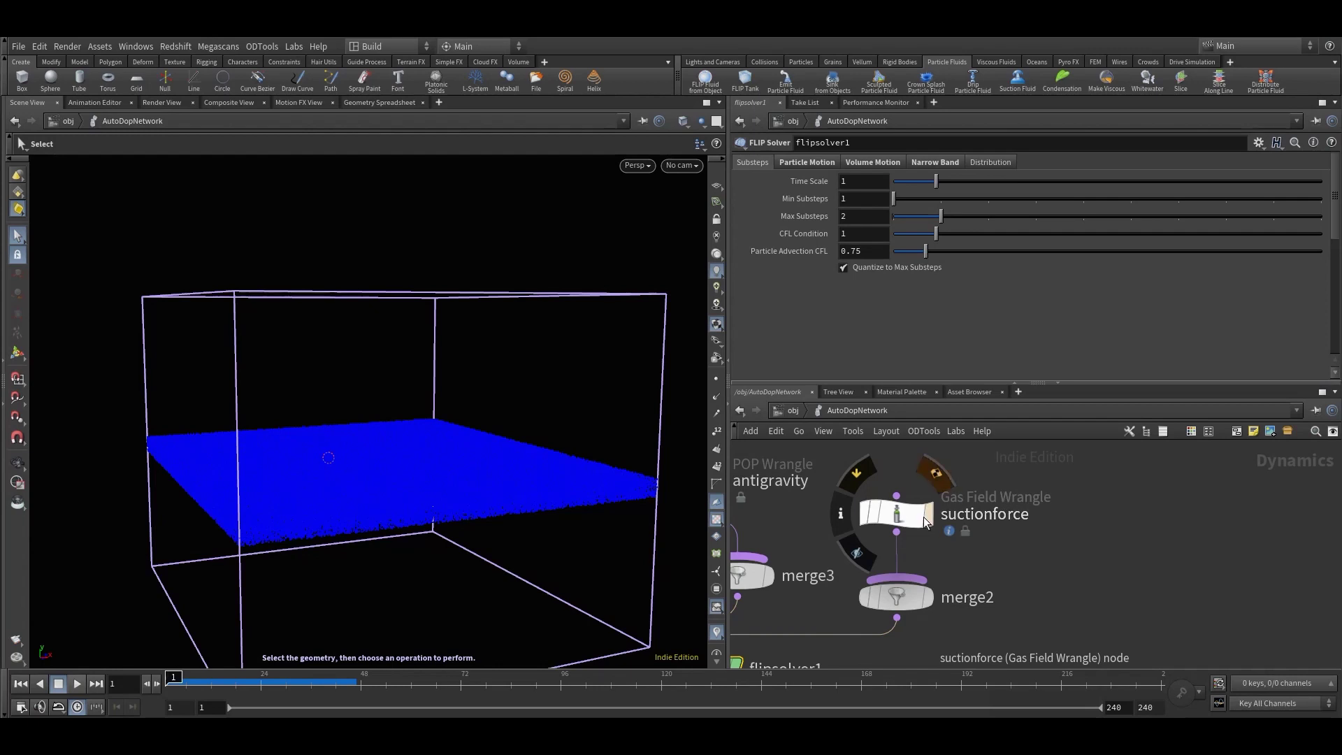
pyautogui.click(923, 517)
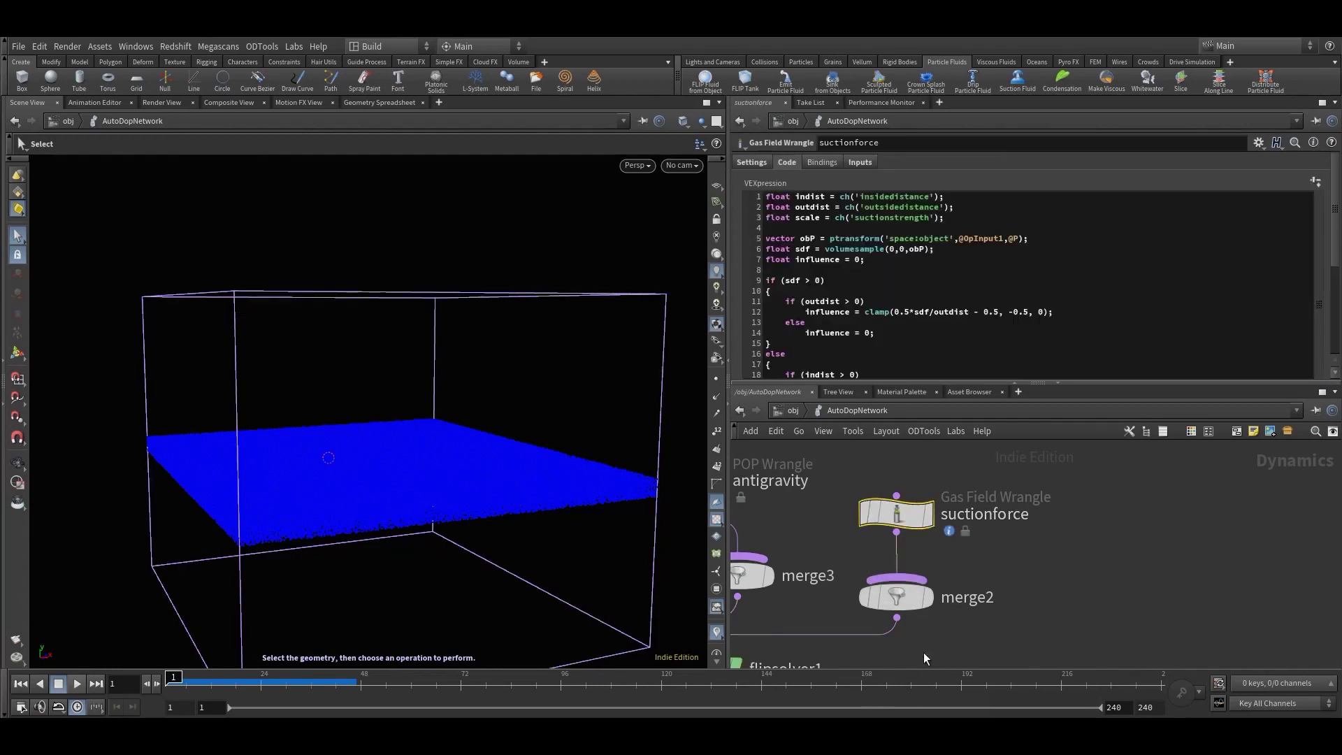
pyautogui.moveTo(924, 511)
pyautogui.scroll(-5, 1322, 296)
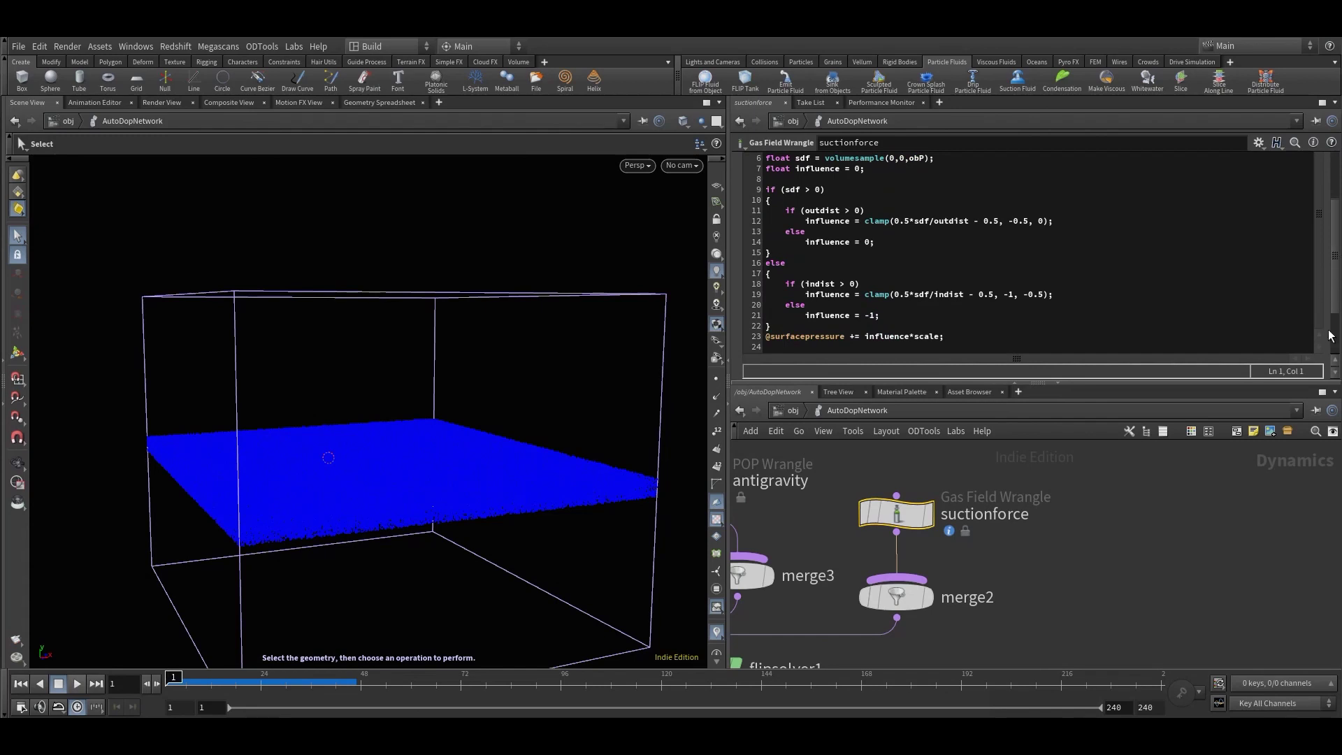
pyautogui.scroll(5, 1321, 286)
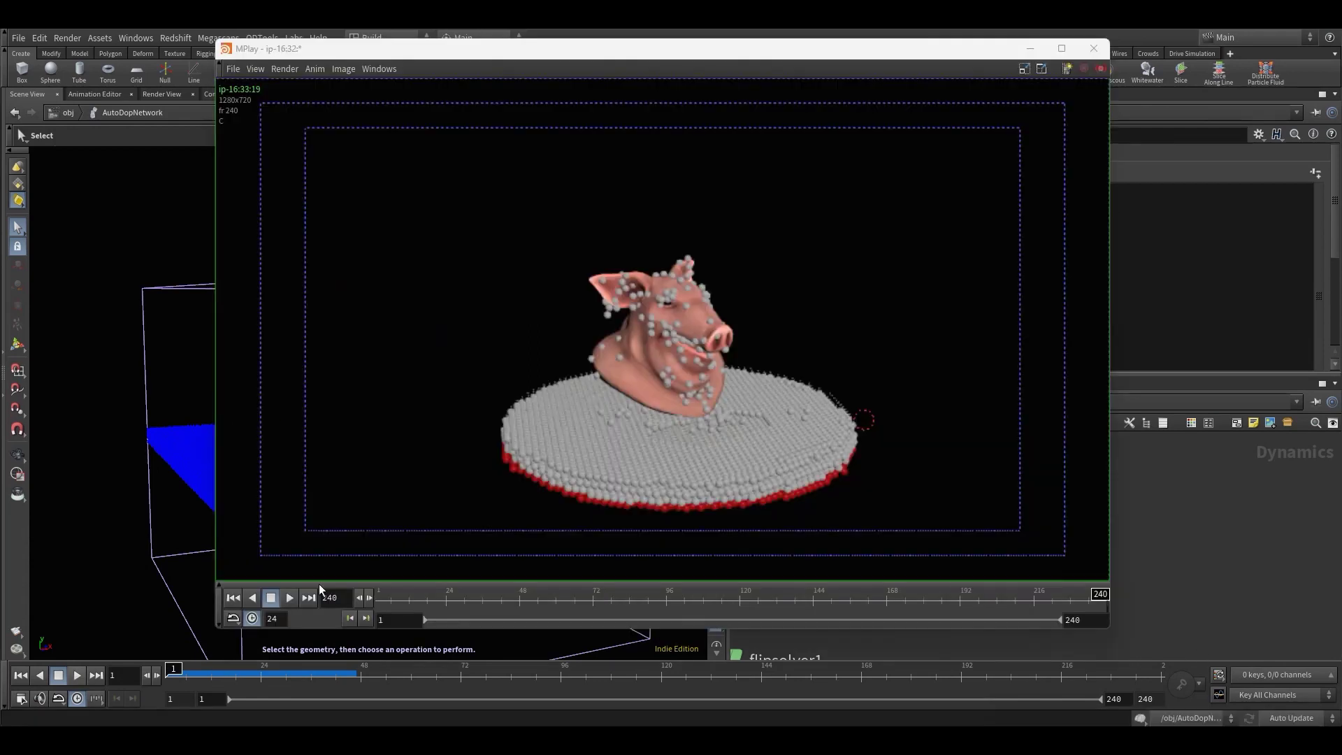
# - Play the vellum grains flipbook in MPlay from the first frame, replay it, and stop it partway
pyautogui.click(234, 597)
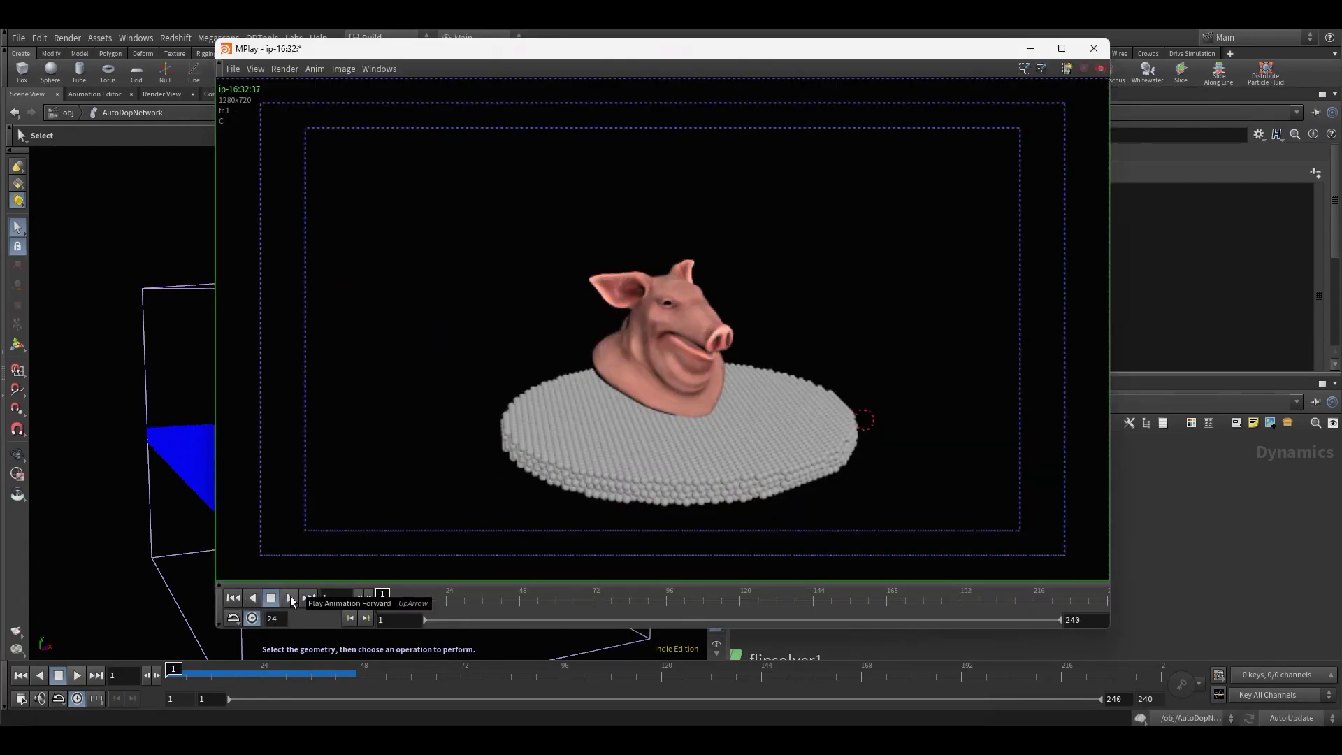
pyautogui.click(291, 596)
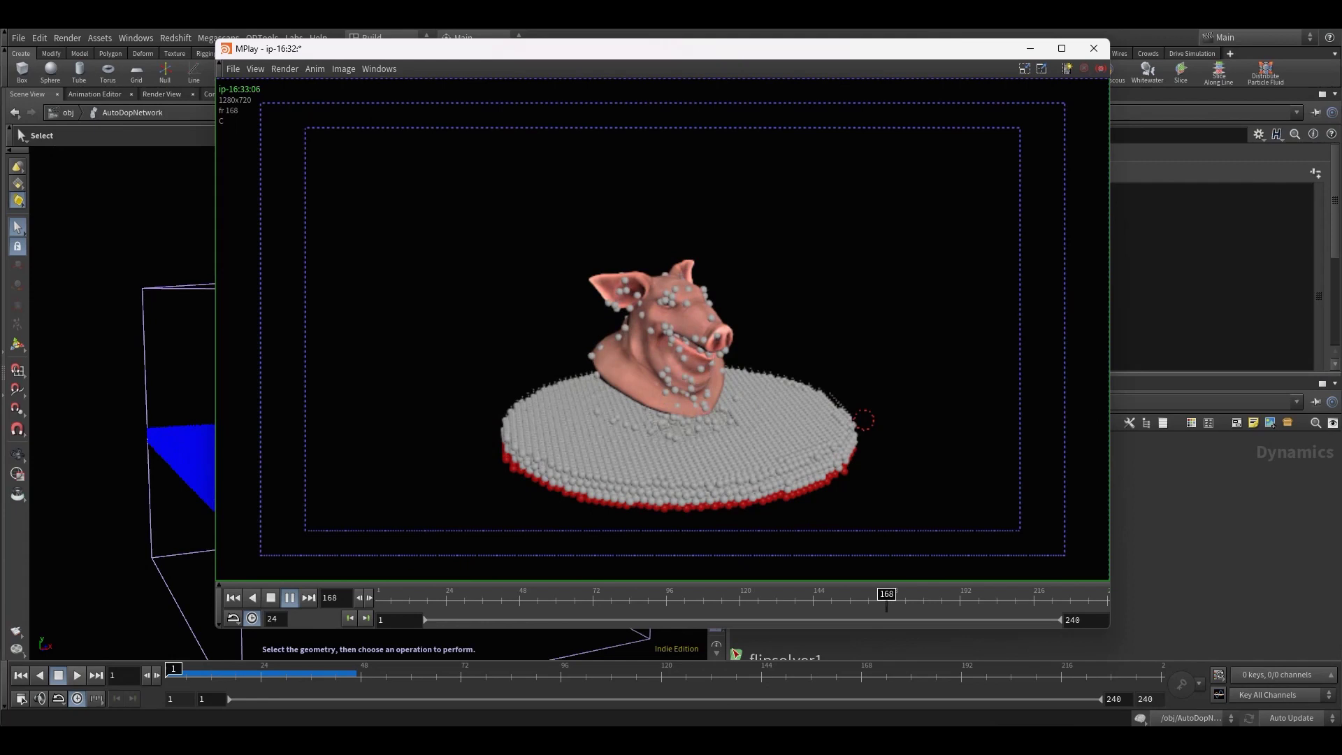
pyautogui.click(230, 599)
pyautogui.click(288, 599)
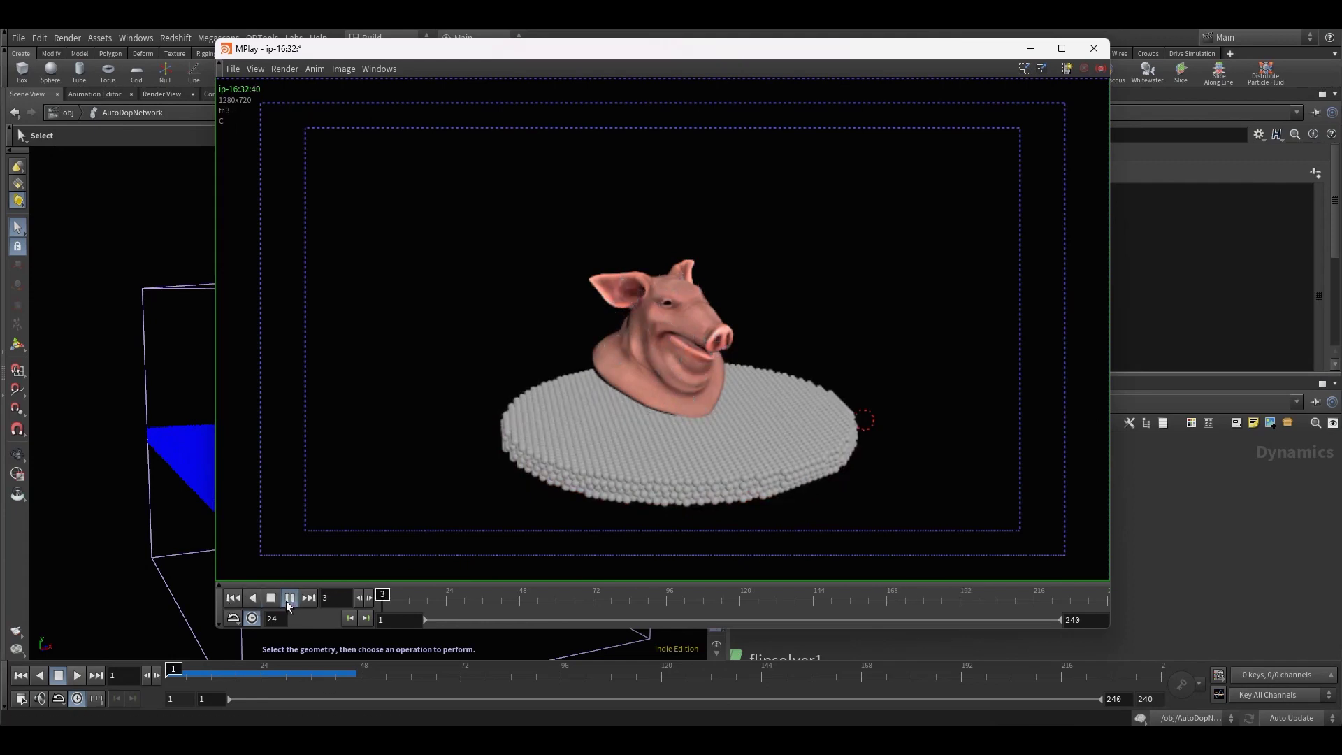
pyautogui.click(291, 599)
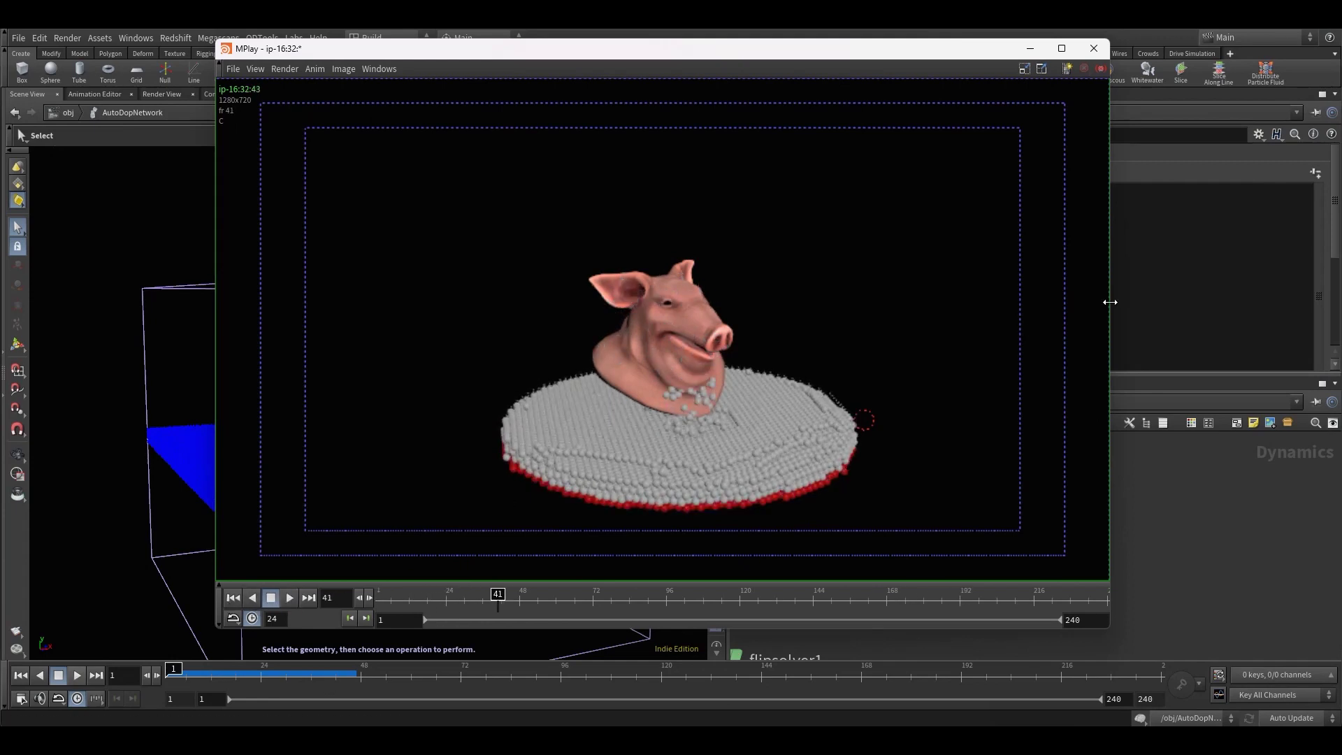
pyautogui.click(1003, 418)
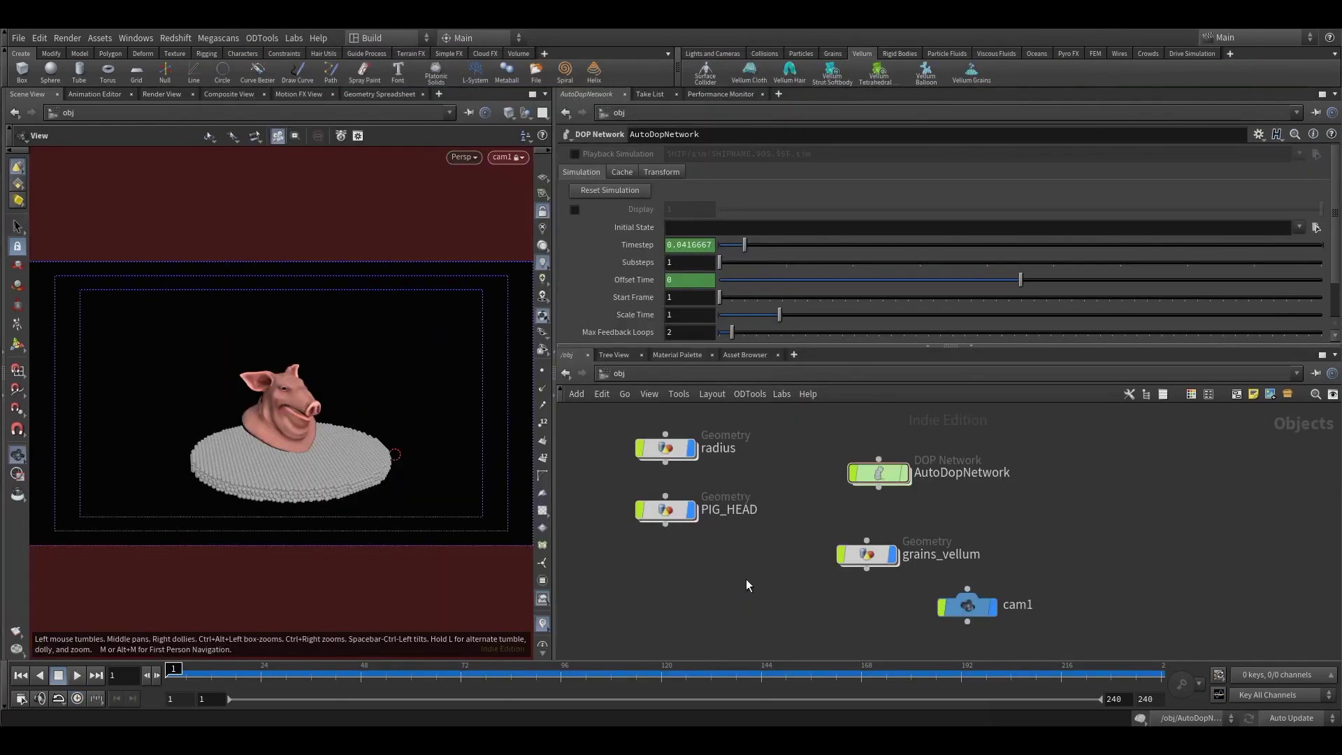
# - In the vellum grains scene, switch to the Select tool, adjust the camera view, and open the PIG_HEAD geometry network
pyautogui.click(17, 227)
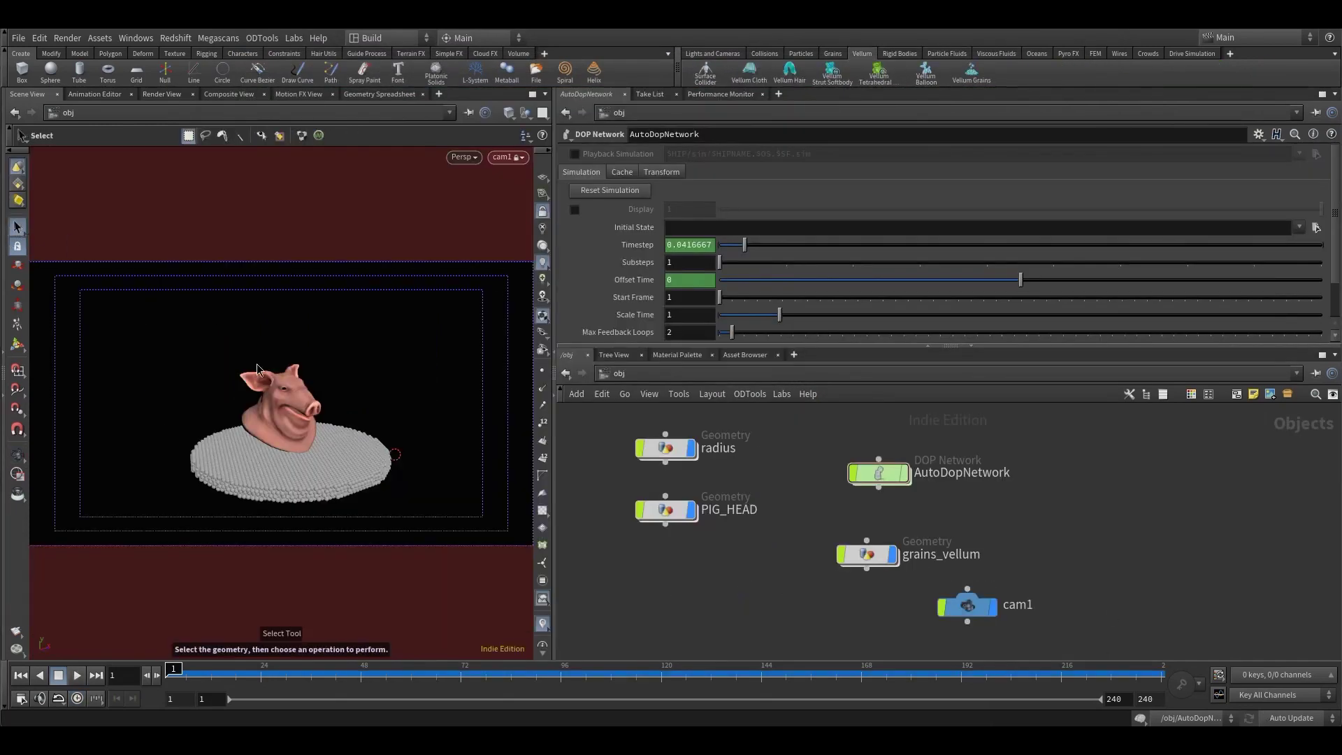
pyautogui.click(301, 413)
pyautogui.press('Escape')
pyautogui.moveTo(363, 447); pyautogui.dragTo(328, 420)
pyautogui.doubleClick(666, 509)
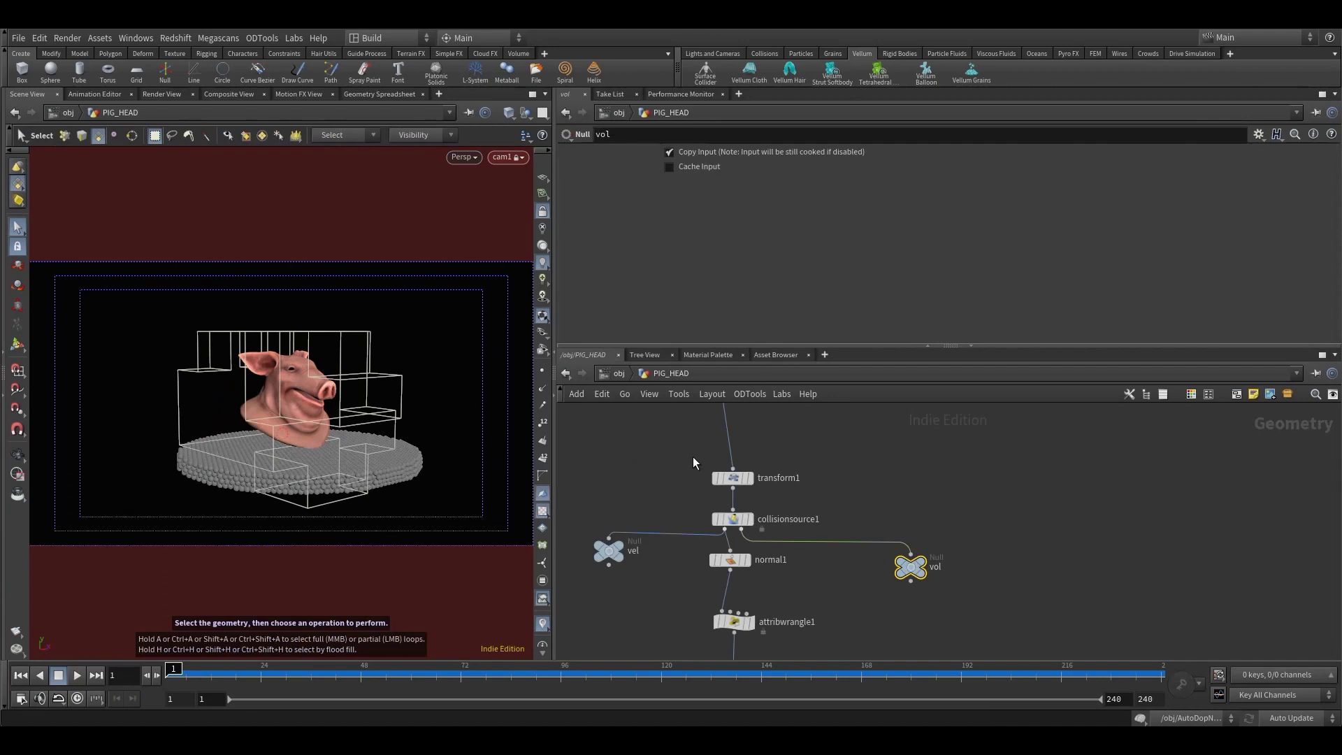
# - Display the testgeometry_pighead1 node at the start of the PIG_HEAD network
pyautogui.scroll(5, 693, 463)
pyautogui.moveTo(750, 517)
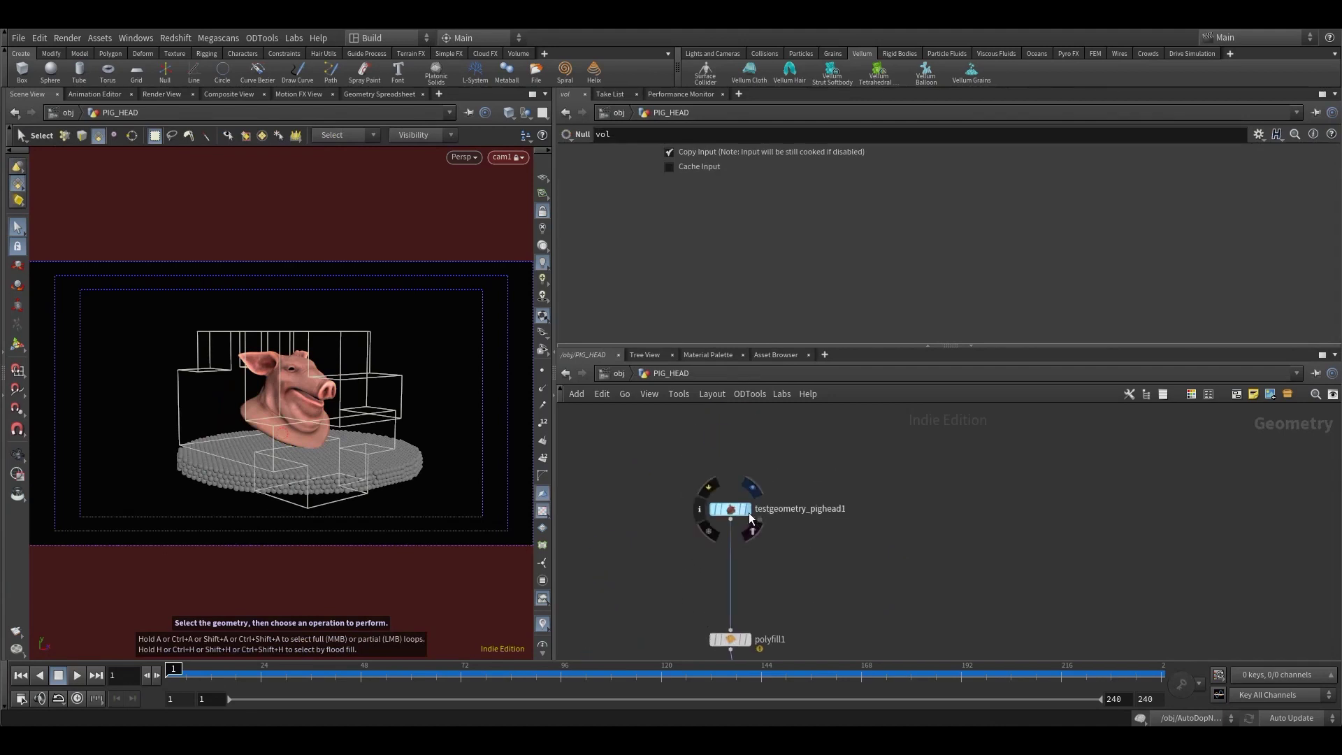
pyautogui.moveTo(750, 517); pyautogui.dragTo(741, 511)
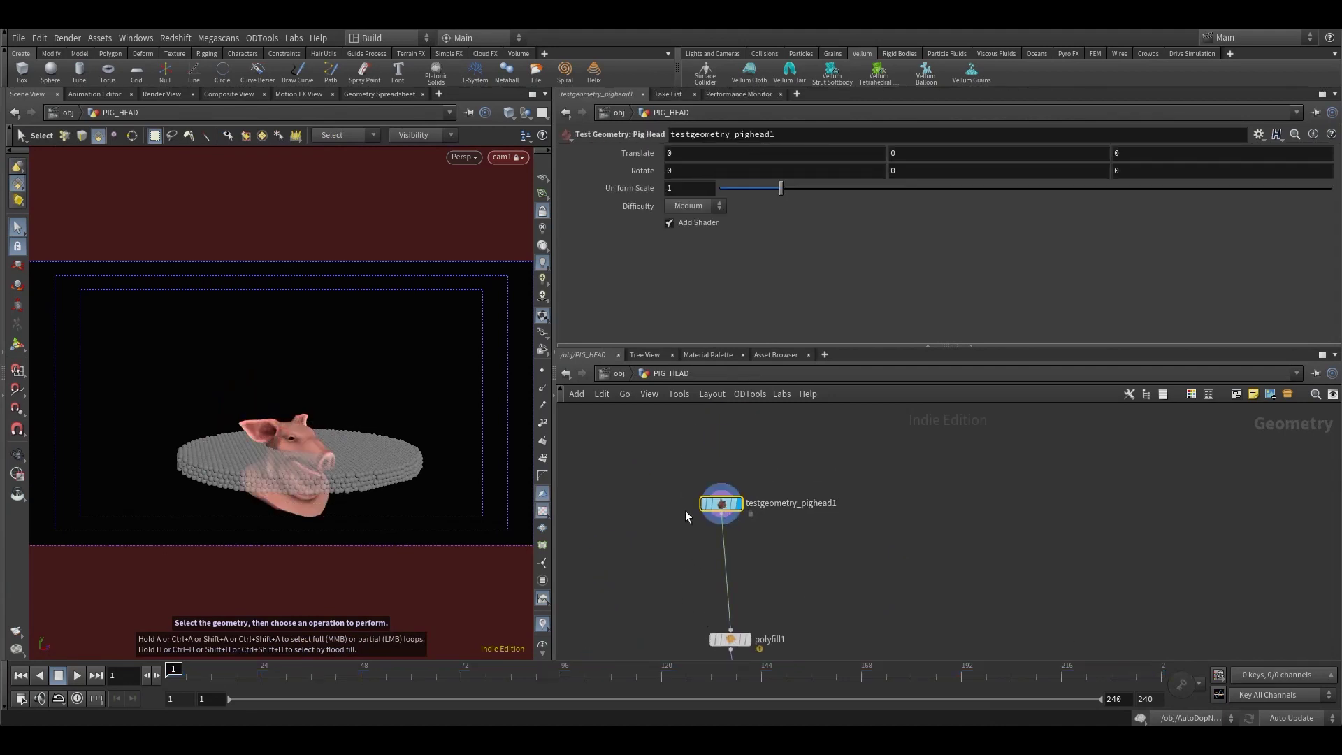
pyautogui.moveTo(832, 536); pyautogui.dragTo(844, 442, button='middle')
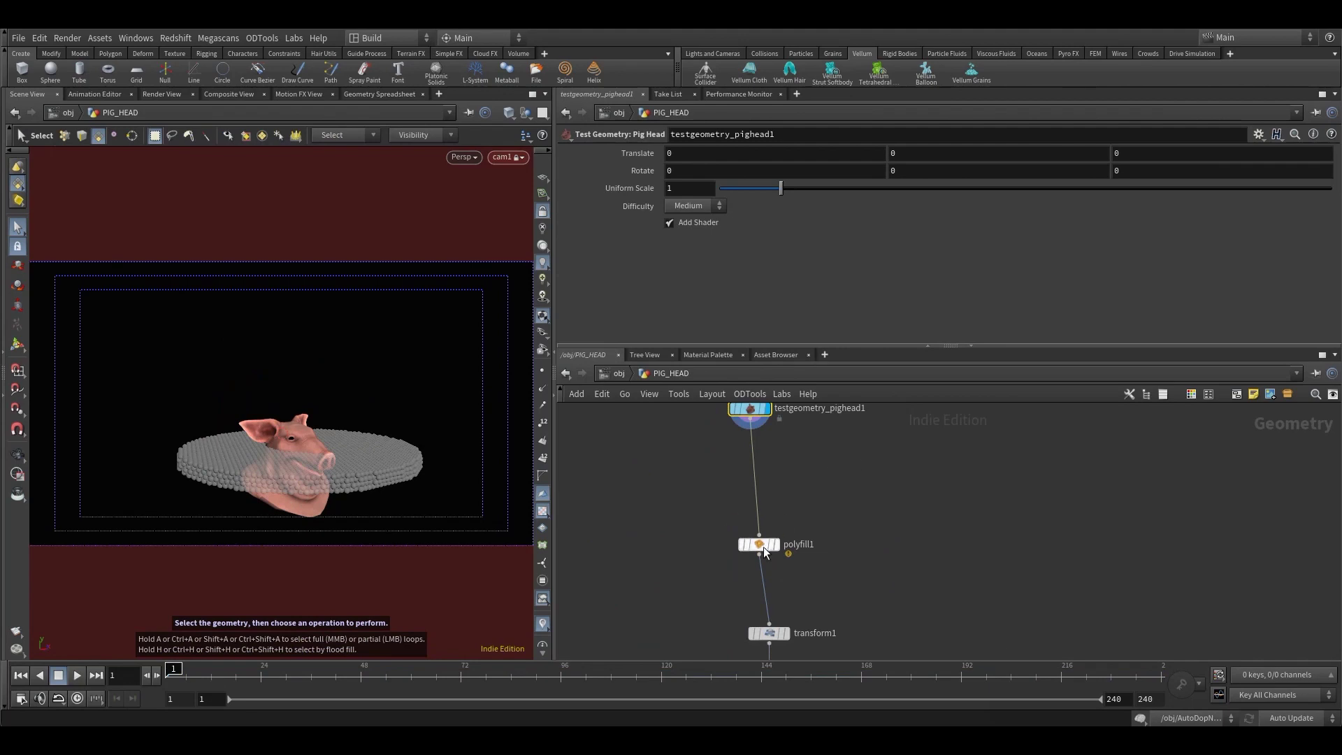
# - Inspect the underside of the pig head and bypass the polyfill1 node
pyautogui.press('Escape')
pyautogui.moveTo(308, 413); pyautogui.dragTo(376, 420)
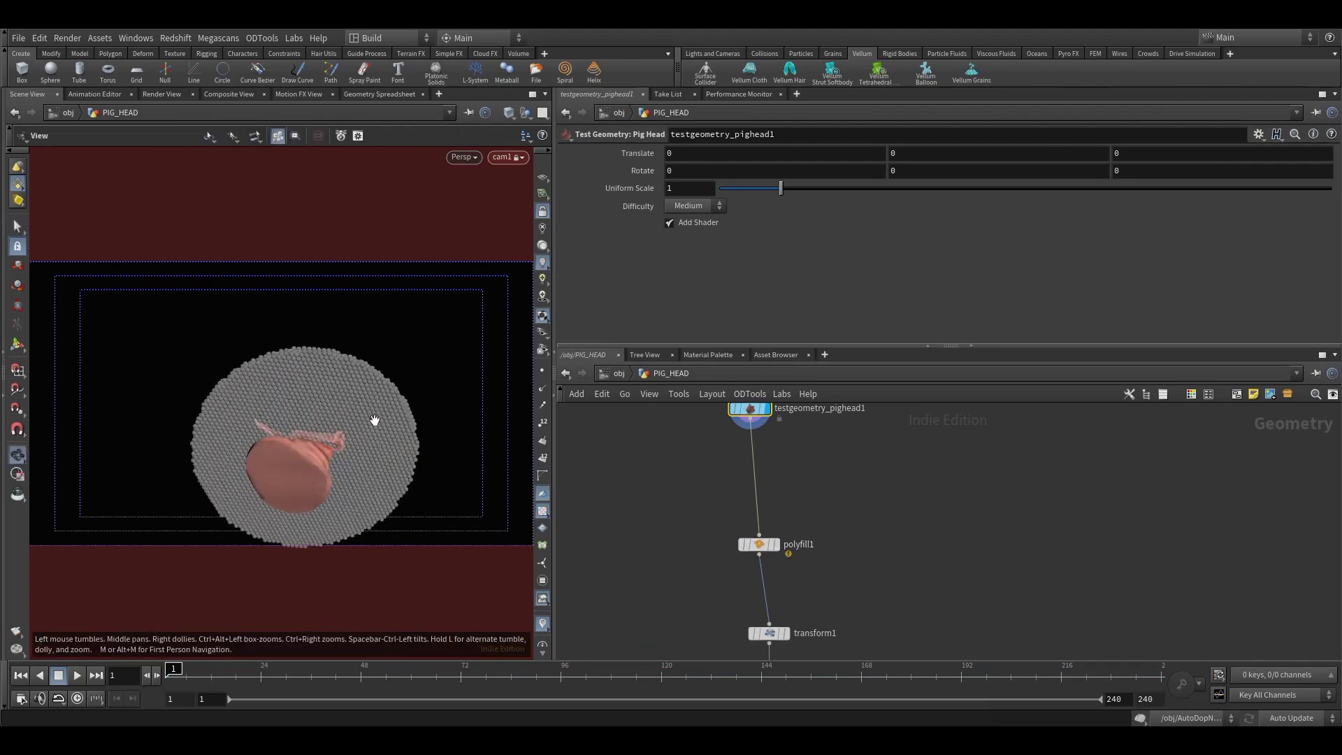
pyautogui.press('s')
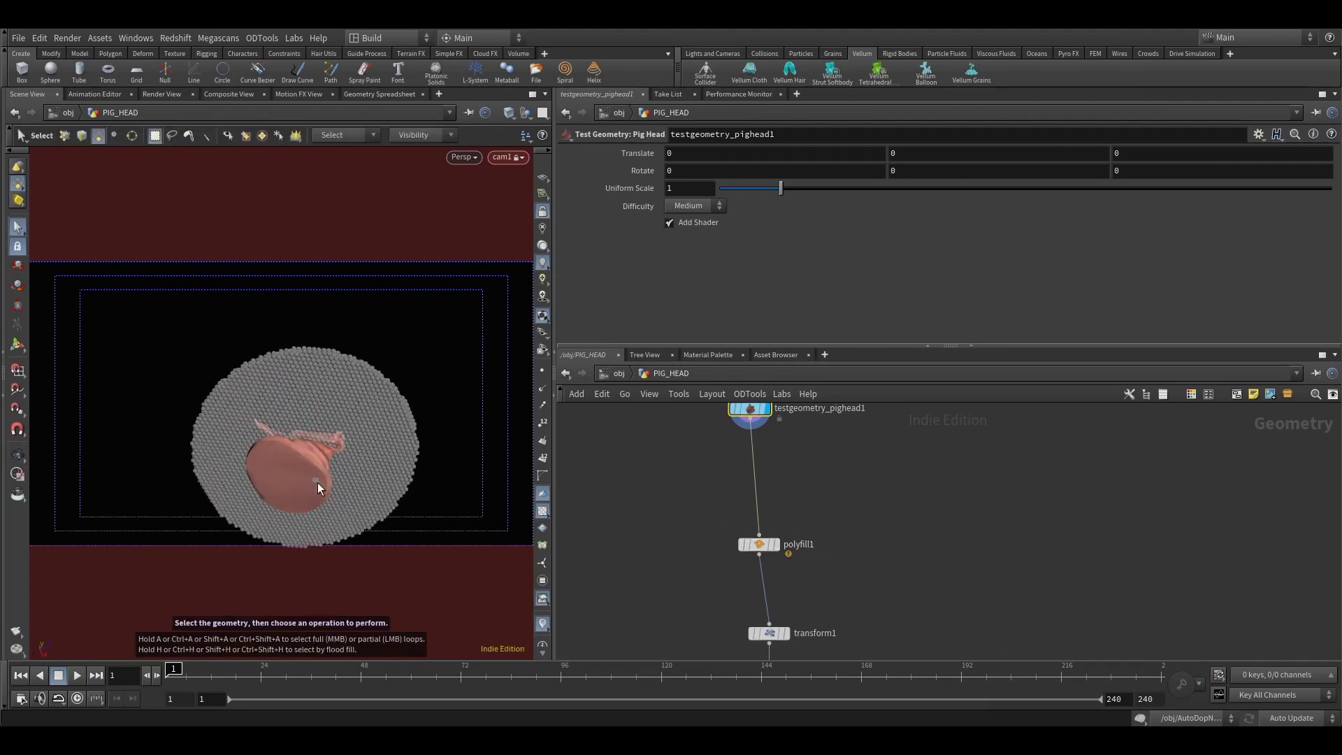
pyautogui.moveTo(740, 546)
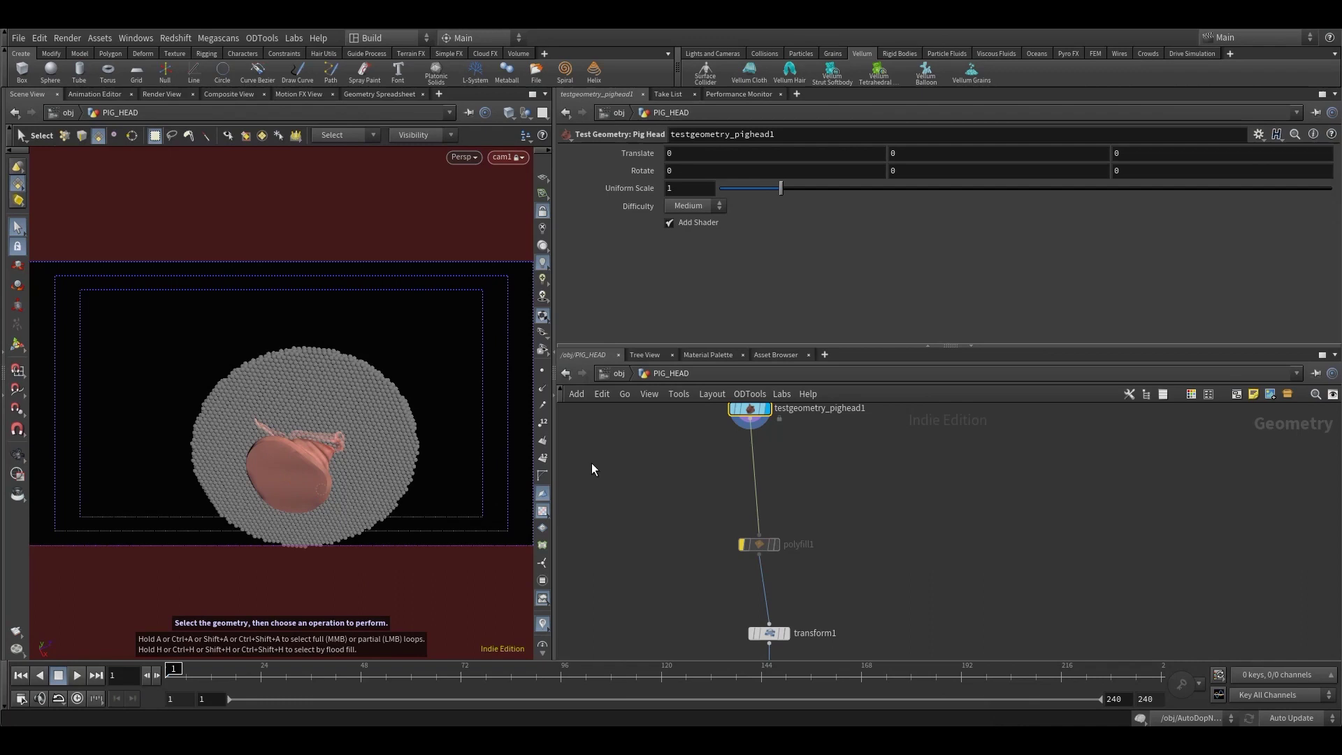
# - Display transform1 and examine how the pig head sits relative to the disc of grains
pyautogui.moveTo(692, 517); pyautogui.dragTo(655, 413, button='middle')
pyautogui.click(750, 529)
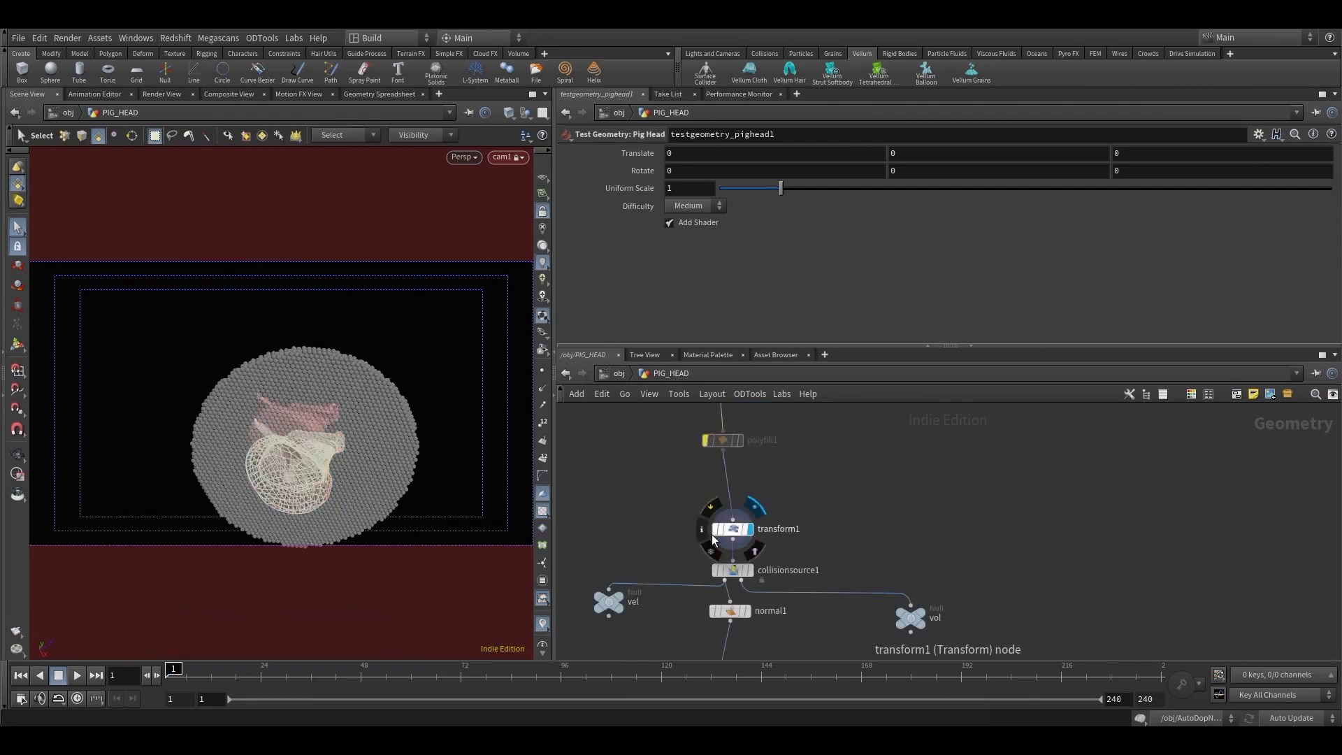
pyautogui.press('Escape')
pyautogui.moveTo(464, 444); pyautogui.dragTo(353, 487)
pyautogui.press('s')
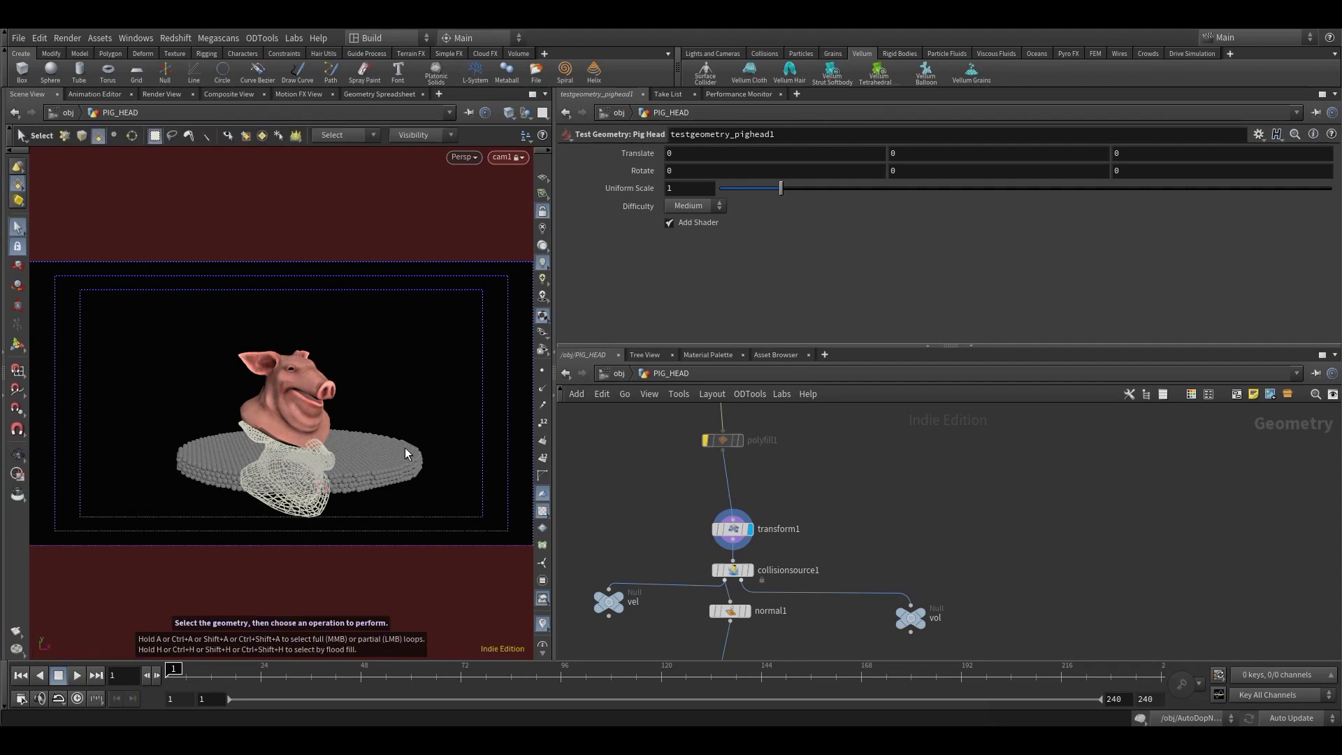
pyautogui.press('Escape')
pyautogui.moveTo(400, 451)
pyautogui.mouseDown()
pyautogui.moveTo(376, 465)
pyautogui.moveTo(420, 448)
pyautogui.mouseUp()
pyautogui.press('s')
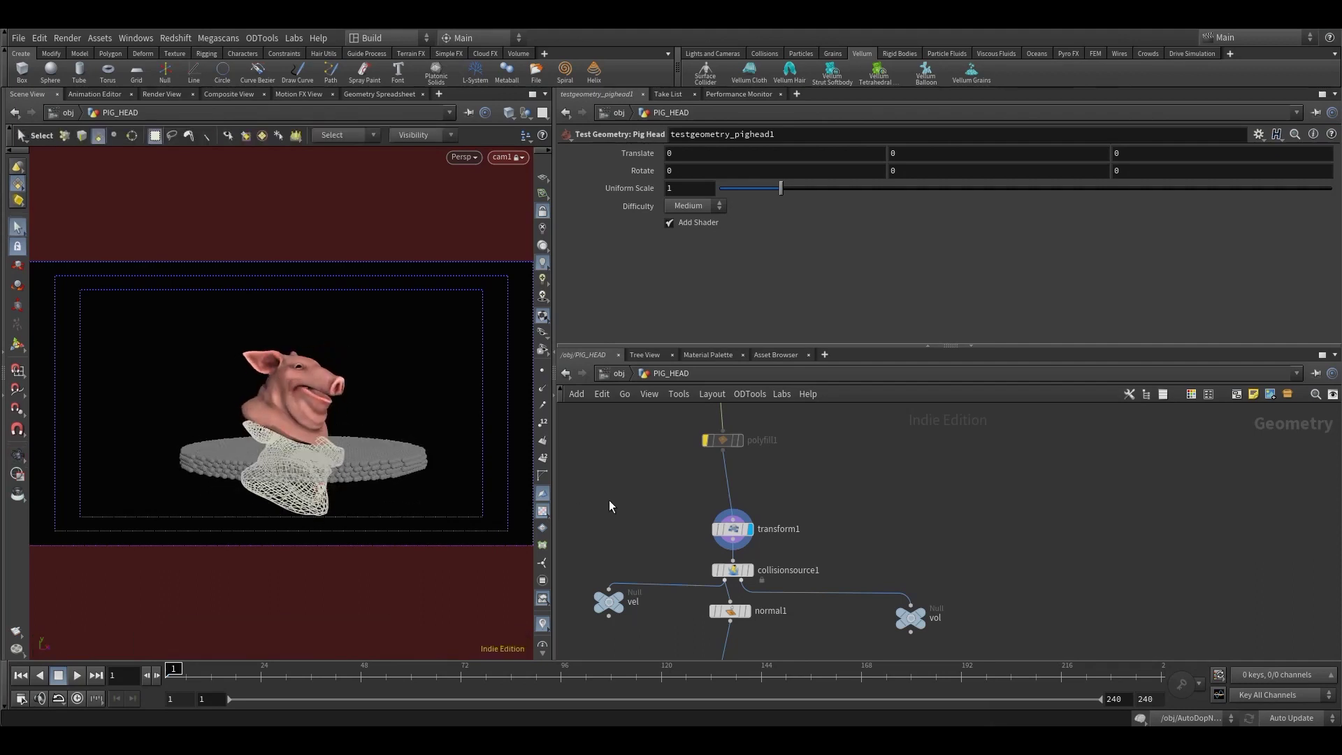
# - Select collisionsource1 and review its parameters and its vel and vol outputs
pyautogui.click(730, 571)
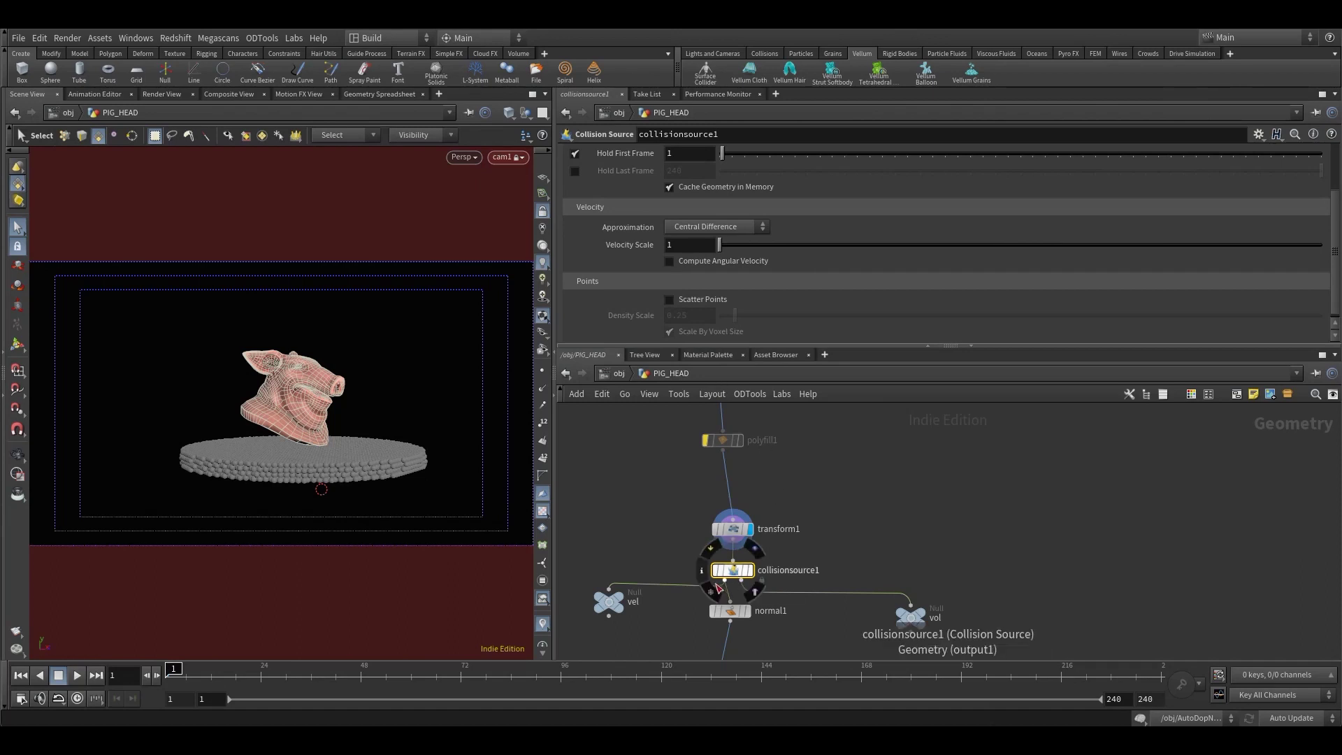
pyautogui.moveTo(624, 613)
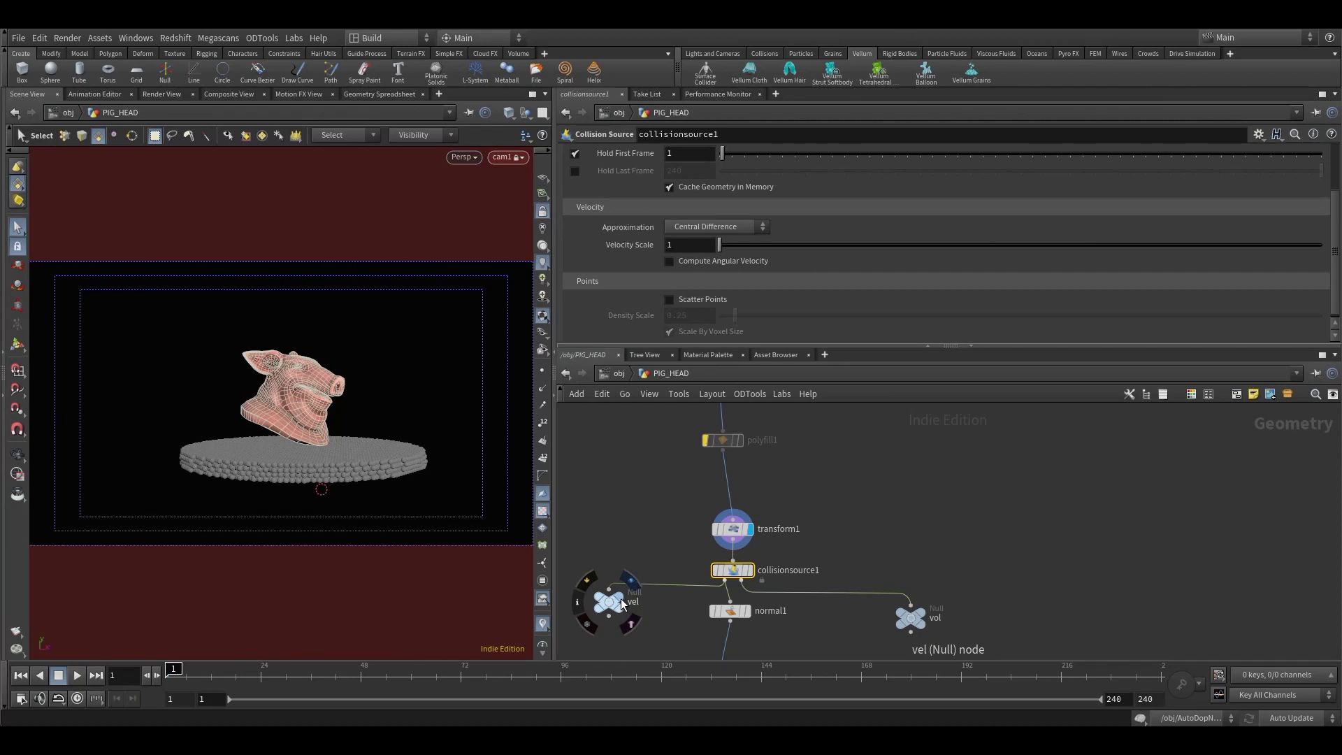
pyautogui.moveTo(920, 627)
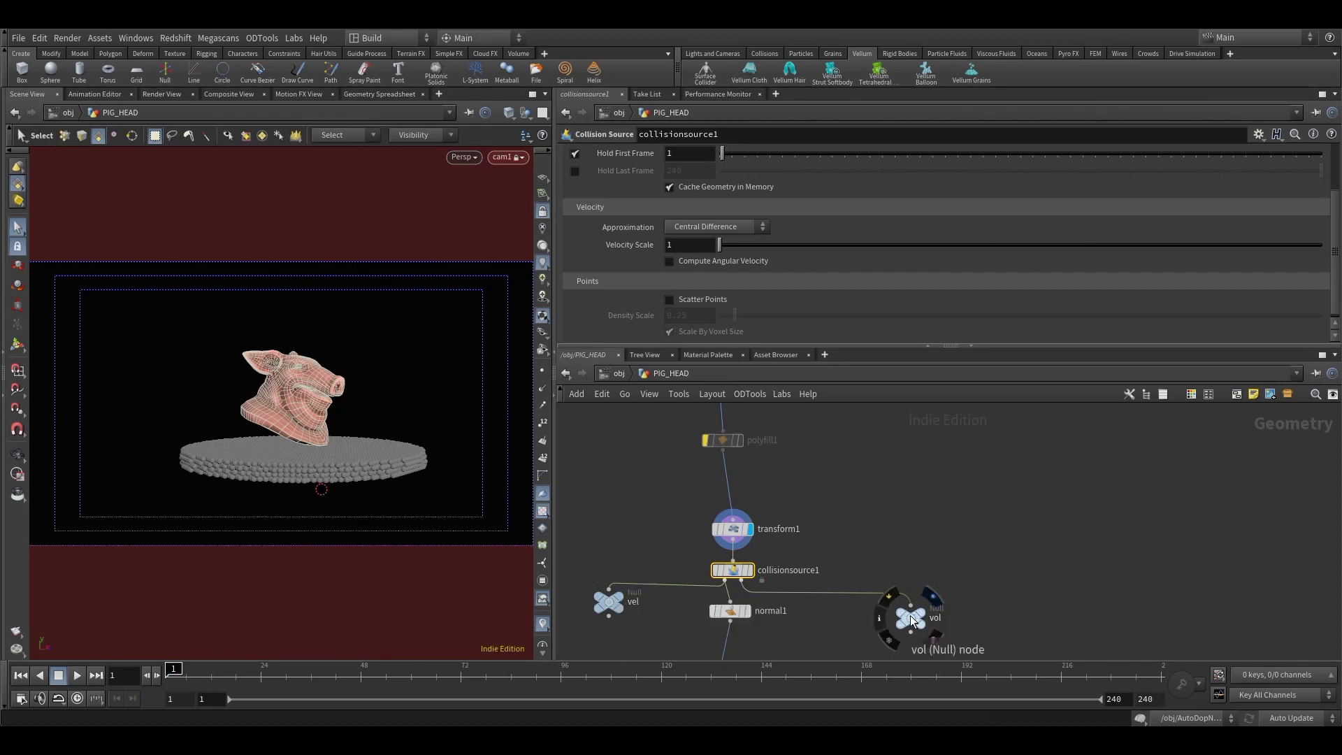
# - Display the vol null and examine the pig head's collision volume from several angles
pyautogui.click(911, 615)
pyautogui.click(924, 609)
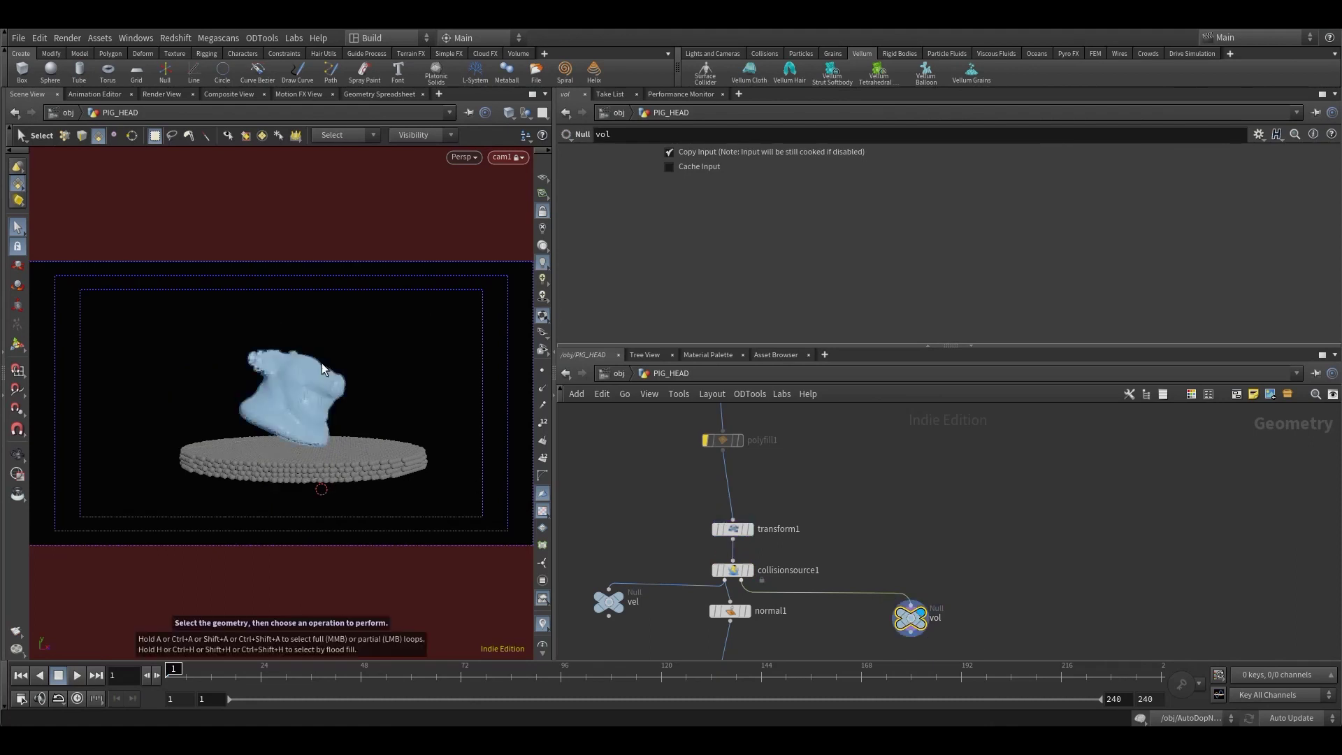
pyautogui.press('Escape')
pyautogui.moveTo(376, 363); pyautogui.dragTo(250, 433)
pyautogui.scroll(10, 308, 395)
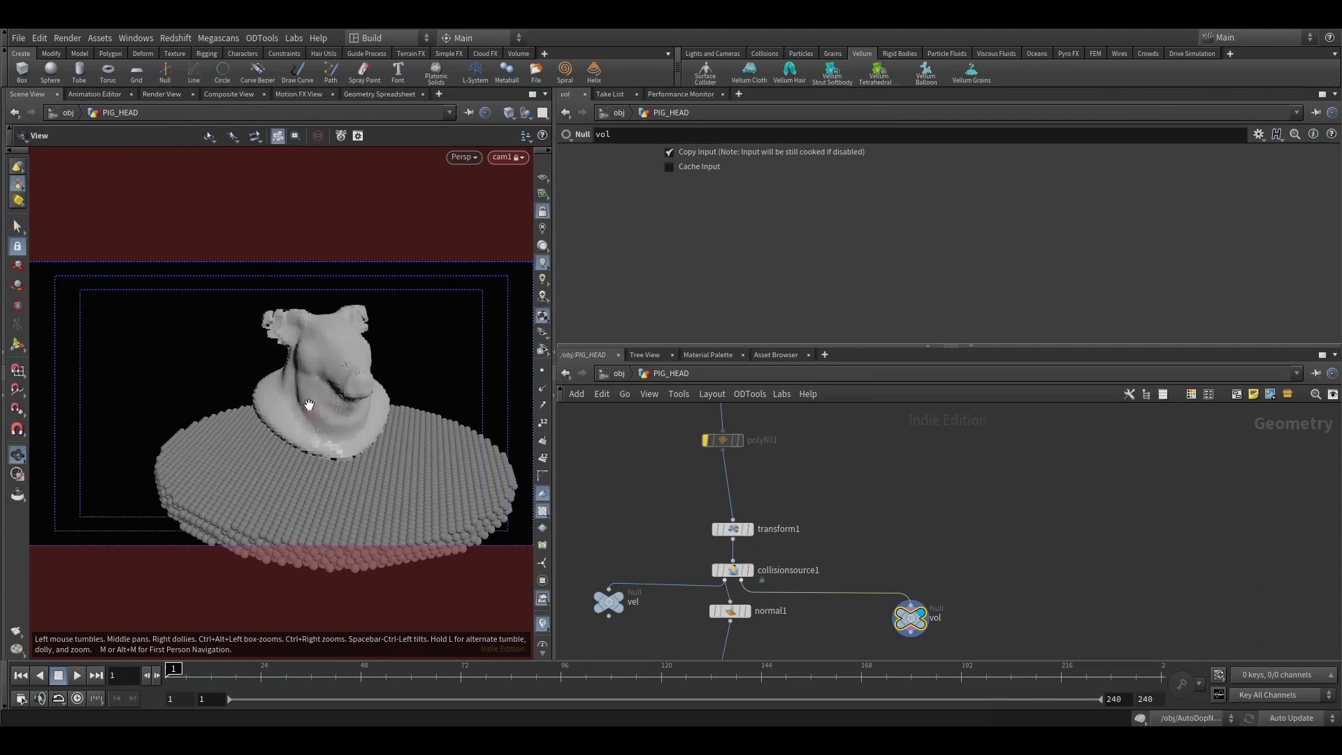
pyautogui.moveTo(501, 379); pyautogui.dragTo(390, 483)
pyautogui.press('s')
pyautogui.press('Escape')
pyautogui.press('s')
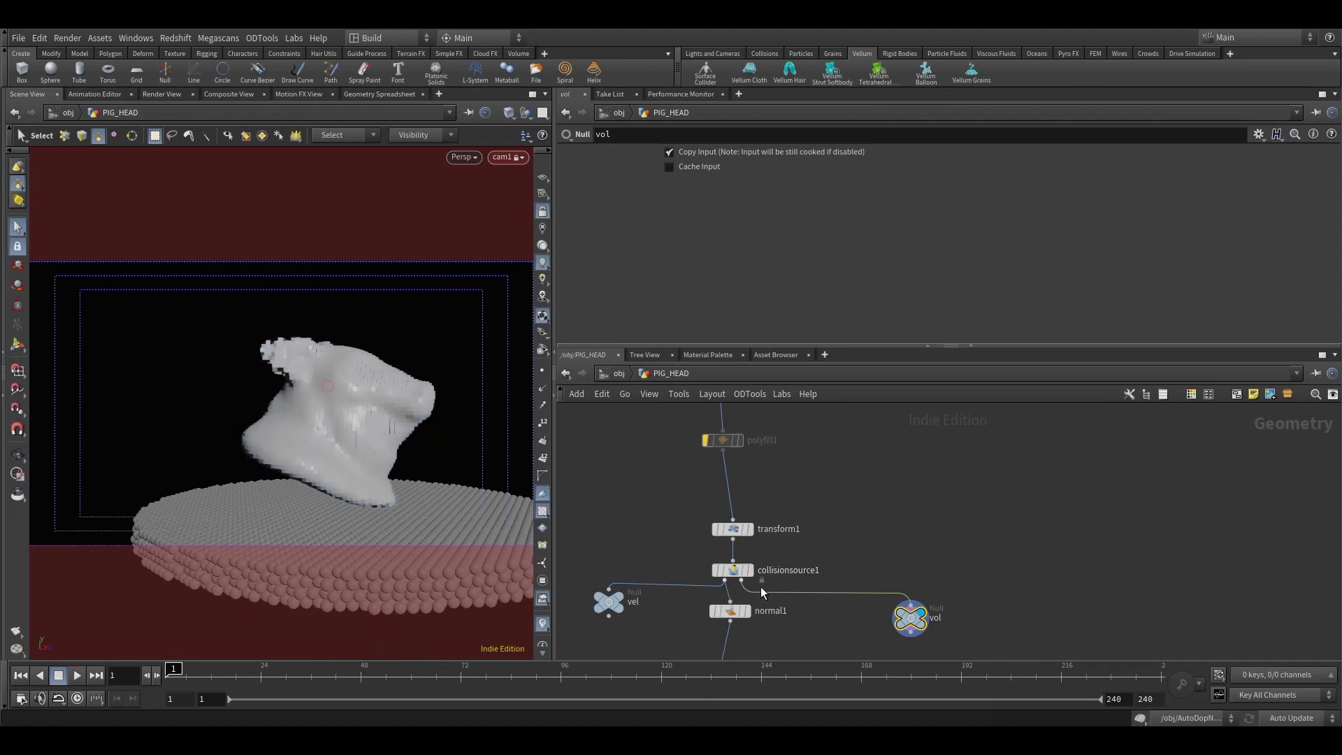
# - Display normal1 to review its normal settings, and select attribwrangle1 to read its VEX expression
pyautogui.click(750, 611)
pyautogui.click(731, 612)
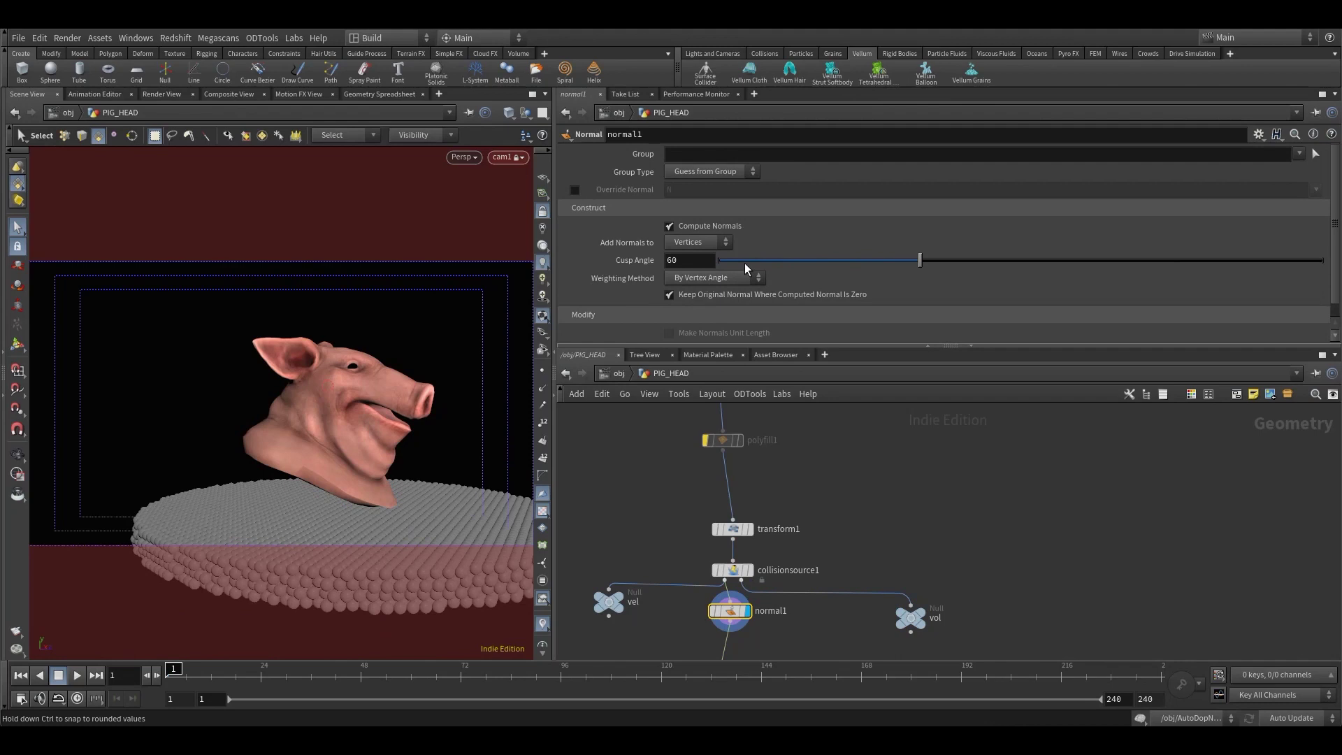
pyautogui.moveTo(811, 637); pyautogui.dragTo(832, 494, button='middle')
pyautogui.click(757, 531)
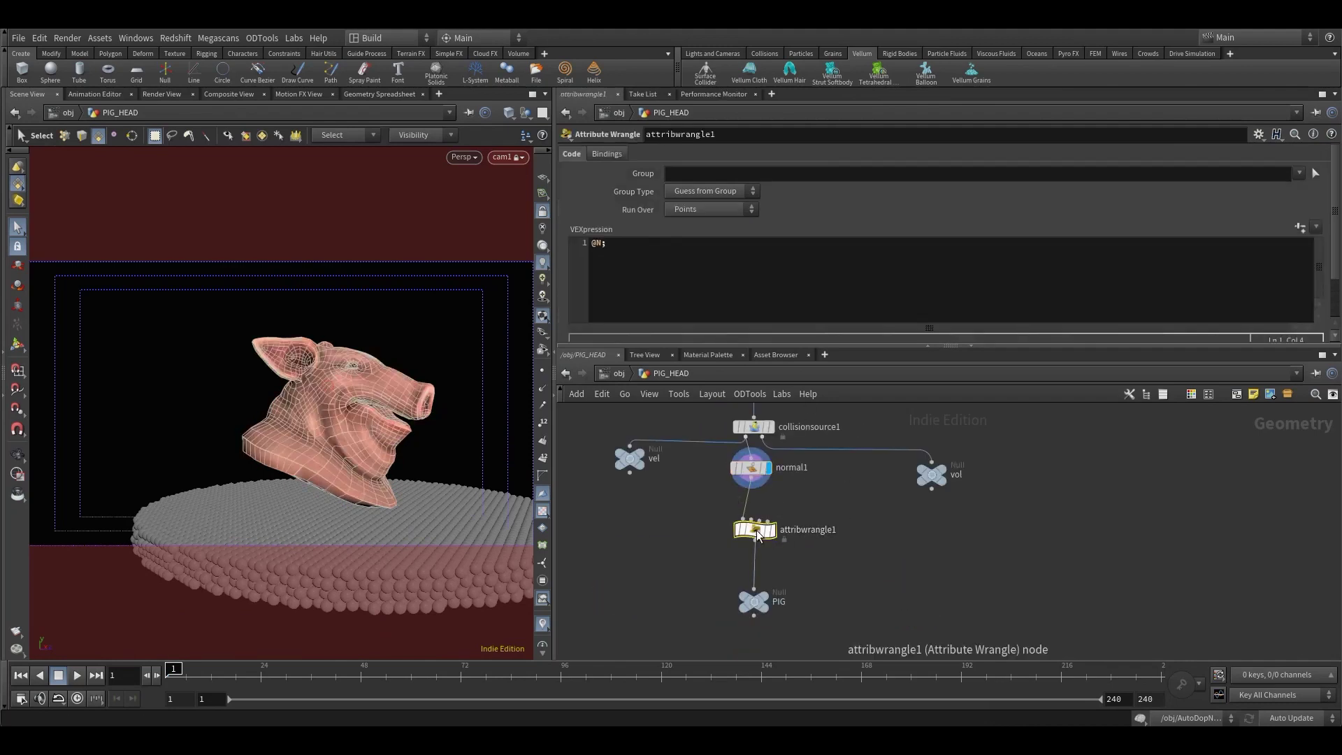
pyautogui.middleClick(751, 469)
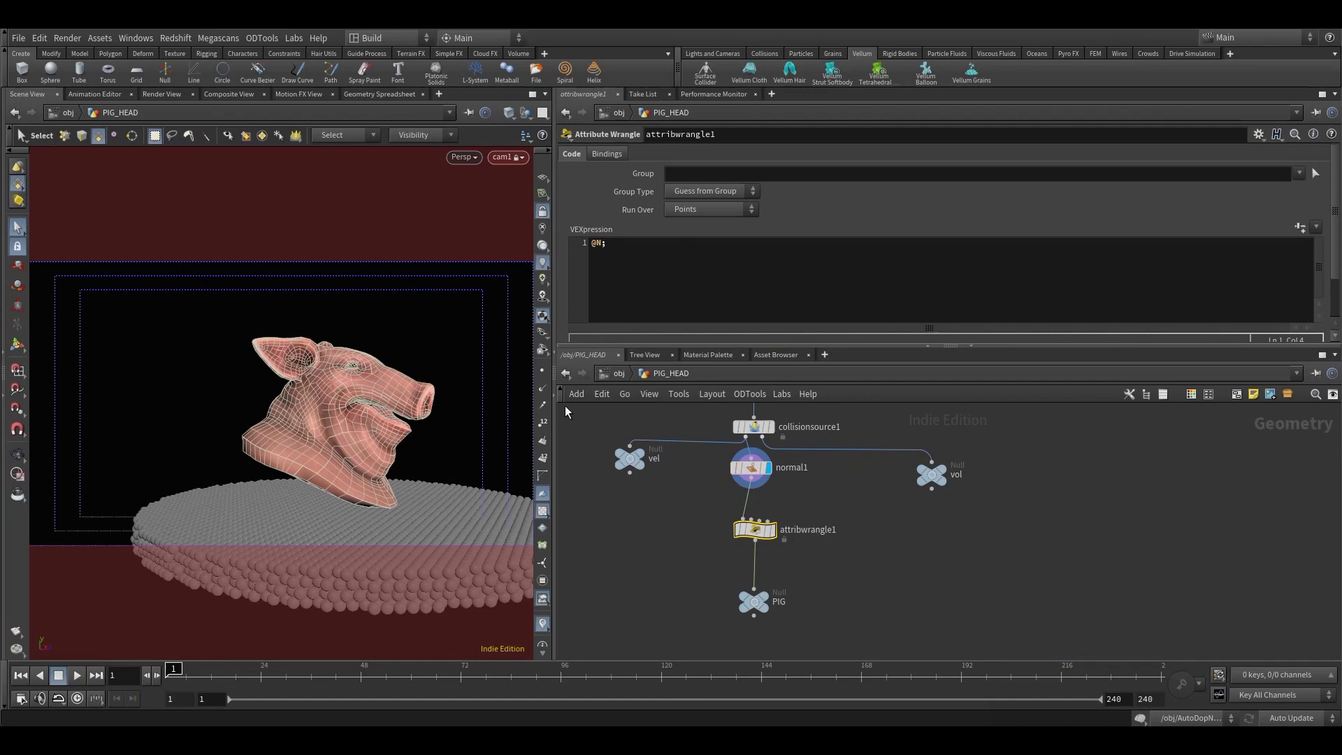
# - Turn on the point normals display in the viewport and inspect the normals around the pig head
pyautogui.click(542, 389)
pyautogui.press('Escape')
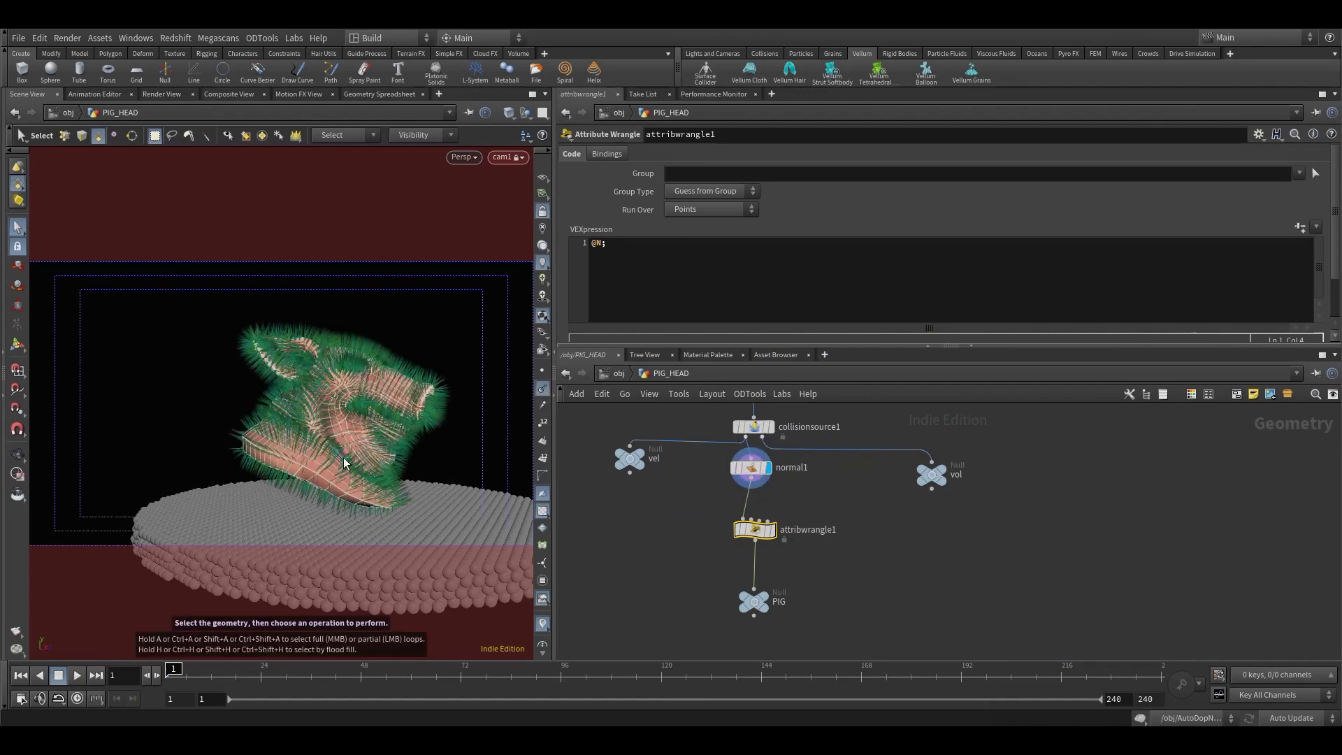
pyautogui.moveTo(346, 465); pyautogui.dragTo(433, 447)
pyautogui.press('s')
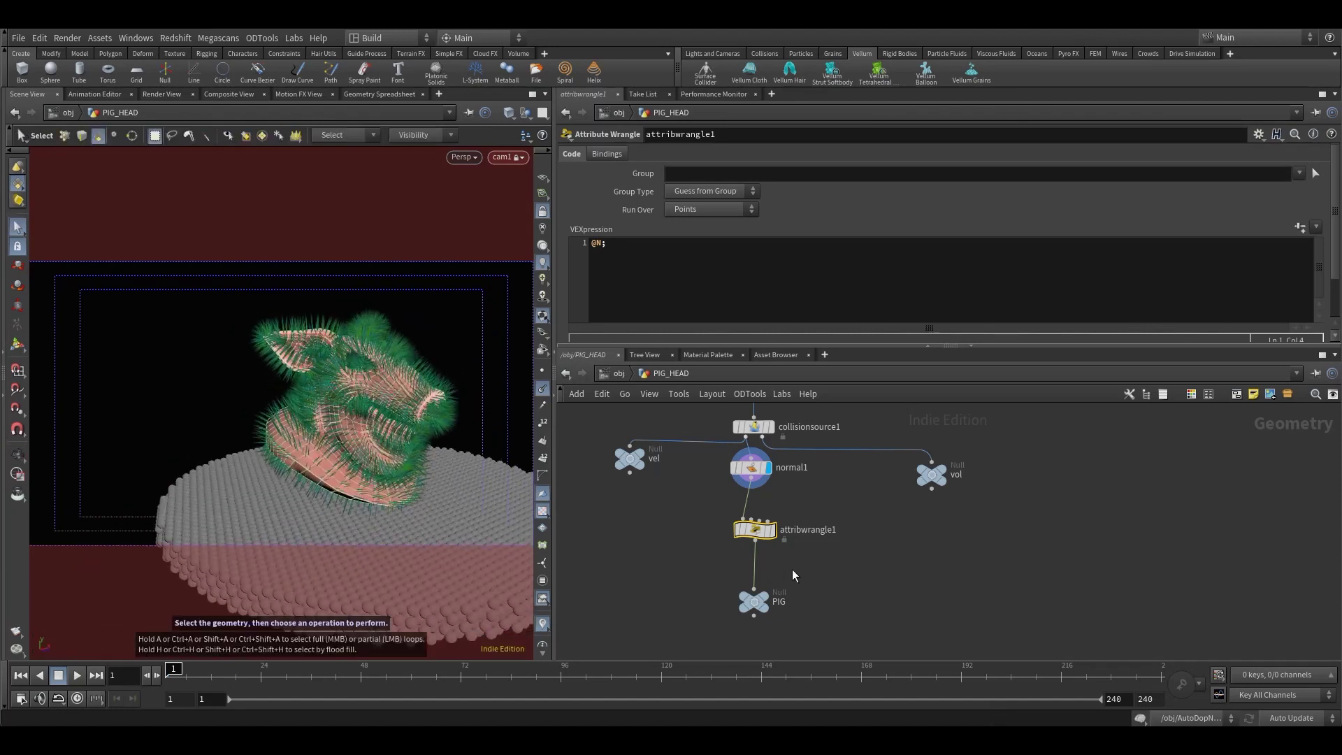
# - Display attribwrangle1 to check its VEX expression against the pig head's normals, and display and select the PIG null
pyautogui.click(776, 508)
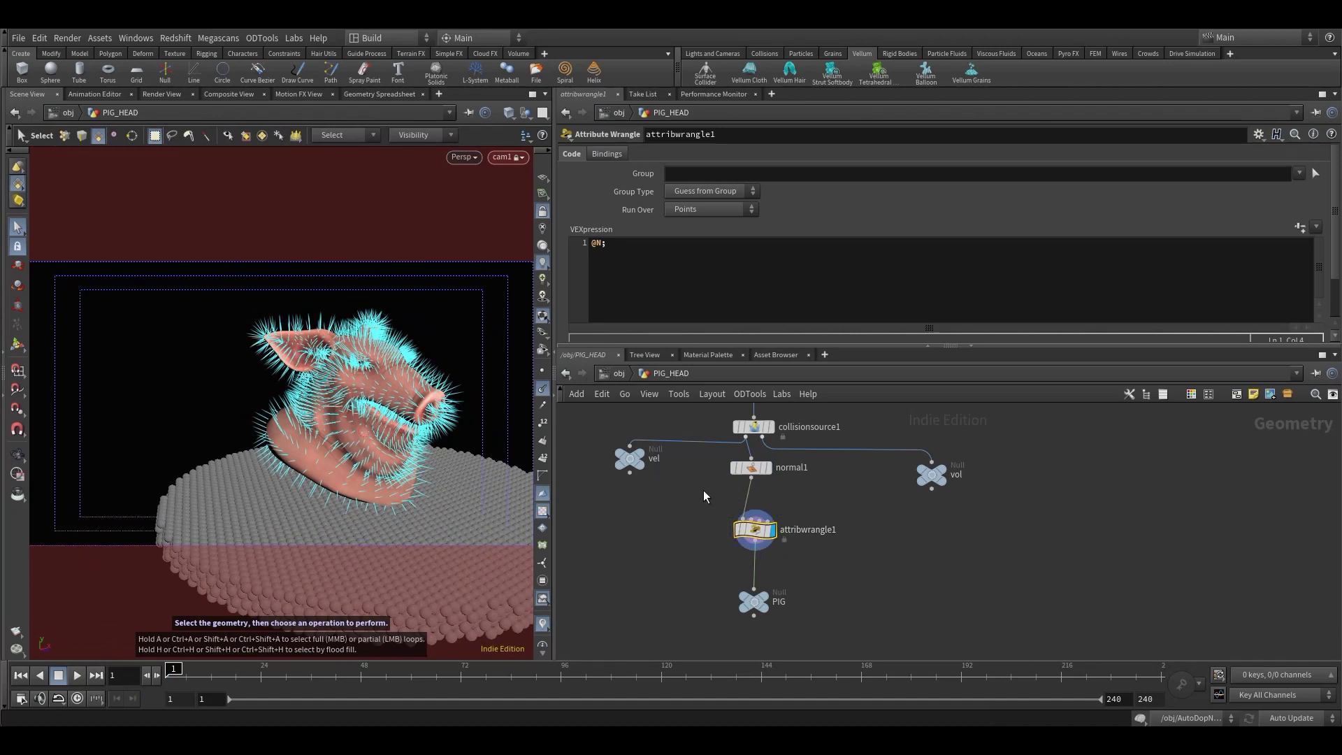
pyautogui.click(661, 253)
pyautogui.hotkey('ctrl', 'a')
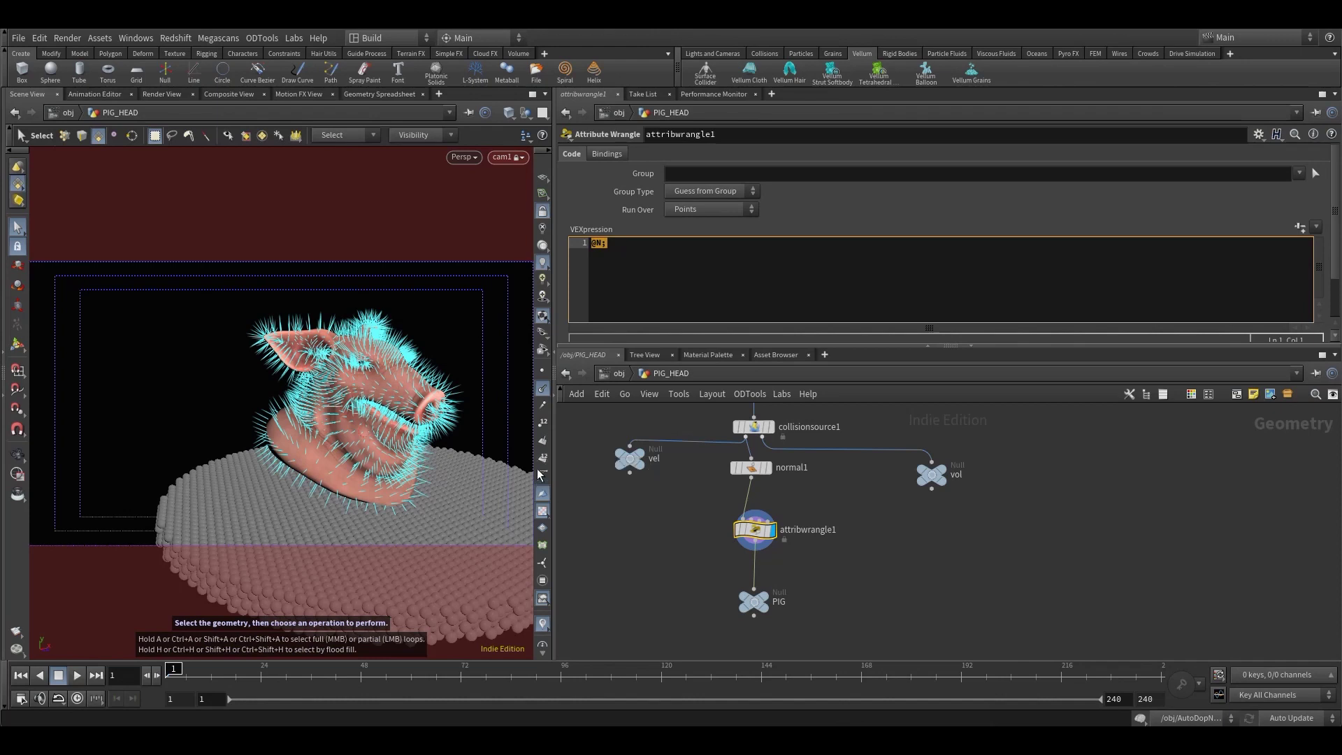
pyautogui.click(758, 605)
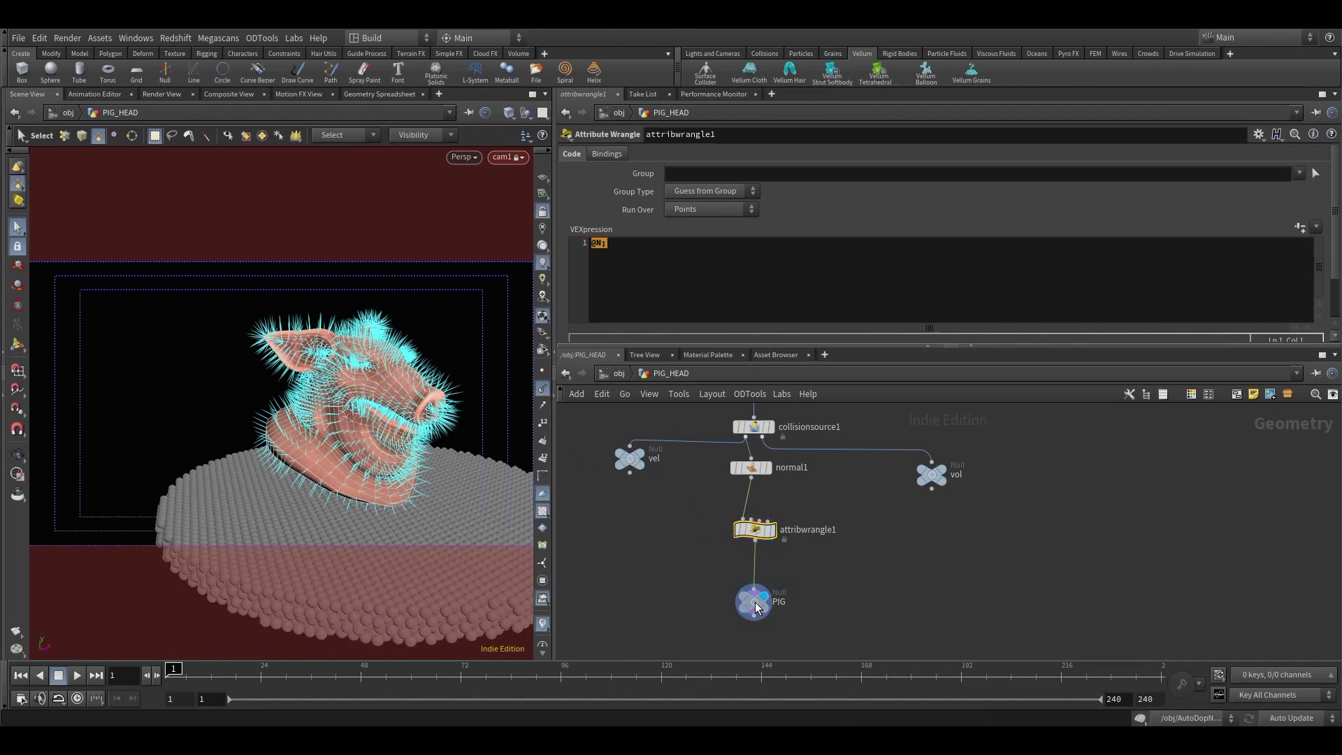
pyautogui.click(755, 603)
pyautogui.scroll(3, 674, 544)
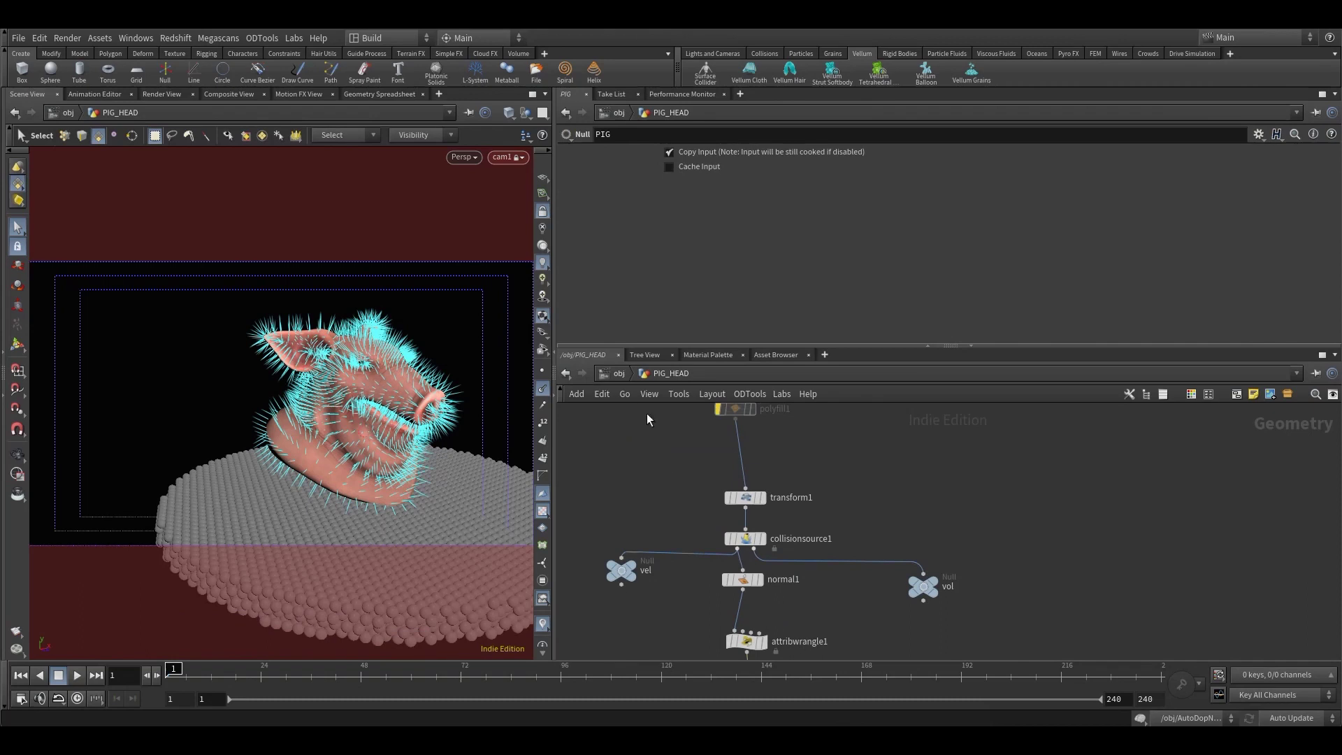
# - Enter the radius object, enlarge the 3D view, and display tube1 with the whole disc in view
pyautogui.click(622, 376)
pyautogui.doubleClick(657, 450)
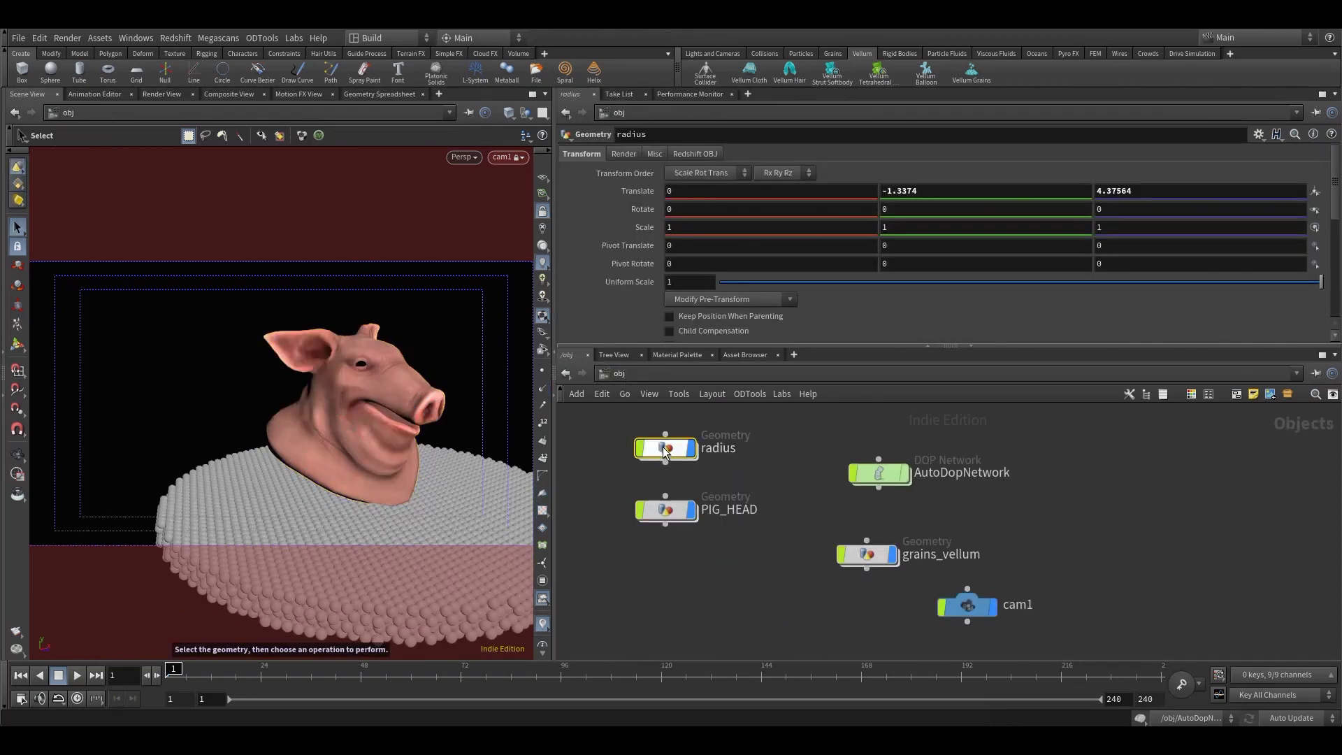
pyautogui.moveTo(871, 497); pyautogui.dragTo(744, 518, button='middle')
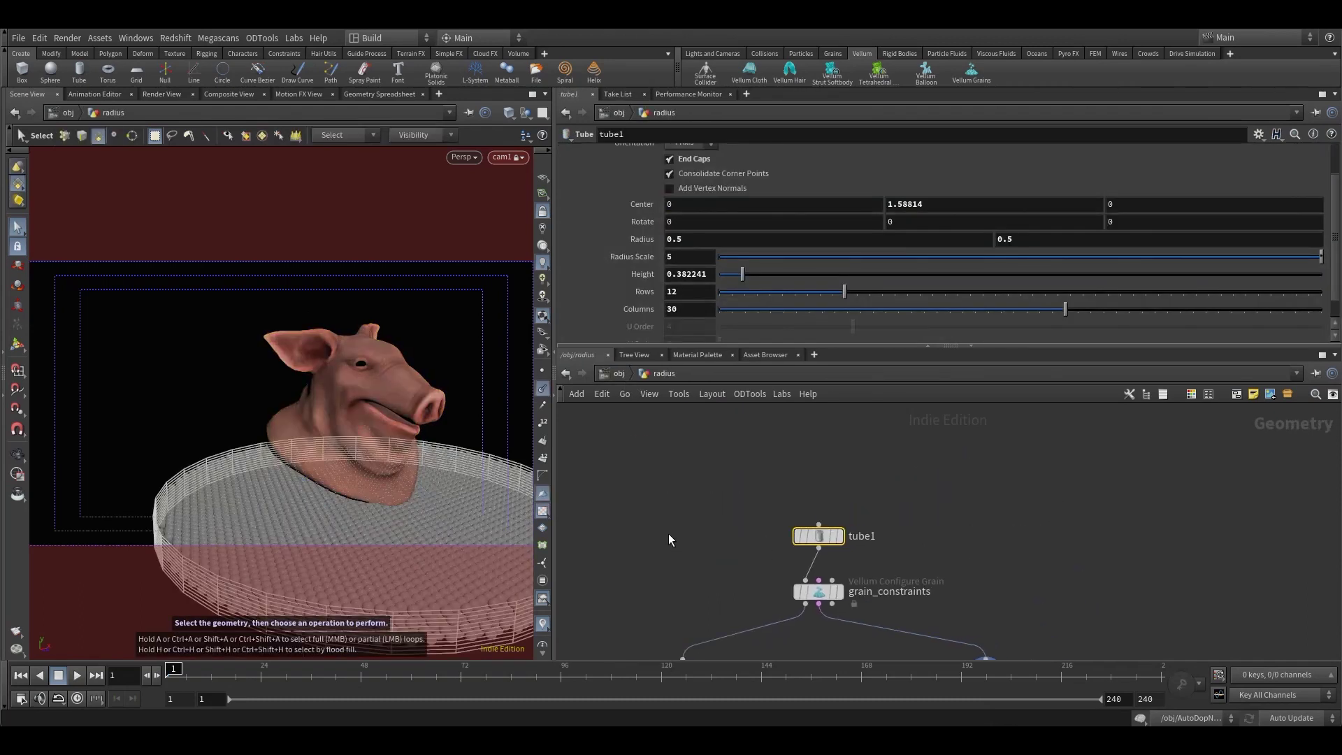
pyautogui.moveTo(556, 556); pyautogui.dragTo(822, 545)
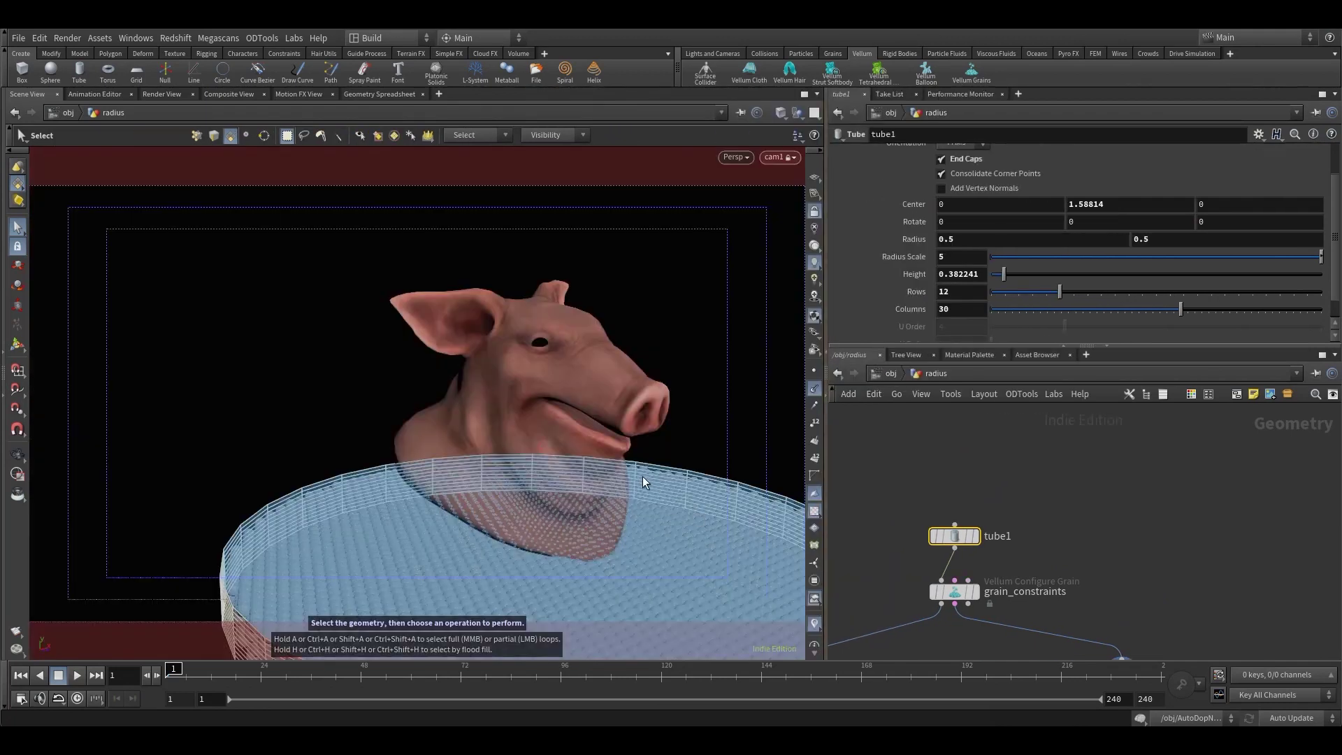
pyautogui.press('Escape')
pyautogui.scroll(-10, 642, 491)
pyautogui.moveTo(635, 542); pyautogui.dragTo(437, 466, button='middle')
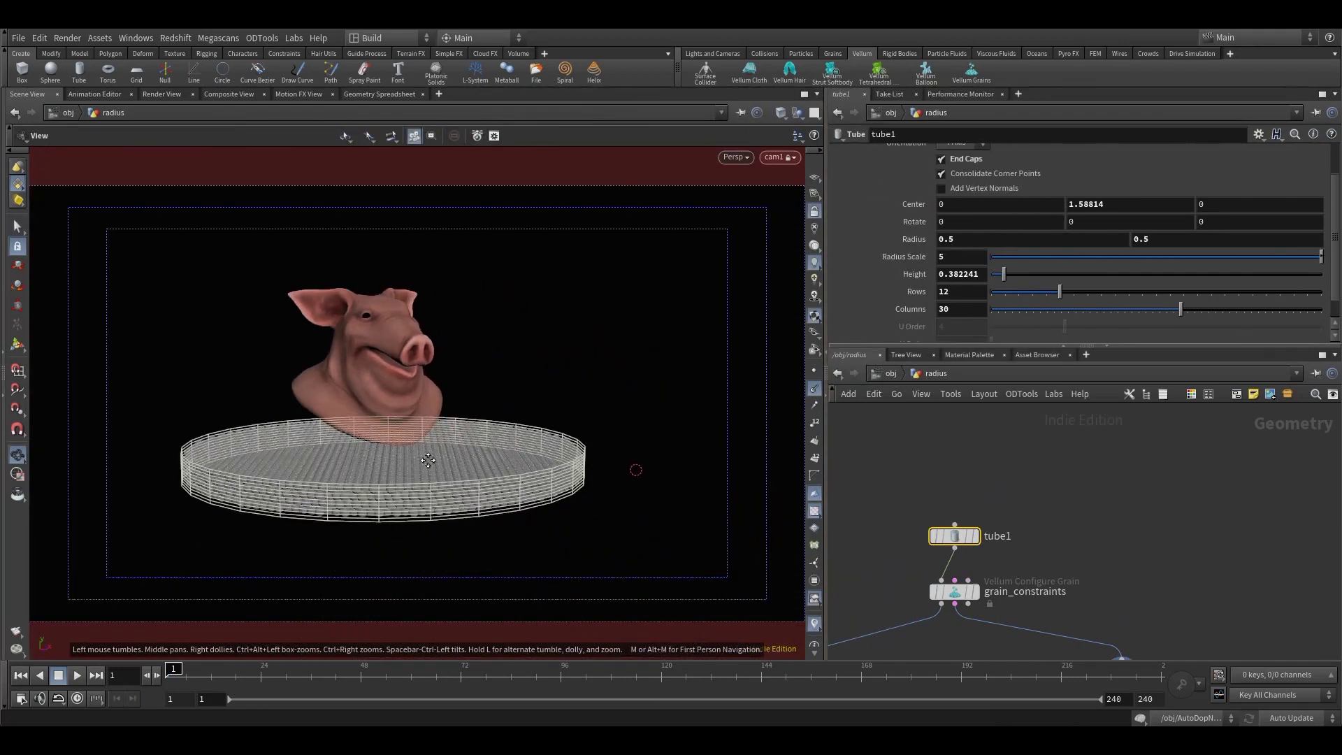
pyautogui.press('s')
pyautogui.click(973, 536)
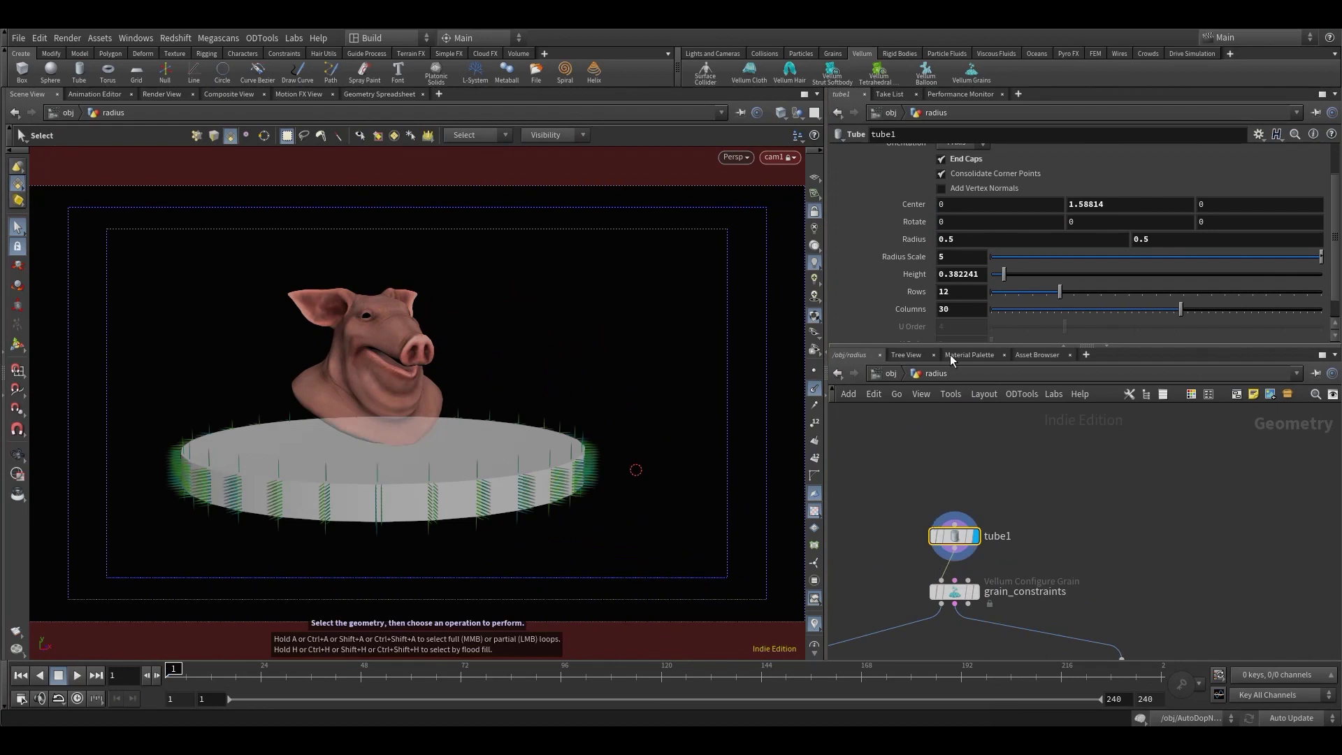
# - Review tube1's radius, height, row and column settings, toggling End Caps off and back on
pyautogui.scroll(2, 1022, 260)
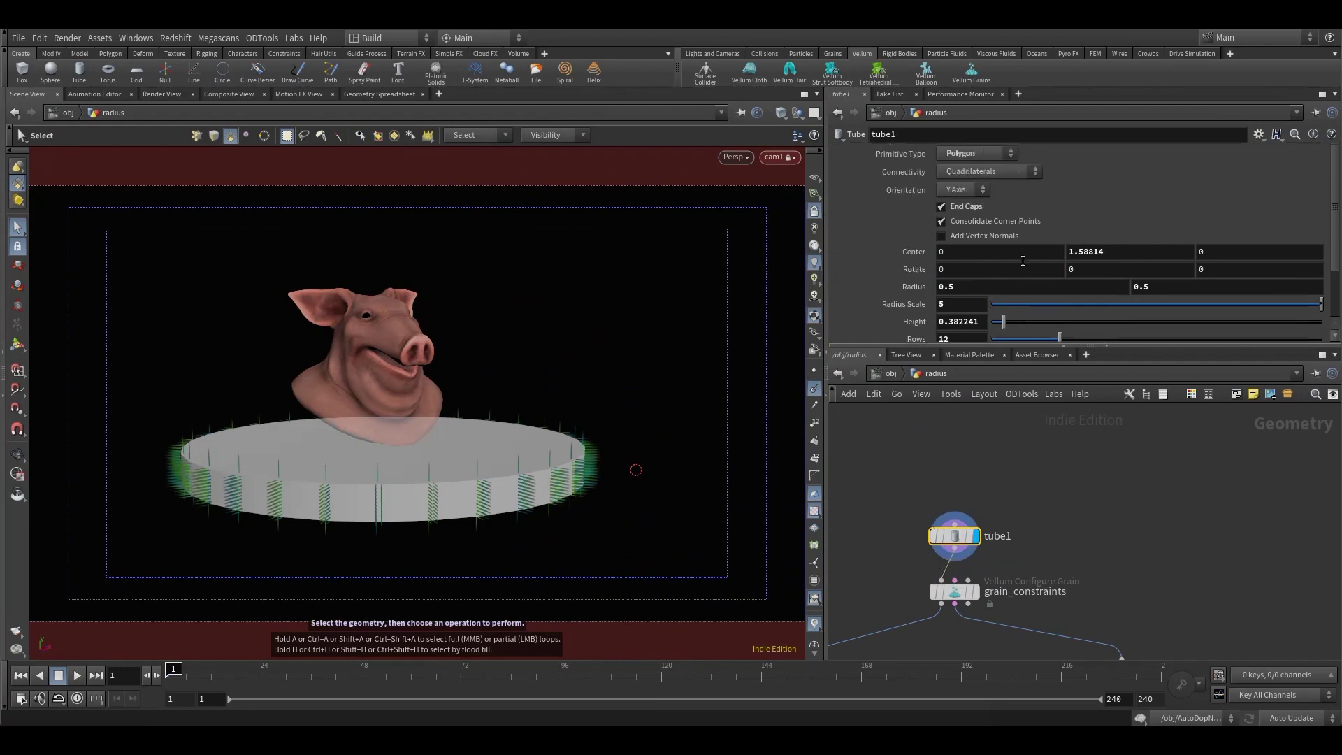
pyautogui.click(959, 304)
pyautogui.click(967, 207)
pyautogui.click(967, 206)
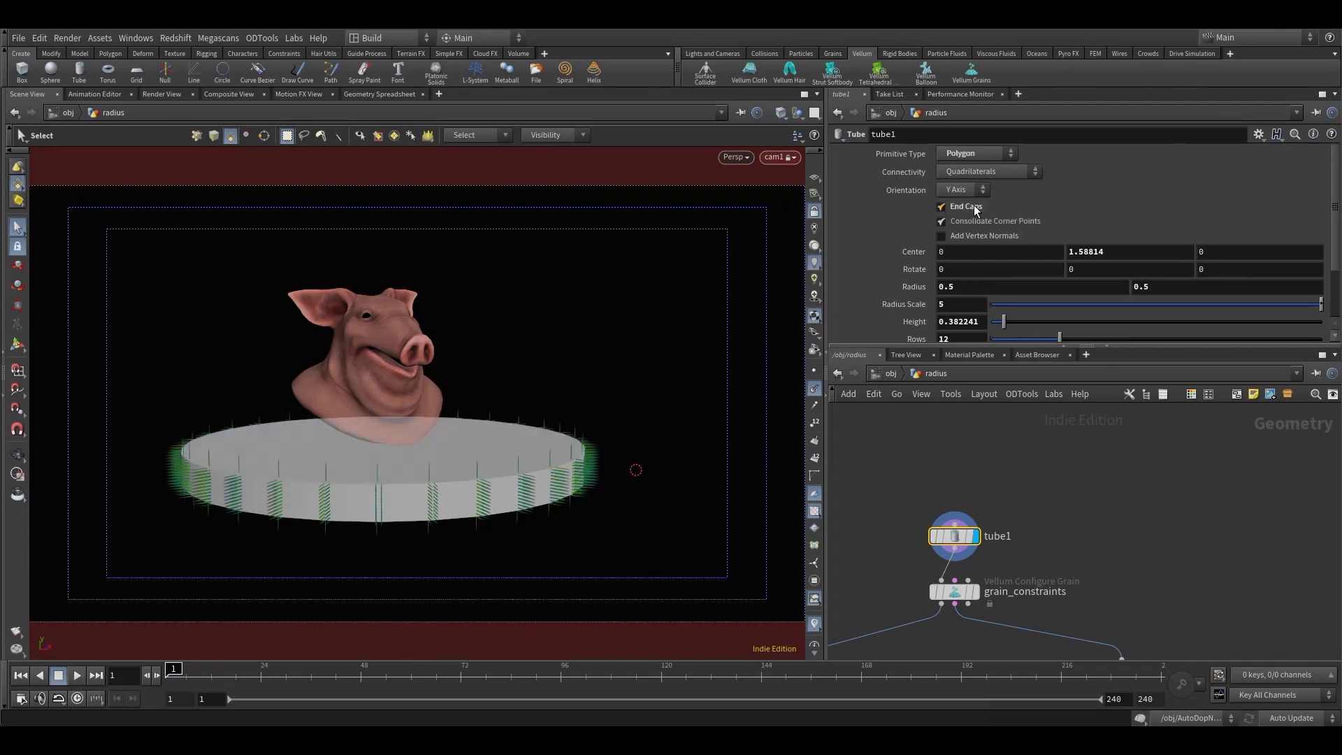
pyautogui.click(966, 207)
pyautogui.click(976, 207)
pyautogui.scroll(-2, 1043, 256)
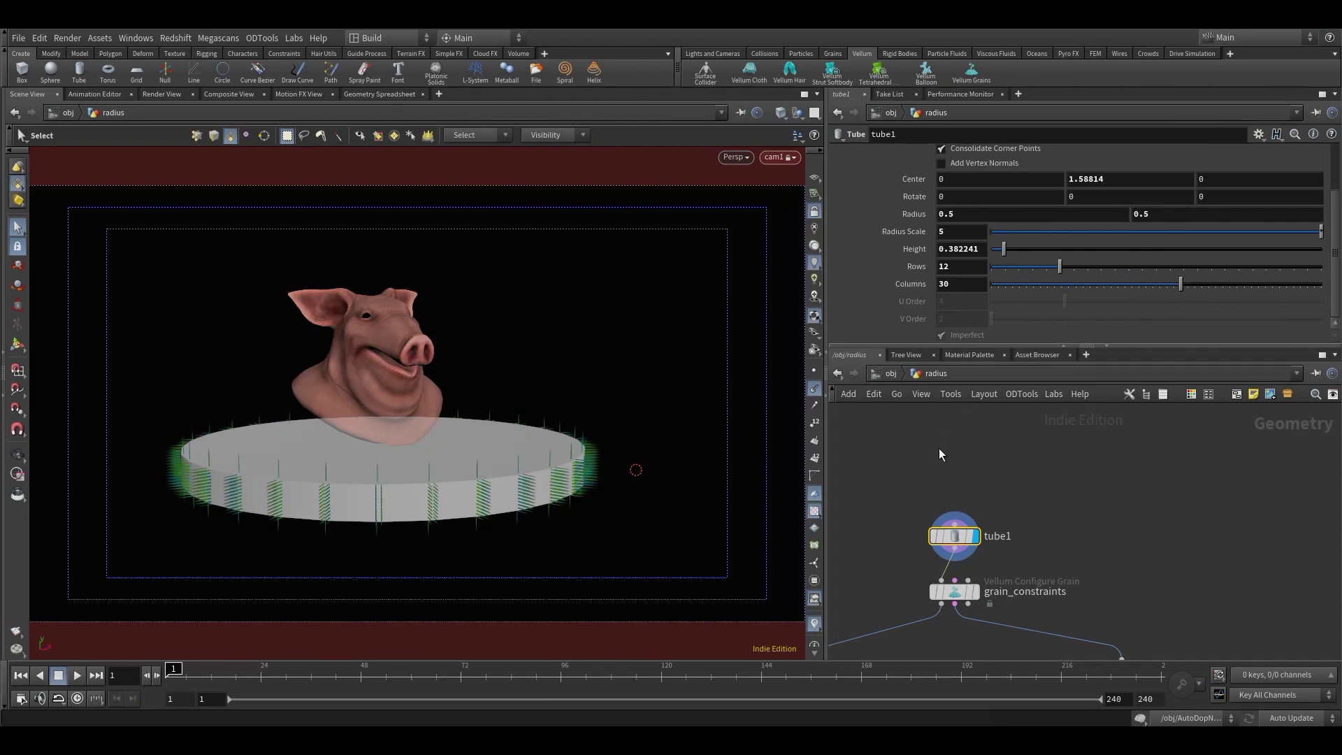
# - Select grain_constraints to review its particle settings, and display its GEO and CON output nulls
pyautogui.click(964, 592)
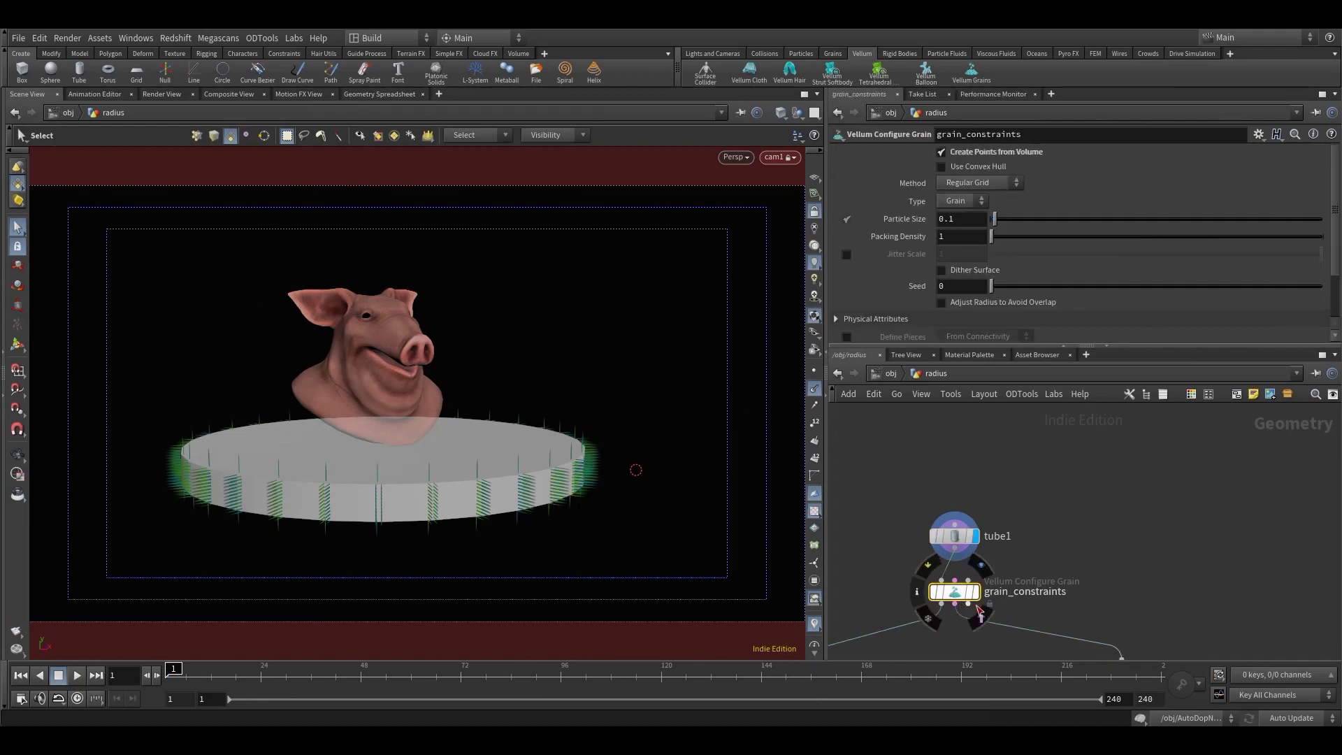
pyautogui.moveTo(980, 613); pyautogui.dragTo(1037, 514, button='middle')
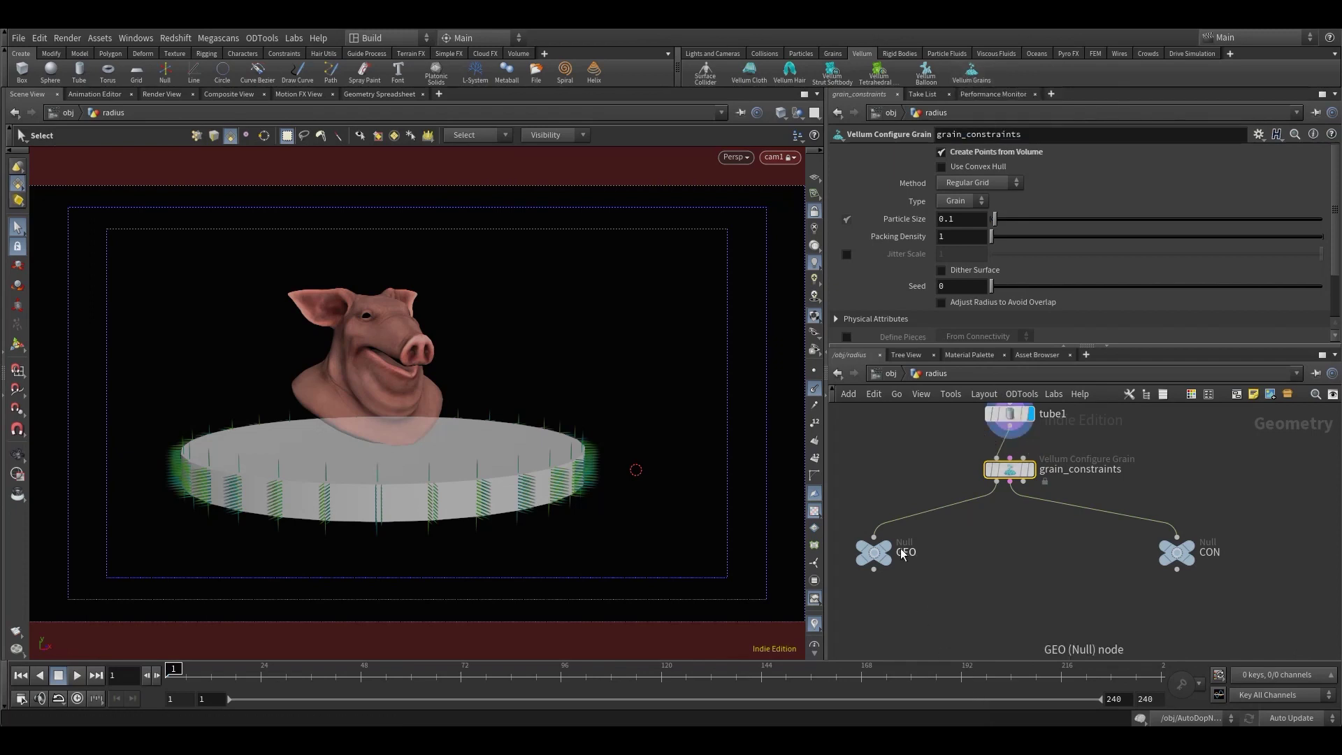
pyautogui.click(899, 526)
pyautogui.click(1202, 525)
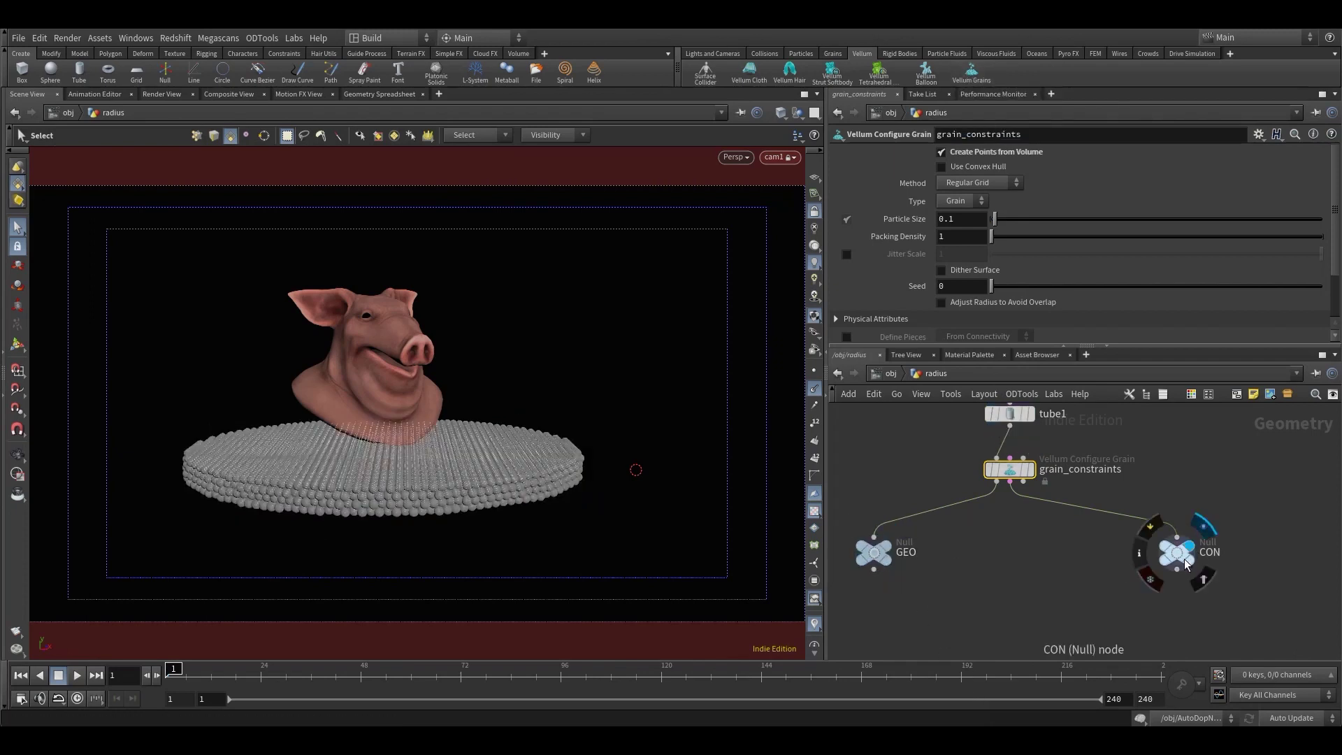
pyautogui.click(1179, 554)
pyautogui.moveTo(1175, 559)
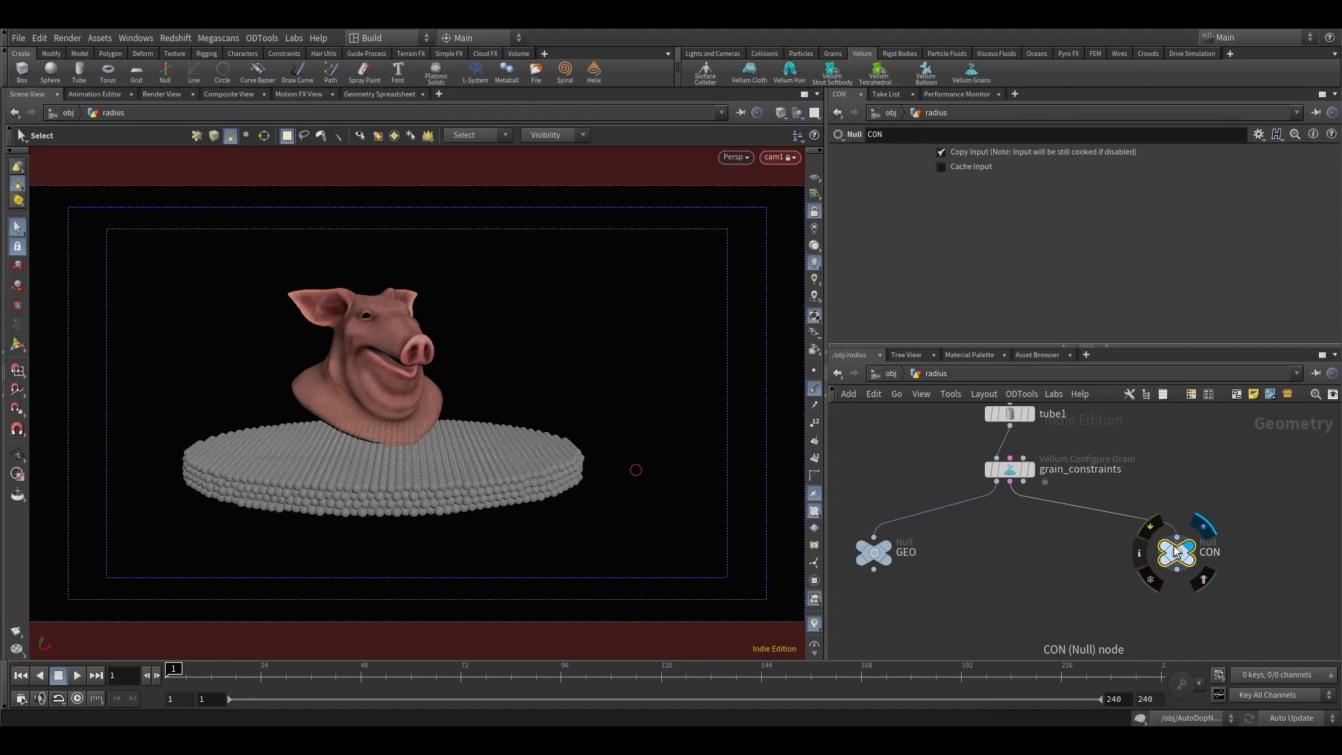
# - Return to the object level and look through the PIG_HEAD network again
pyautogui.click(892, 373)
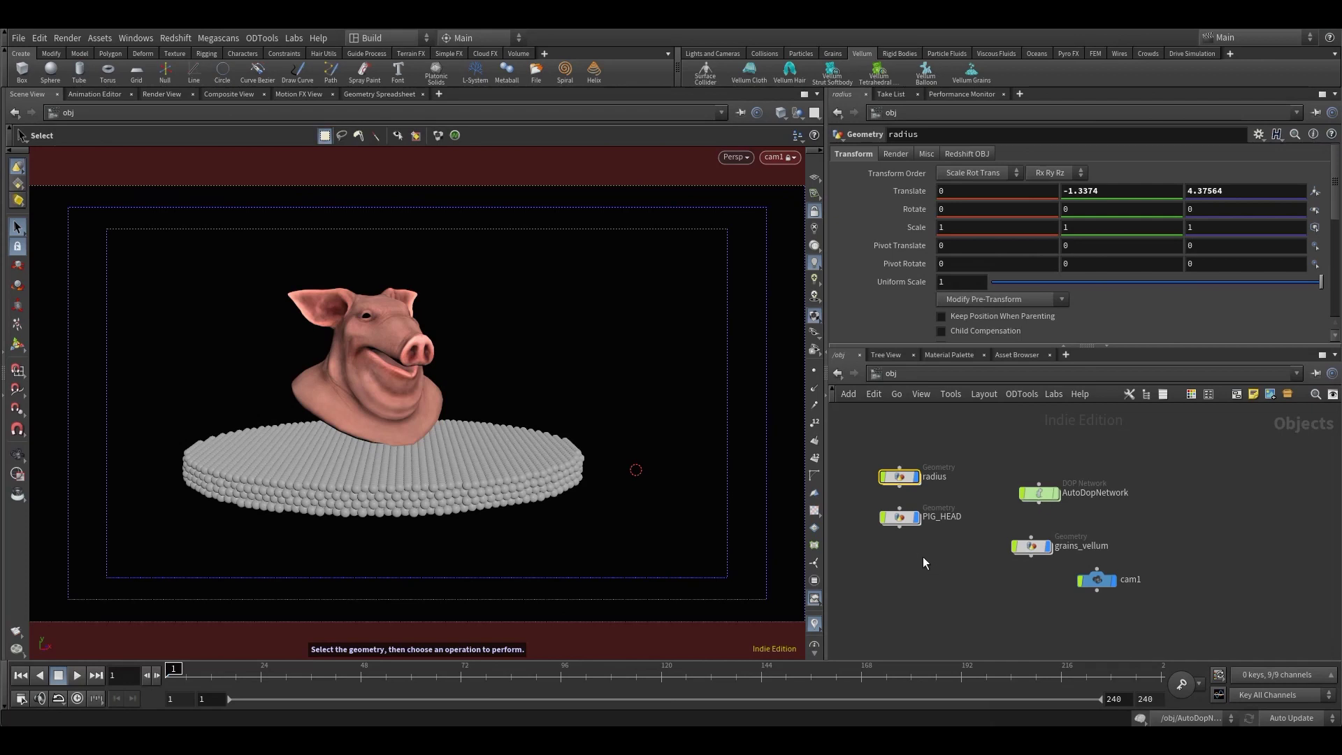
pyautogui.click(901, 517)
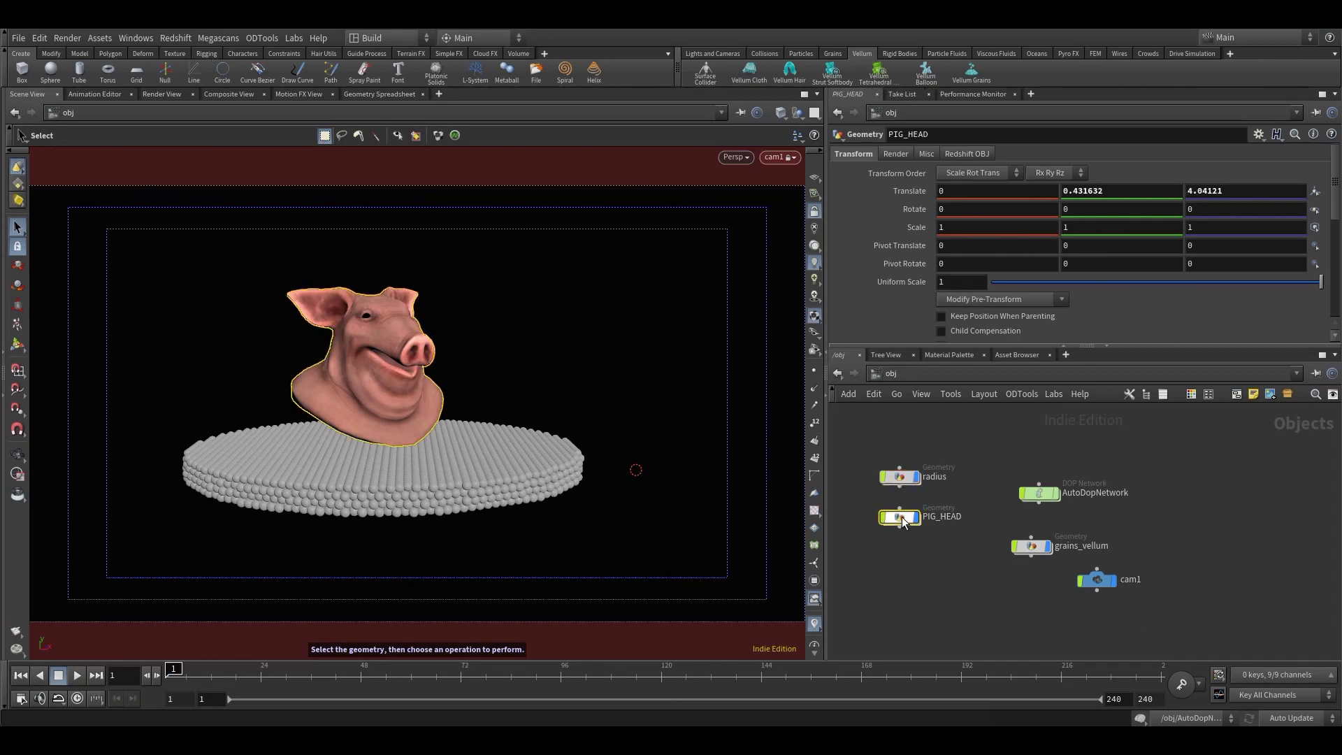
pyautogui.press('i')
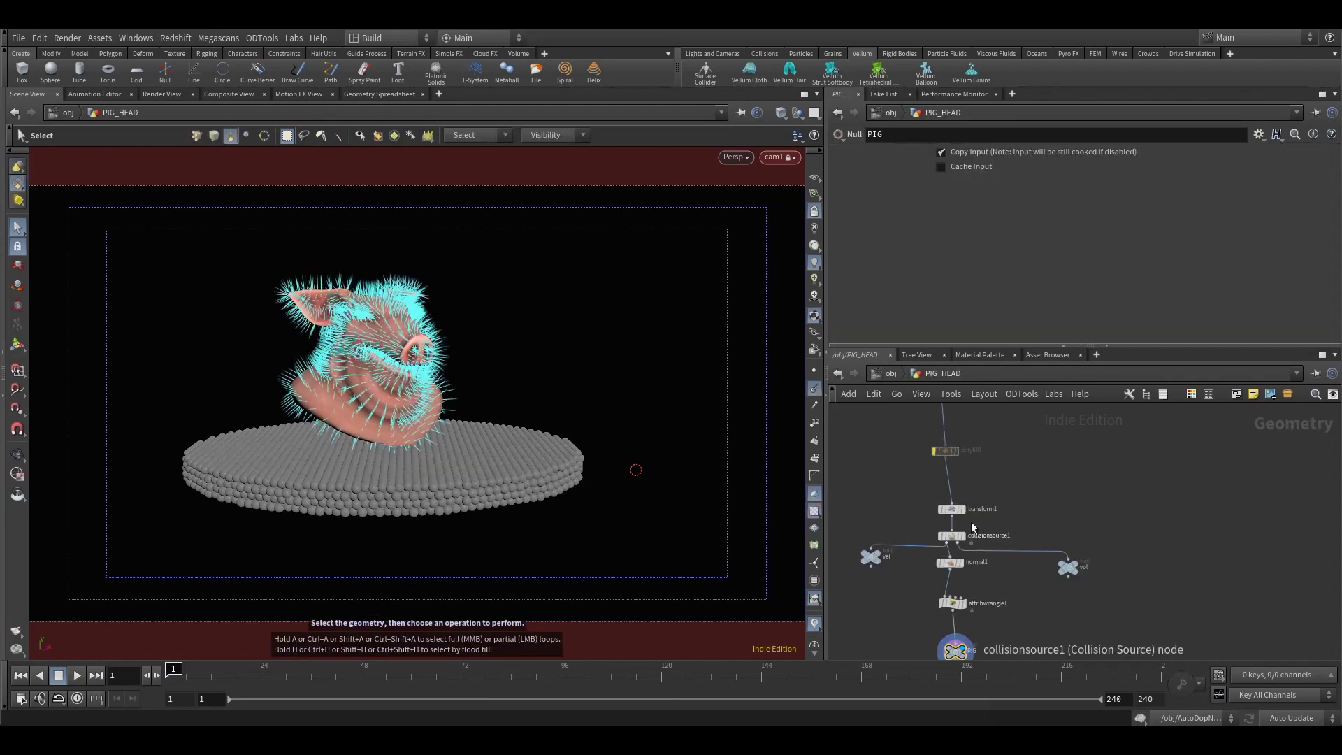
pyautogui.press('u')
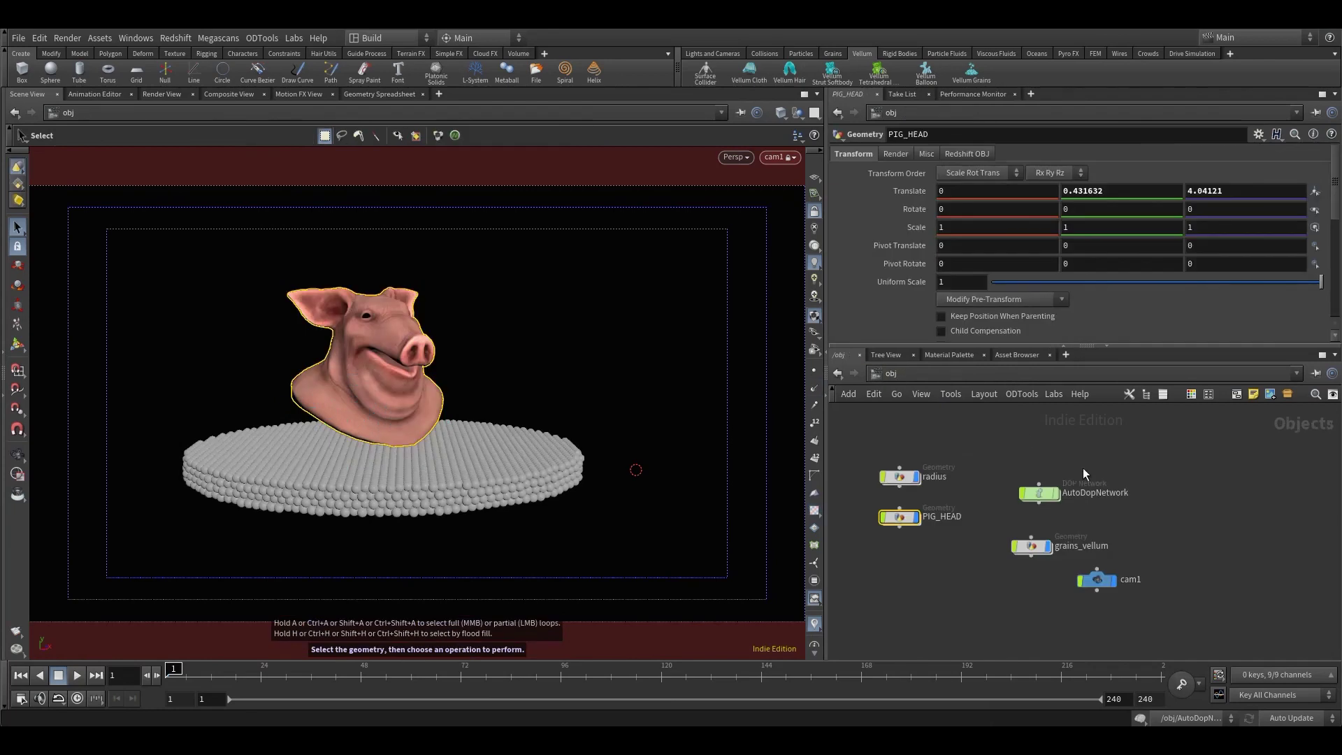
# - Enter AutoDopNetwork and display the geo1_vellum source
pyautogui.doubleClick(1039, 492)
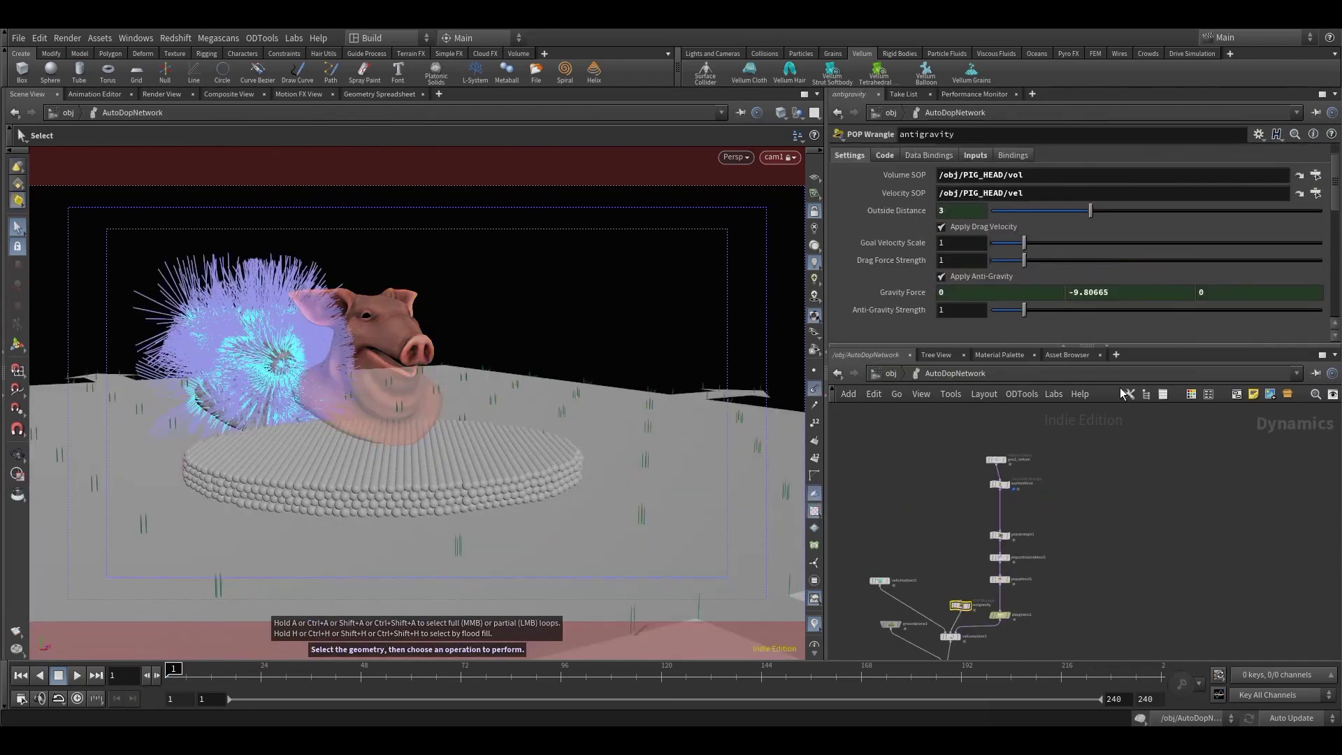
pyautogui.scroll(4, 1056, 450)
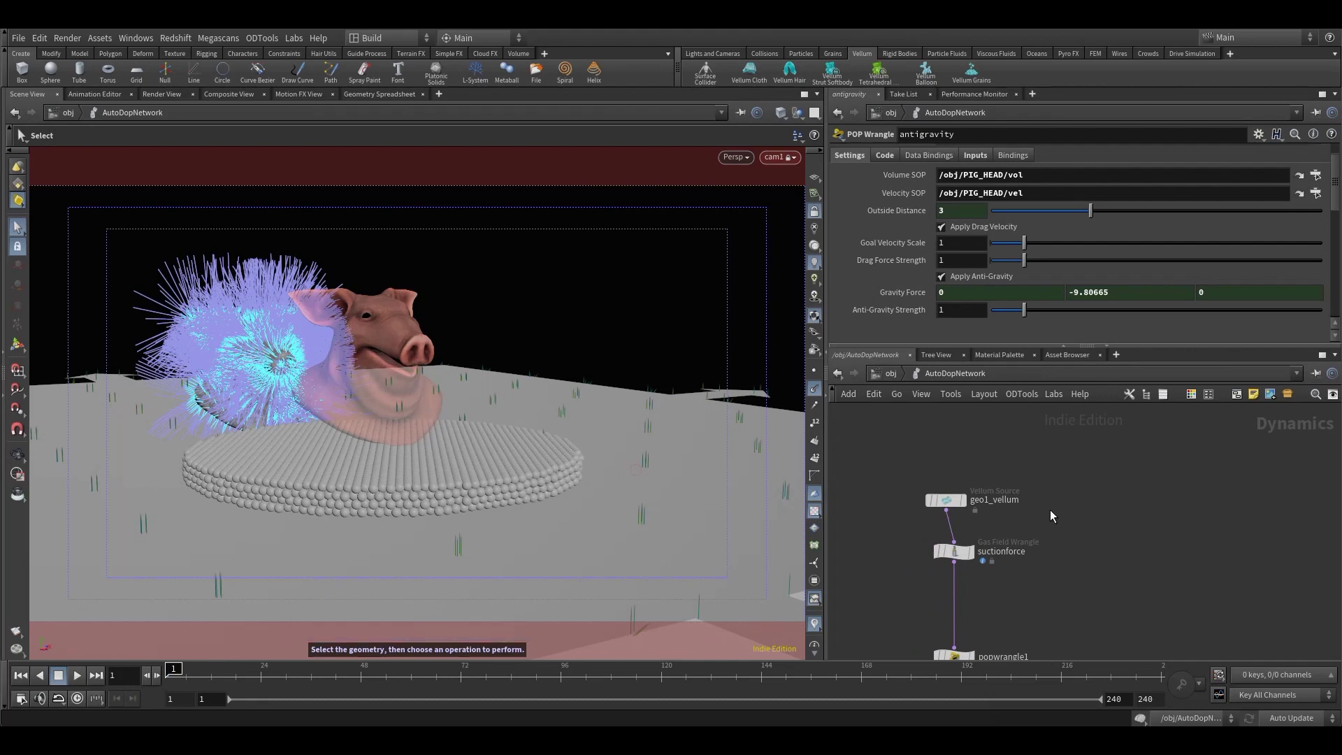
pyautogui.click(965, 500)
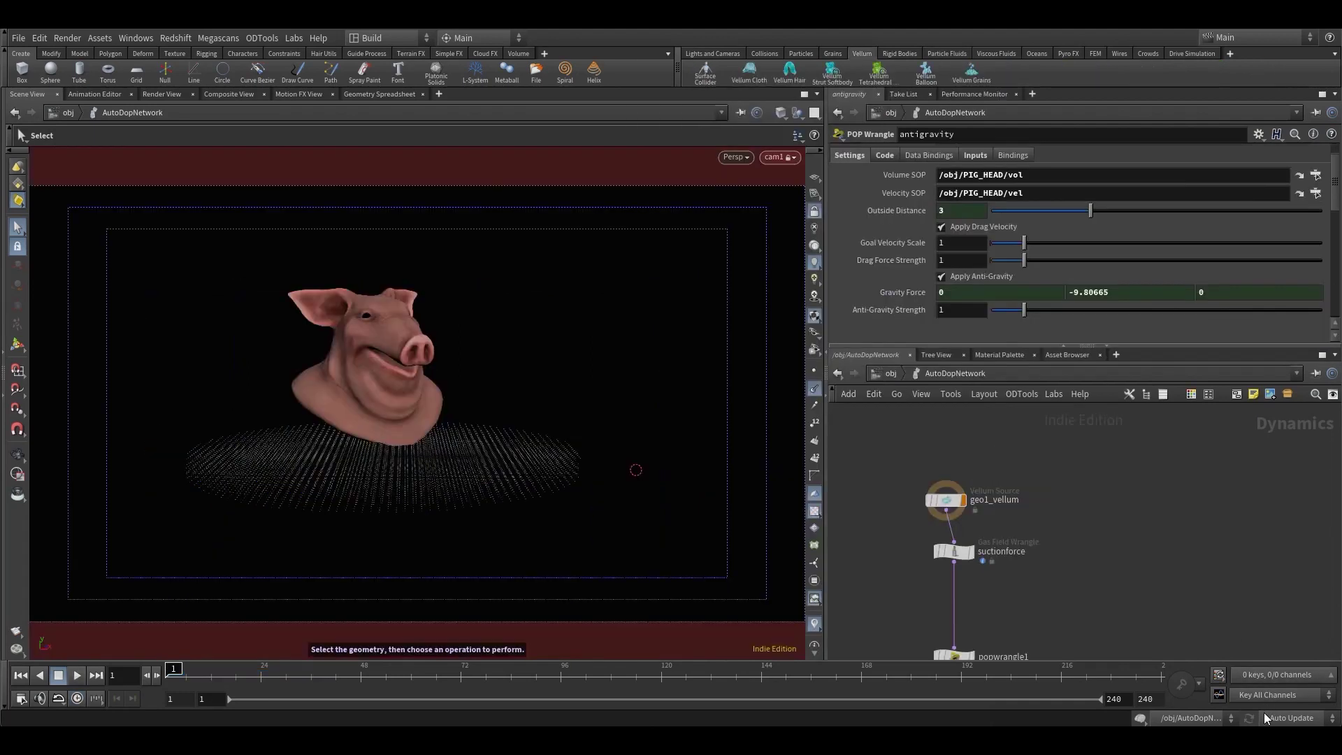
# - Select suctionforce and review its distance and strength settings and the operator chosen as its Volume SOP
pyautogui.click(955, 551)
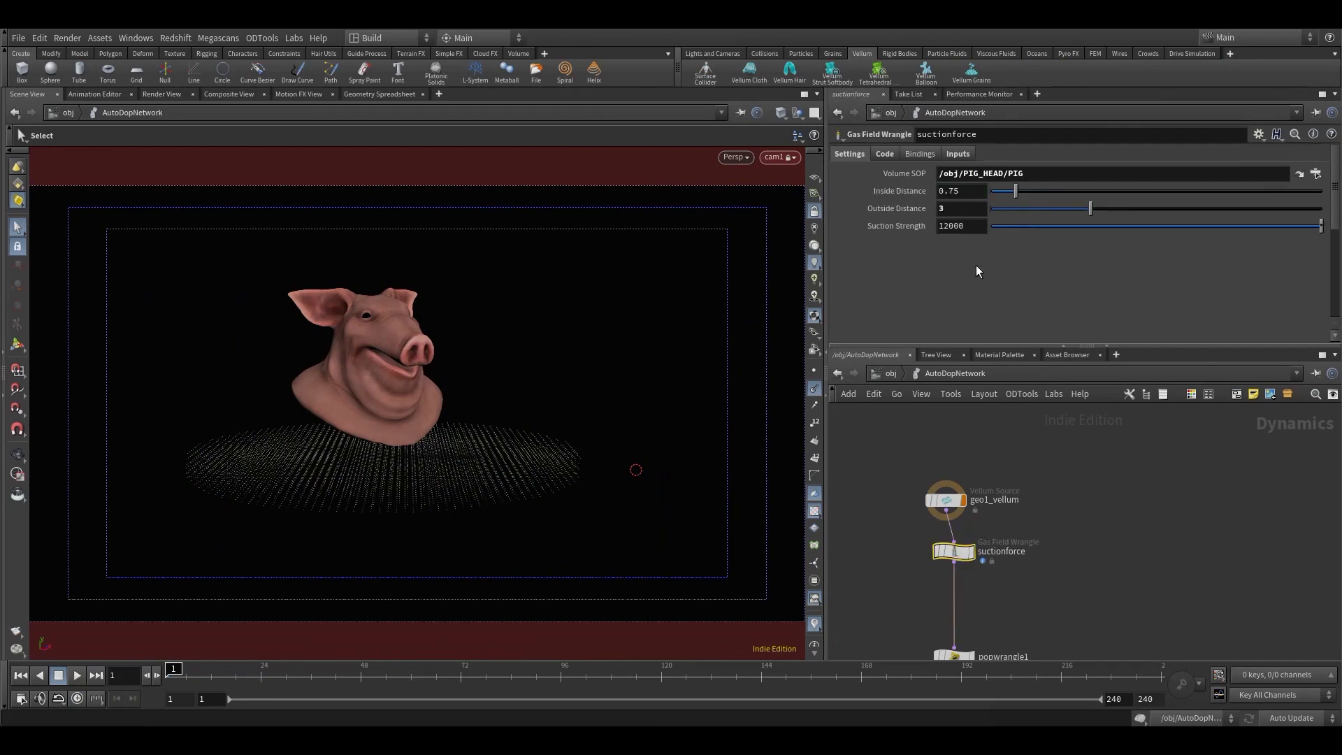
pyautogui.tripleClick(944, 173)
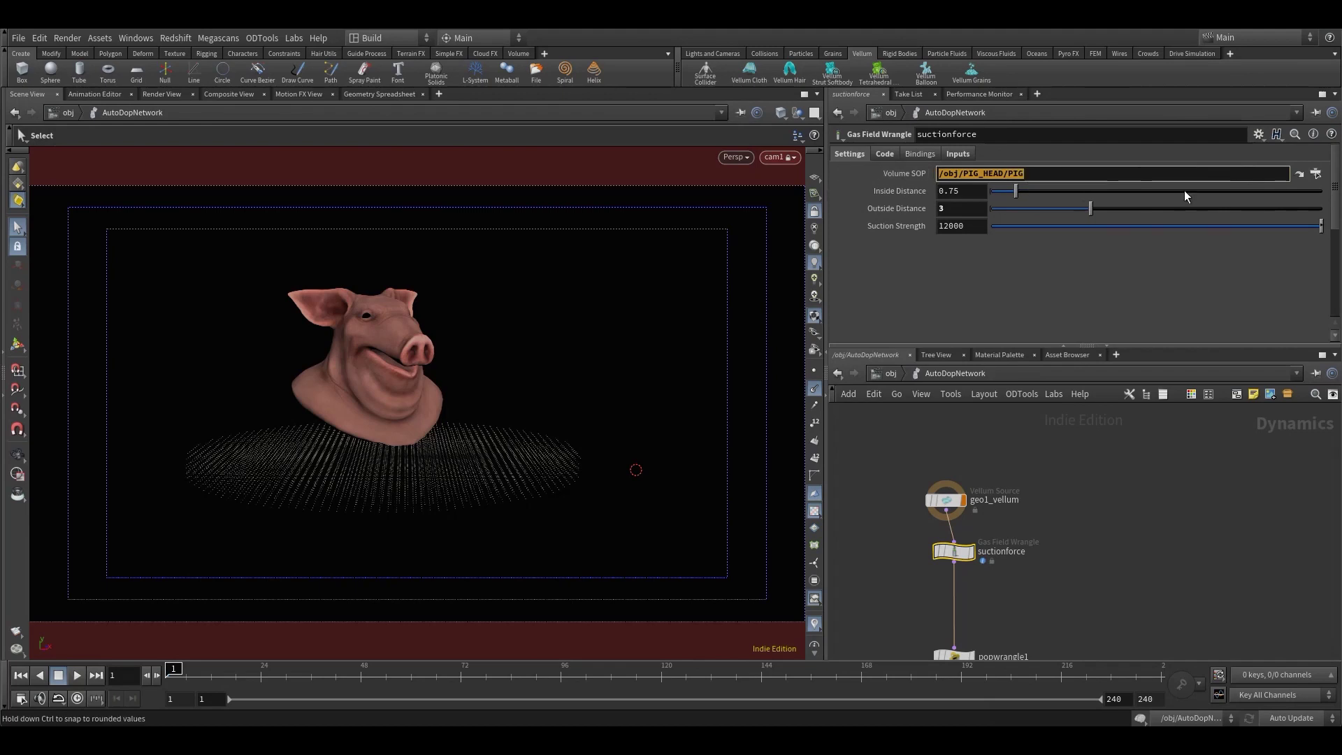
pyautogui.click(1316, 173)
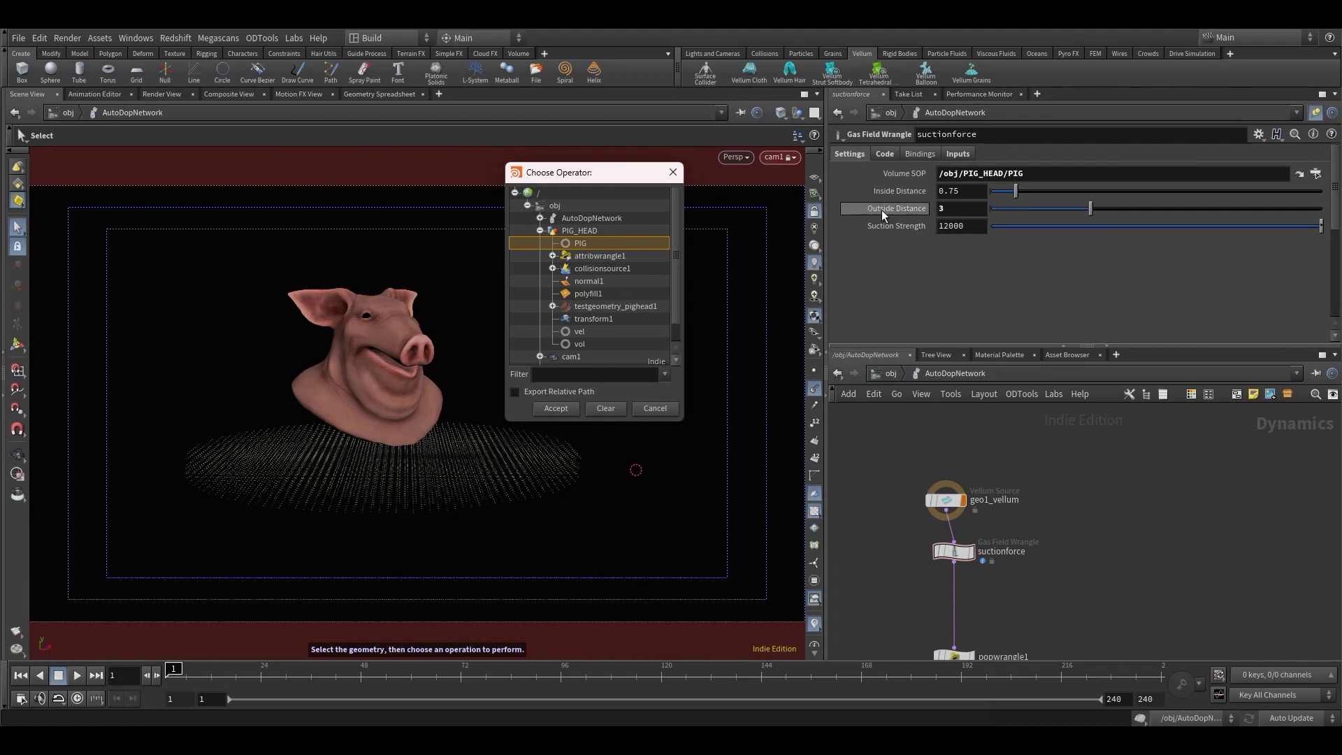
pyautogui.click(673, 178)
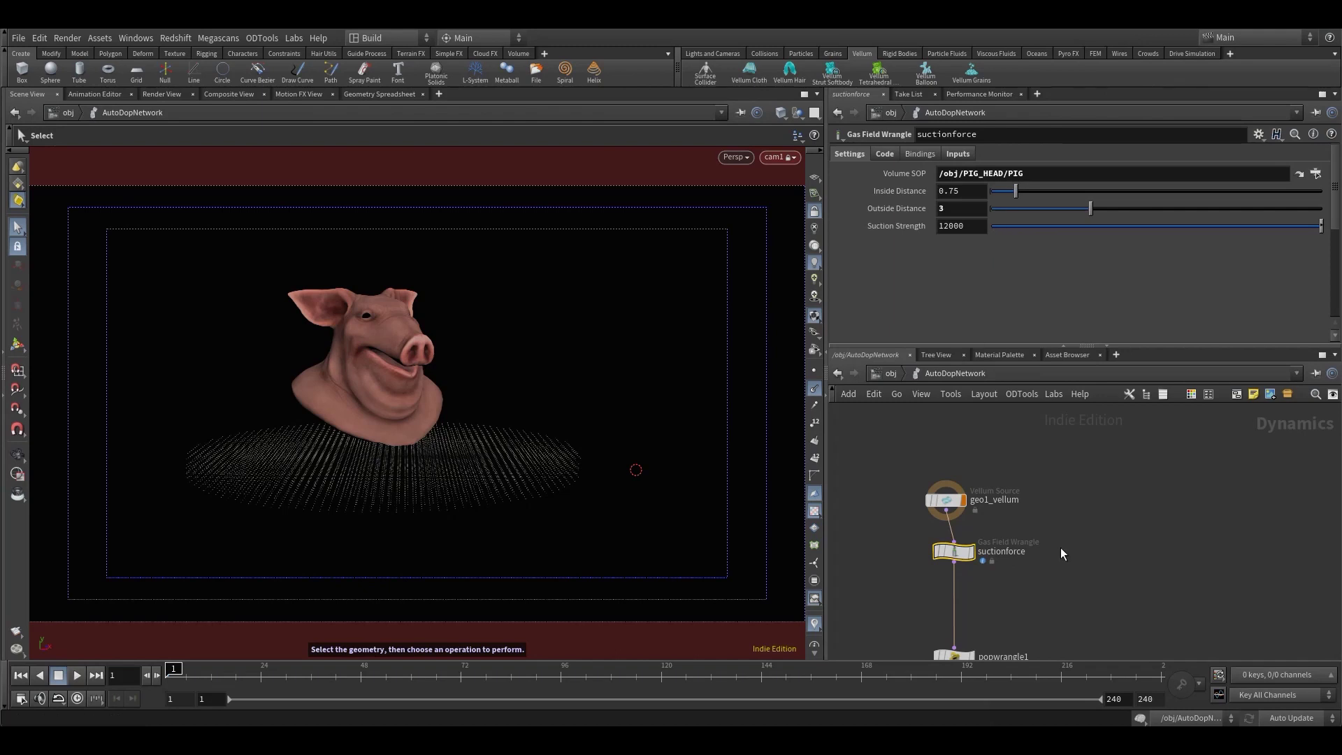
# - Select popwrangle1 and read through its VEX code and the settings beneath it, viewing the pig head from another angle
pyautogui.moveTo(1060, 547); pyautogui.dragTo(1029, 433, button='middle')
pyautogui.click(933, 545)
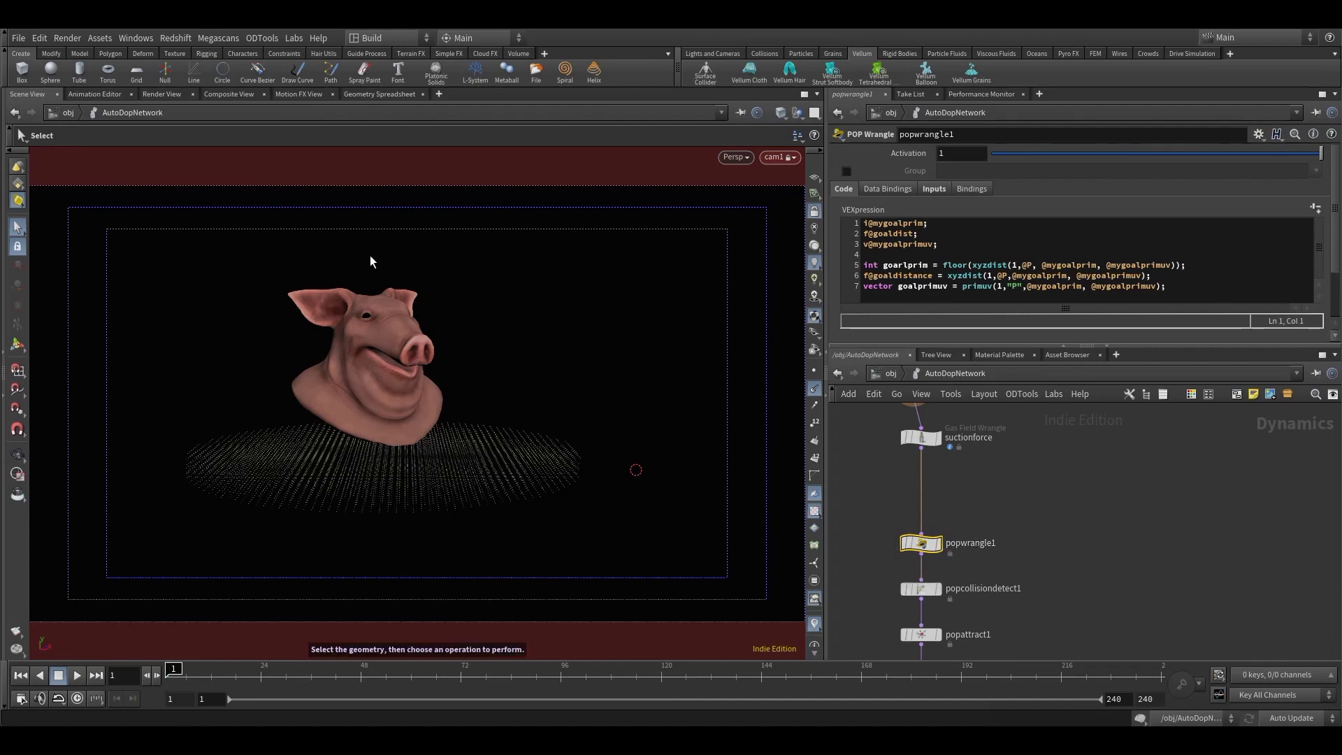
pyautogui.keyDown('alt'); pyautogui.moveTo(359, 350); pyautogui.dragTo(769, 343); pyautogui.keyUp('alt')
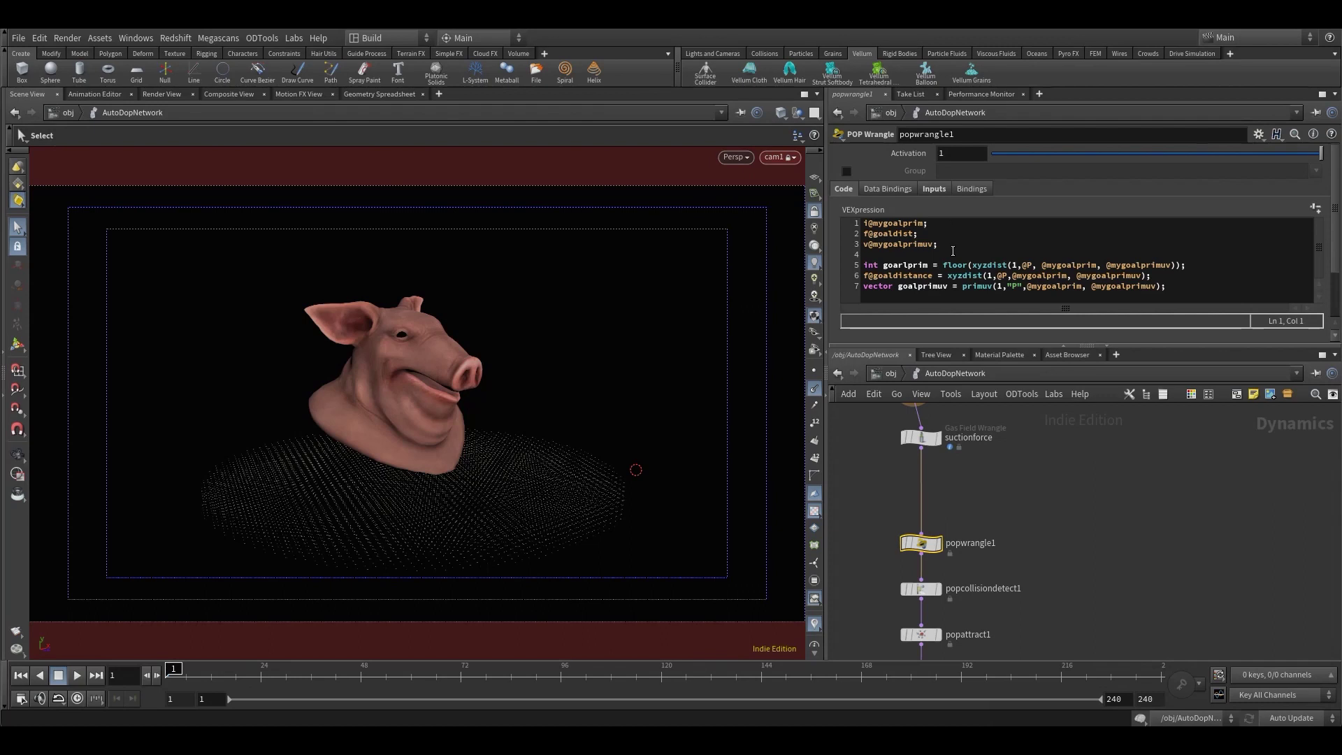
pyautogui.scroll(-2, 1335, 276)
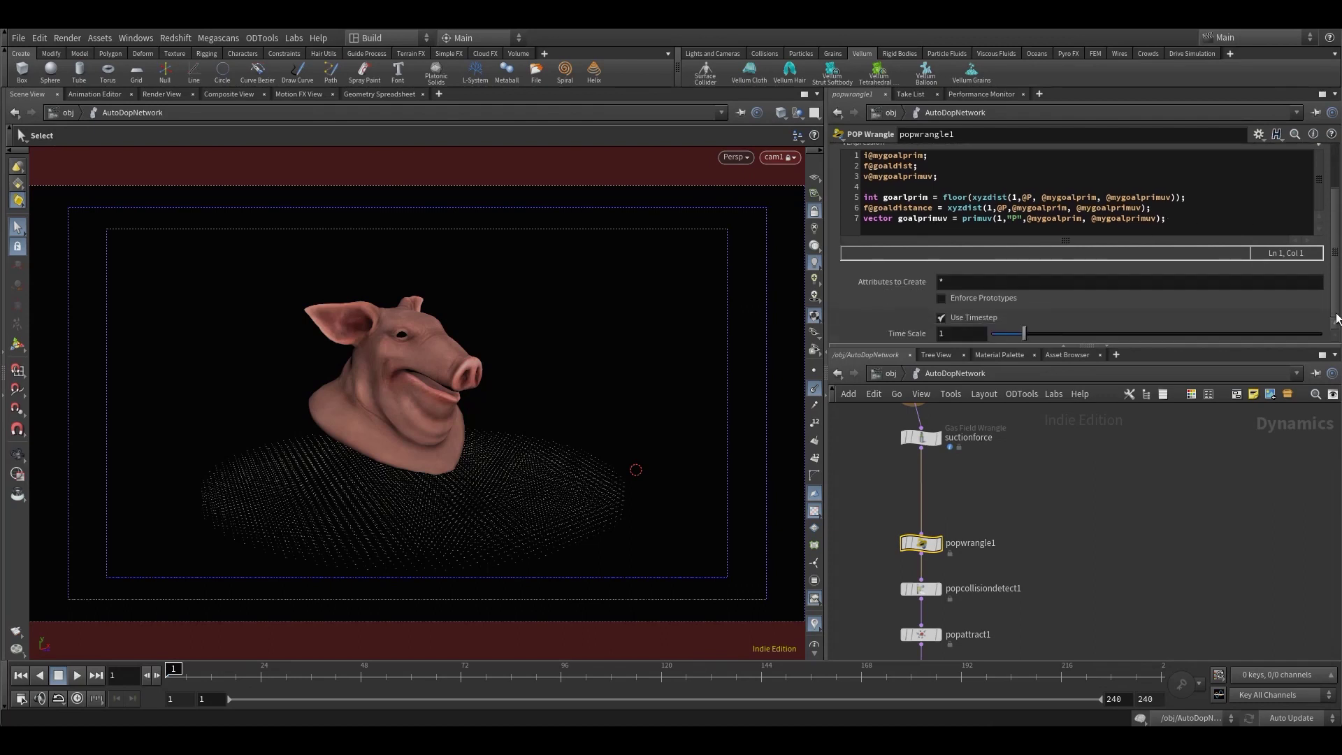
pyautogui.scroll(2, 1336, 262)
pyautogui.scroll(-2, 1216, 225)
pyautogui.scroll(2, 1290, 241)
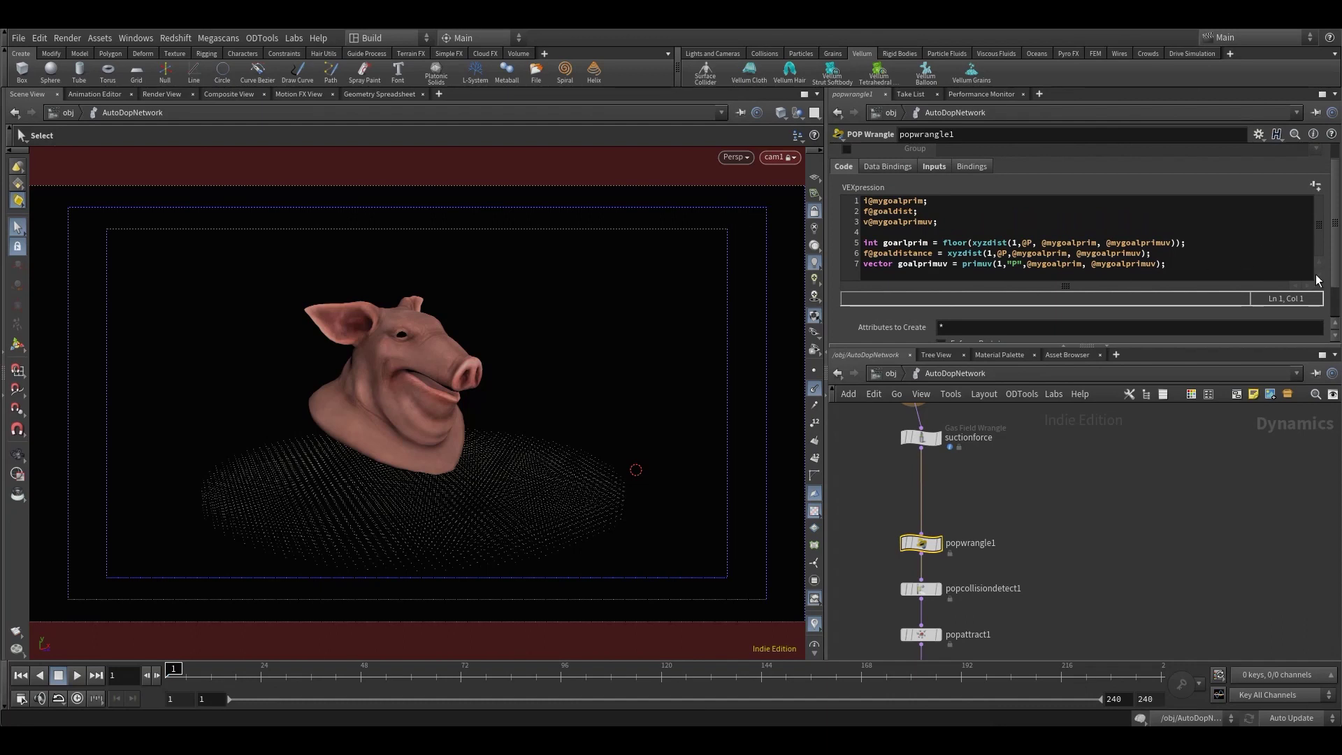
pyautogui.scroll(1, 1302, 255)
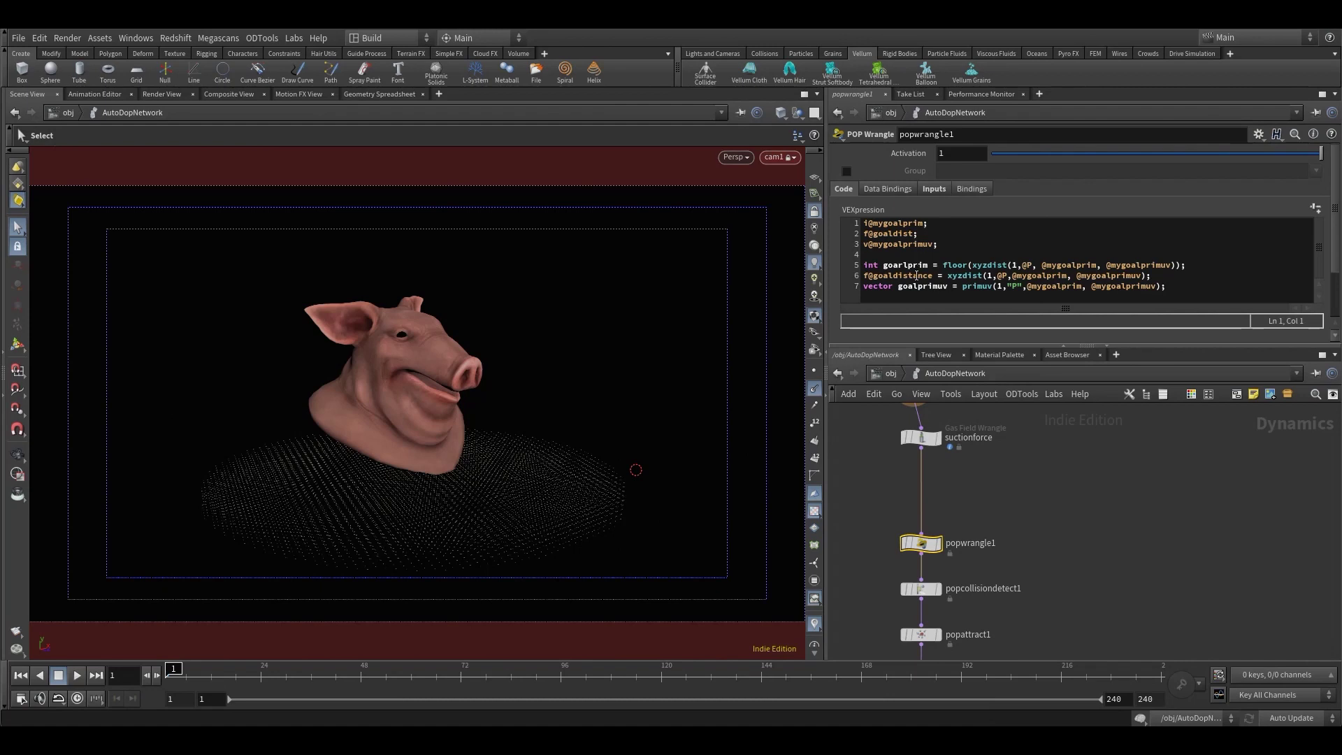
# - Correct the misspelled variable name on line 5 of popwrangle1's VEX code to goalprim
pyautogui.click(903, 264)
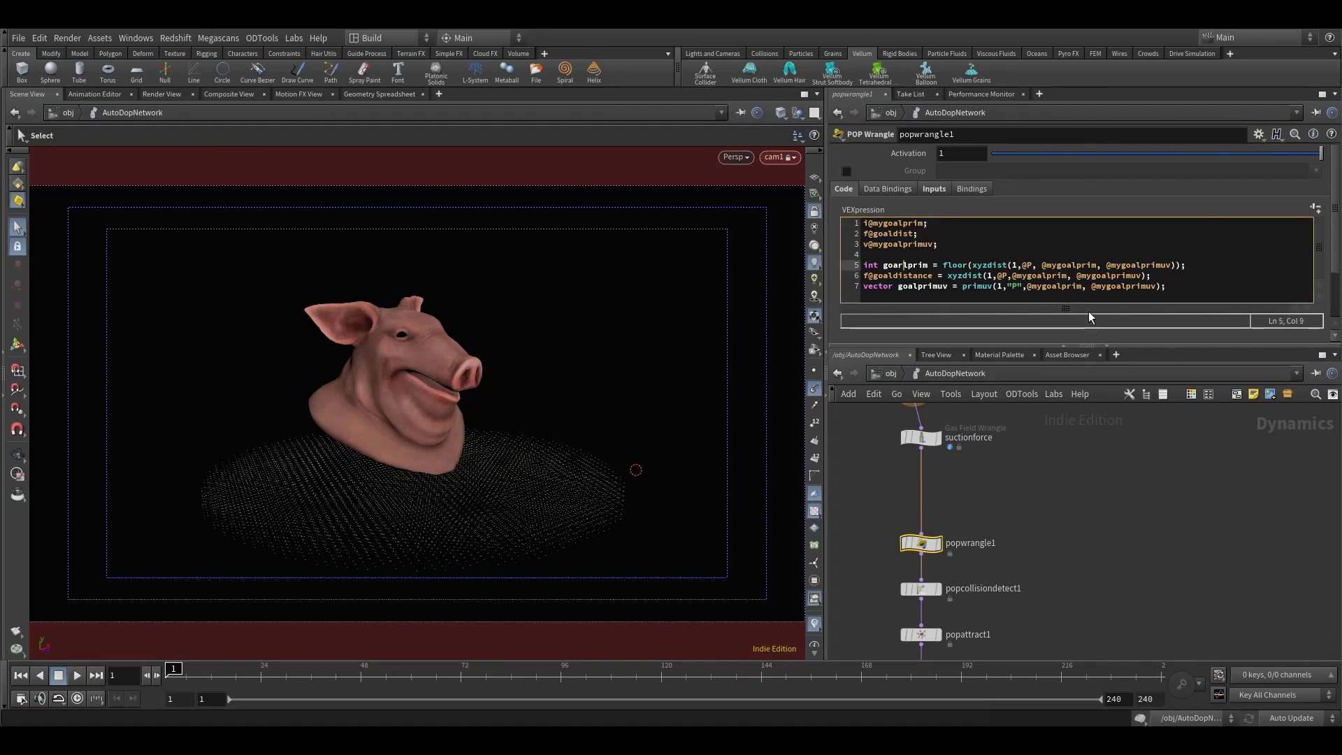
pyautogui.press('BackSpace')
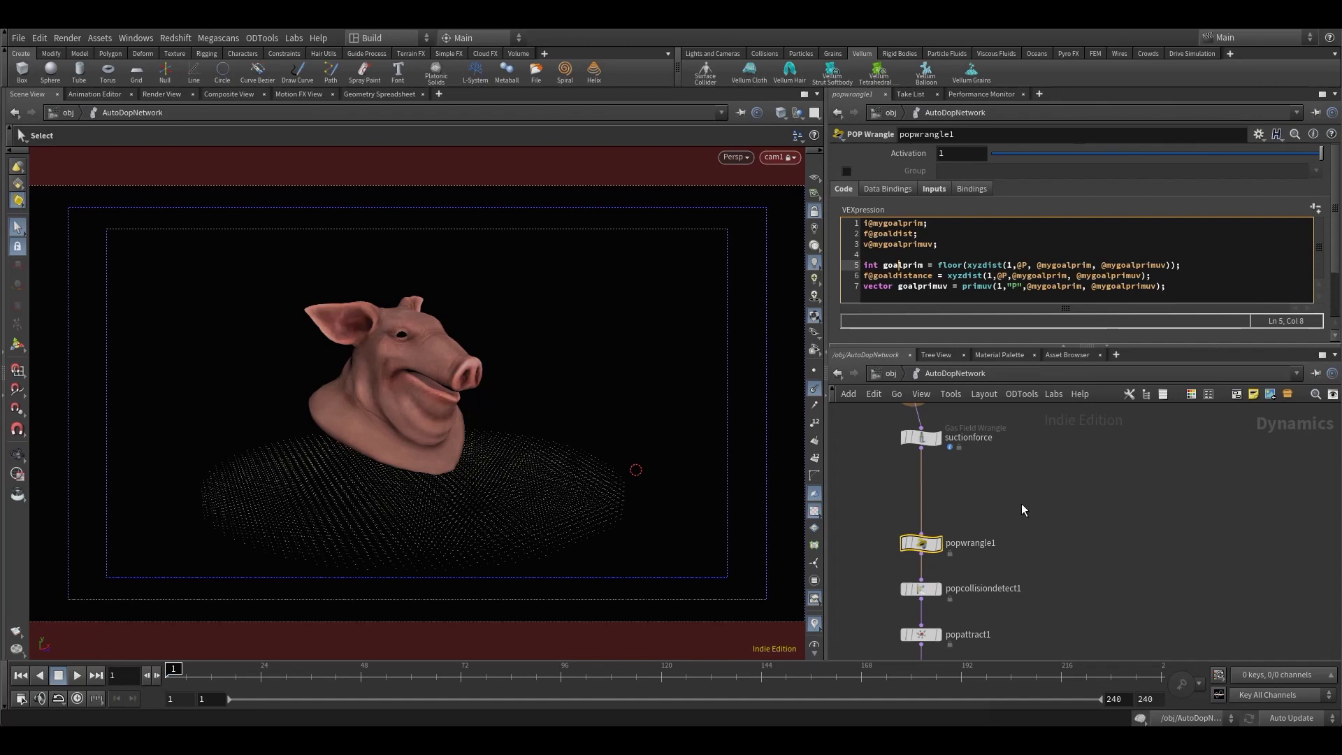
pyautogui.click(1060, 494)
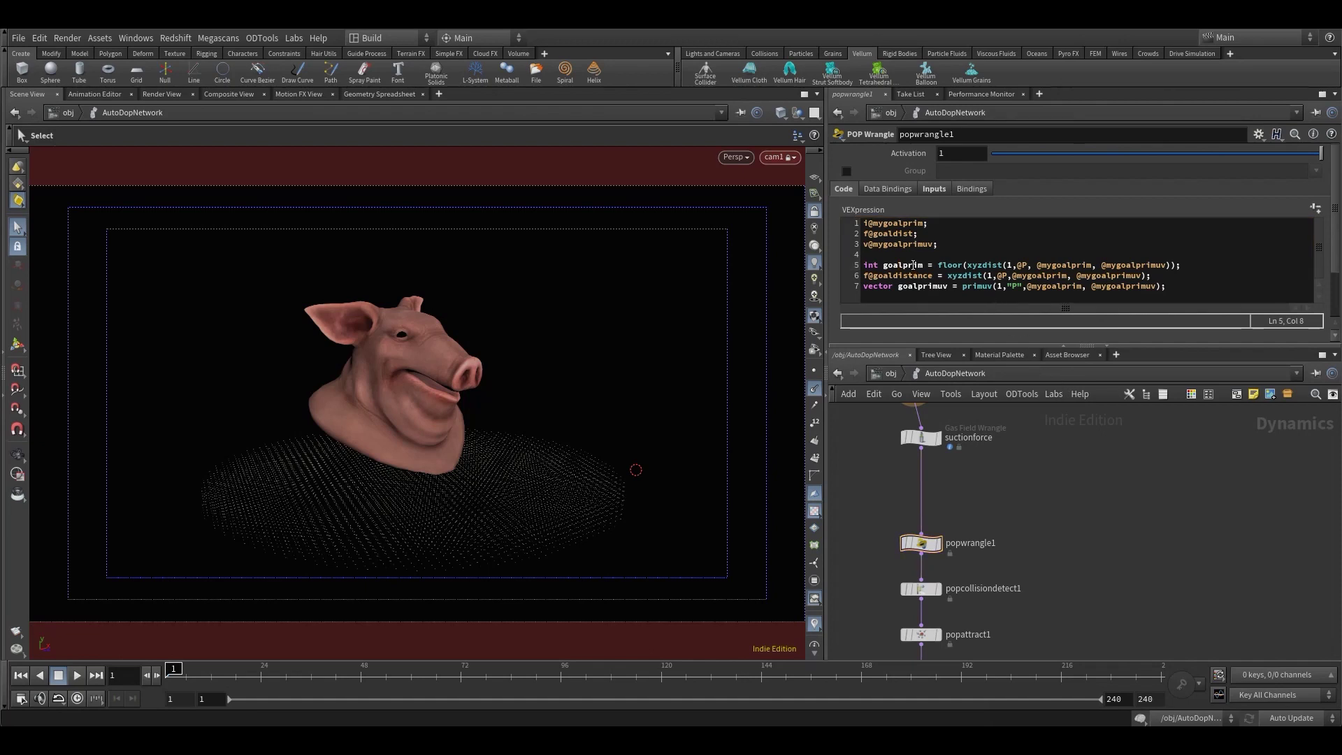
# - Read through the xyzdist expression on line 5 of popwrangle1's VEX code and the attribute settings beneath the code
pyautogui.moveTo(937, 265); pyautogui.dragTo(957, 264)
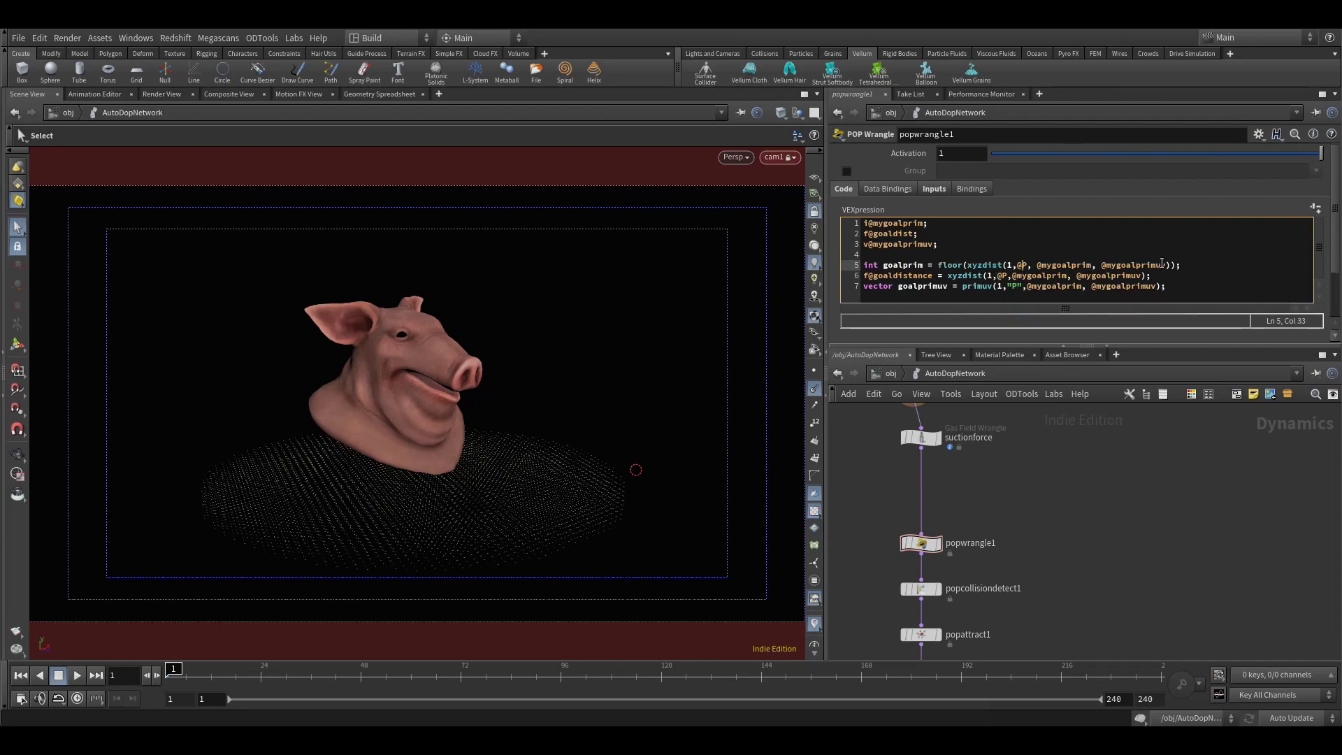
pyautogui.scroll(-2, 1318, 266)
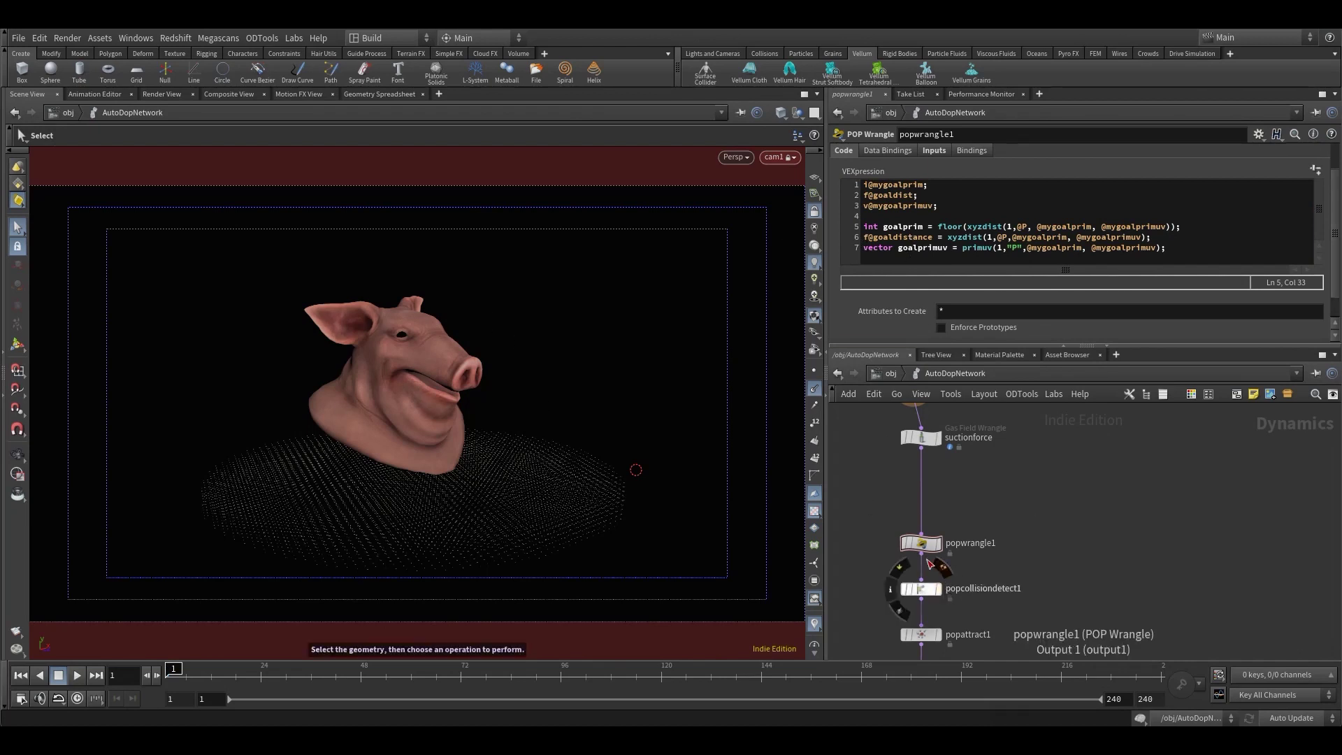
pyautogui.moveTo(976, 570); pyautogui.dragTo(1112, 540, button='middle')
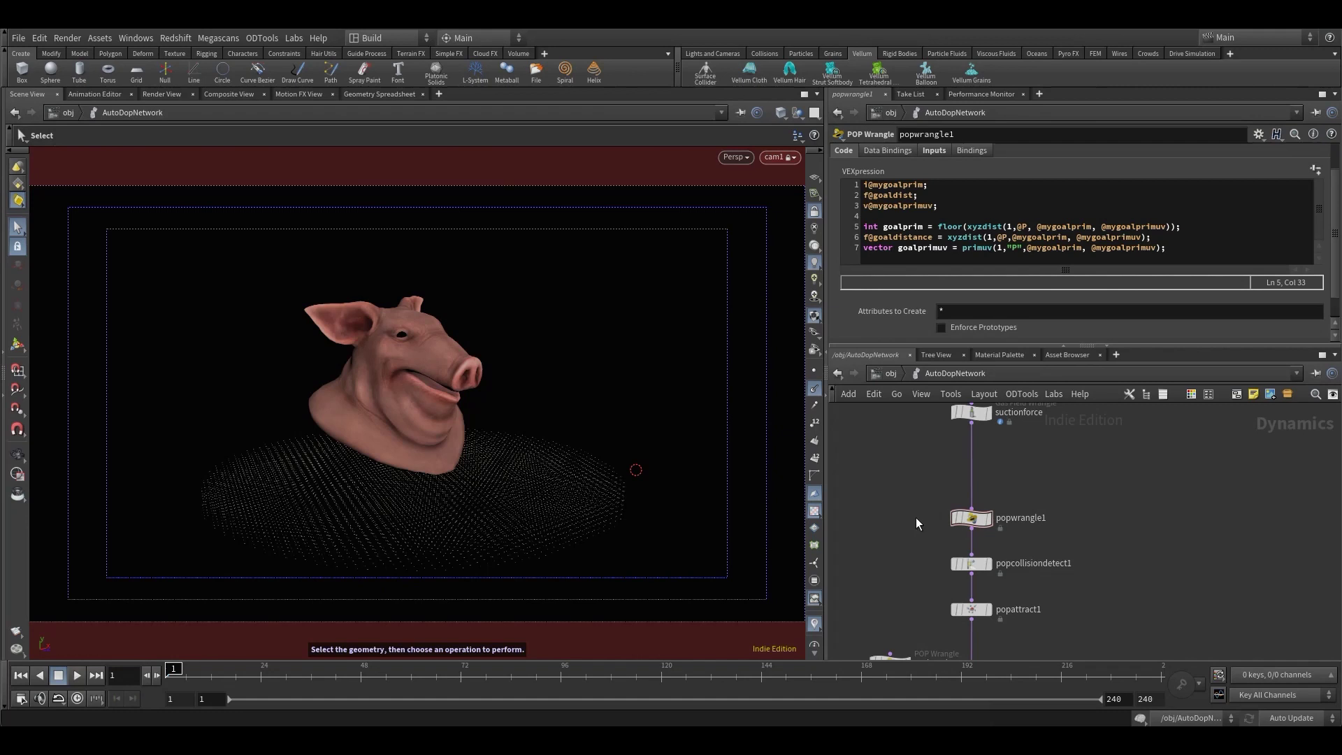
# - Select popcollisiondetect1 and review its Collision and Behavior settings, comparing it with the nodes above it in the chain
pyautogui.moveTo(984, 573)
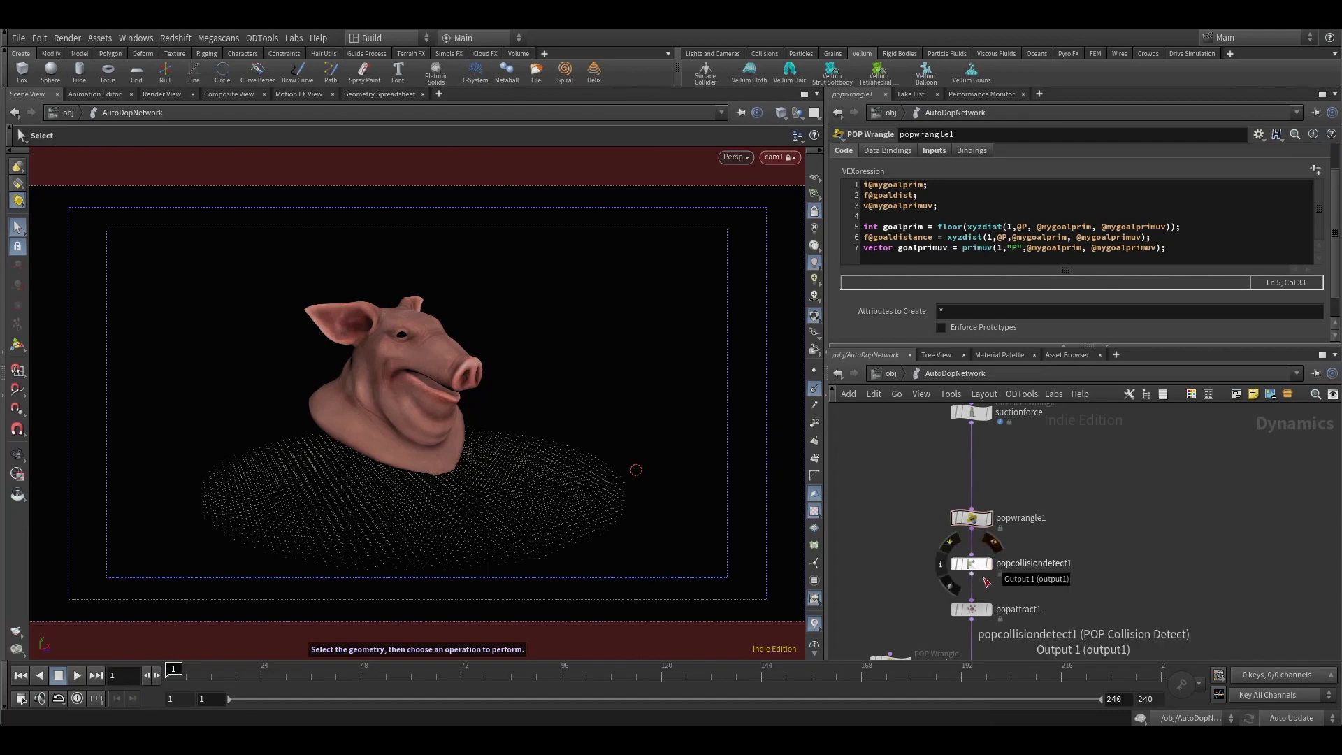
pyautogui.click(973, 564)
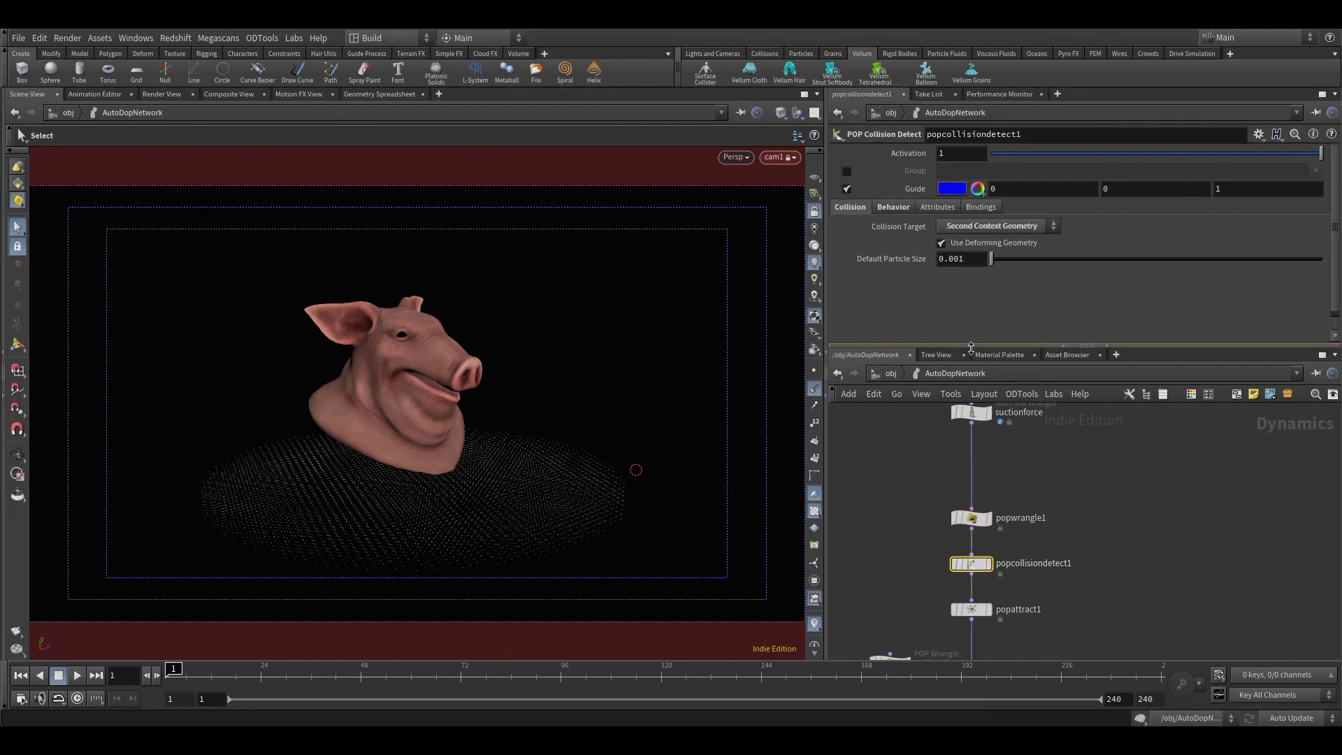
pyautogui.click(900, 207)
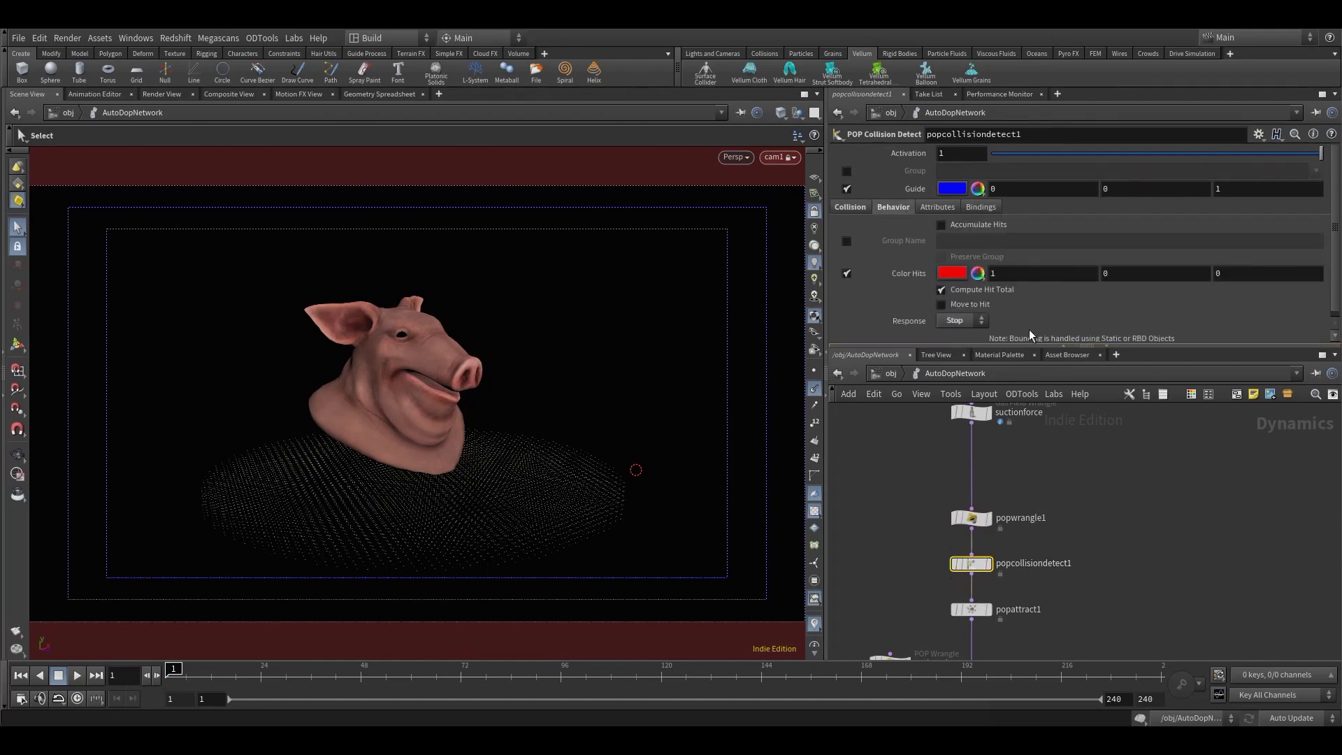
pyautogui.click(850, 207)
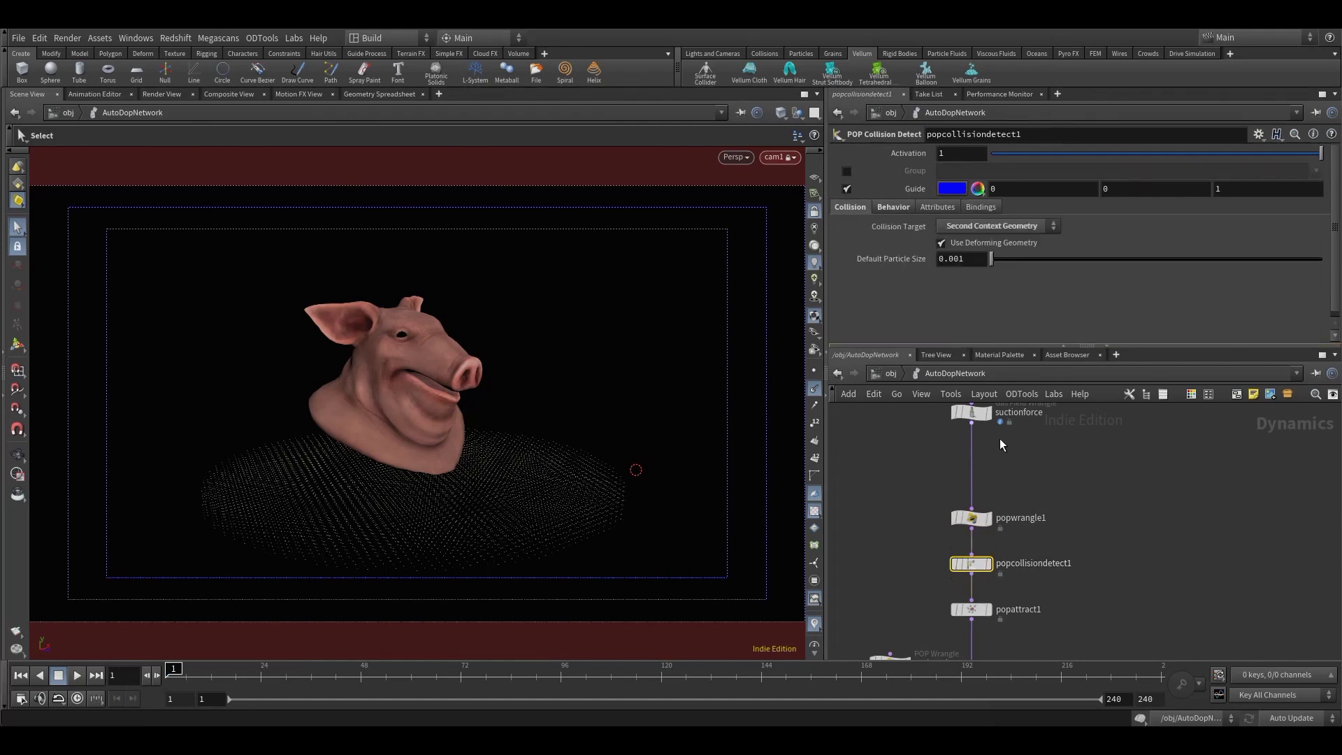
pyautogui.moveTo(1000, 447); pyautogui.dragTo(982, 553, button='middle')
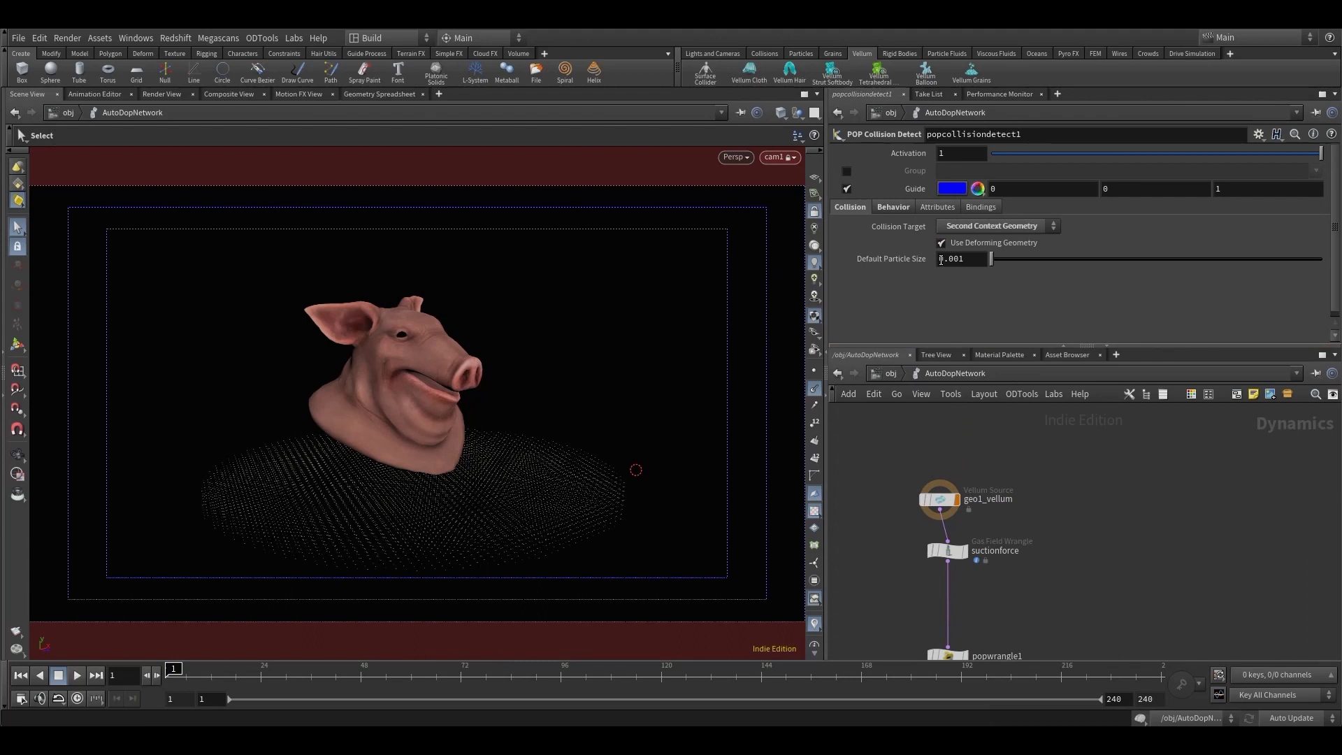
pyautogui.moveTo(1031, 451); pyautogui.dragTo(1046, 345, button='middle')
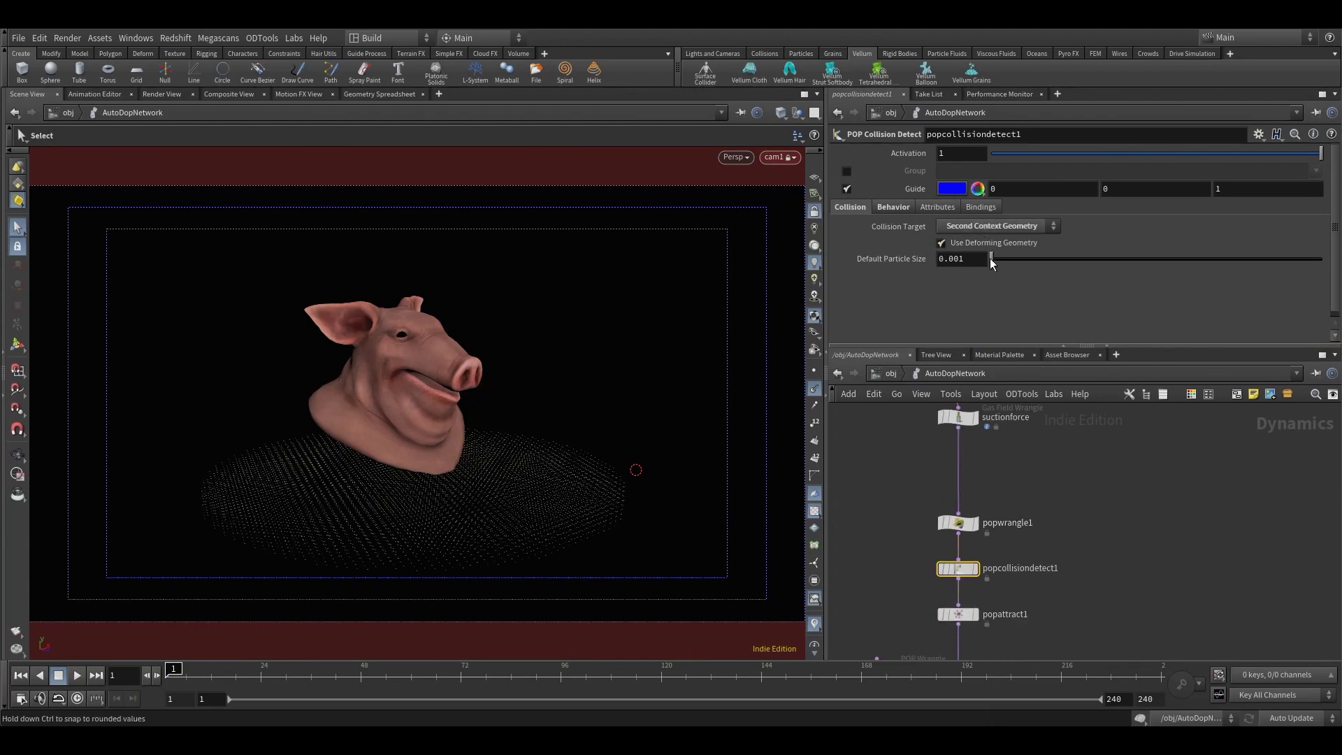
# - Set popcollisiondetect1's collision target to SOP with the path /obj/PIG_HEAD/PIG, briefly running the simulation and returning to frame 1
pyautogui.click(993, 226)
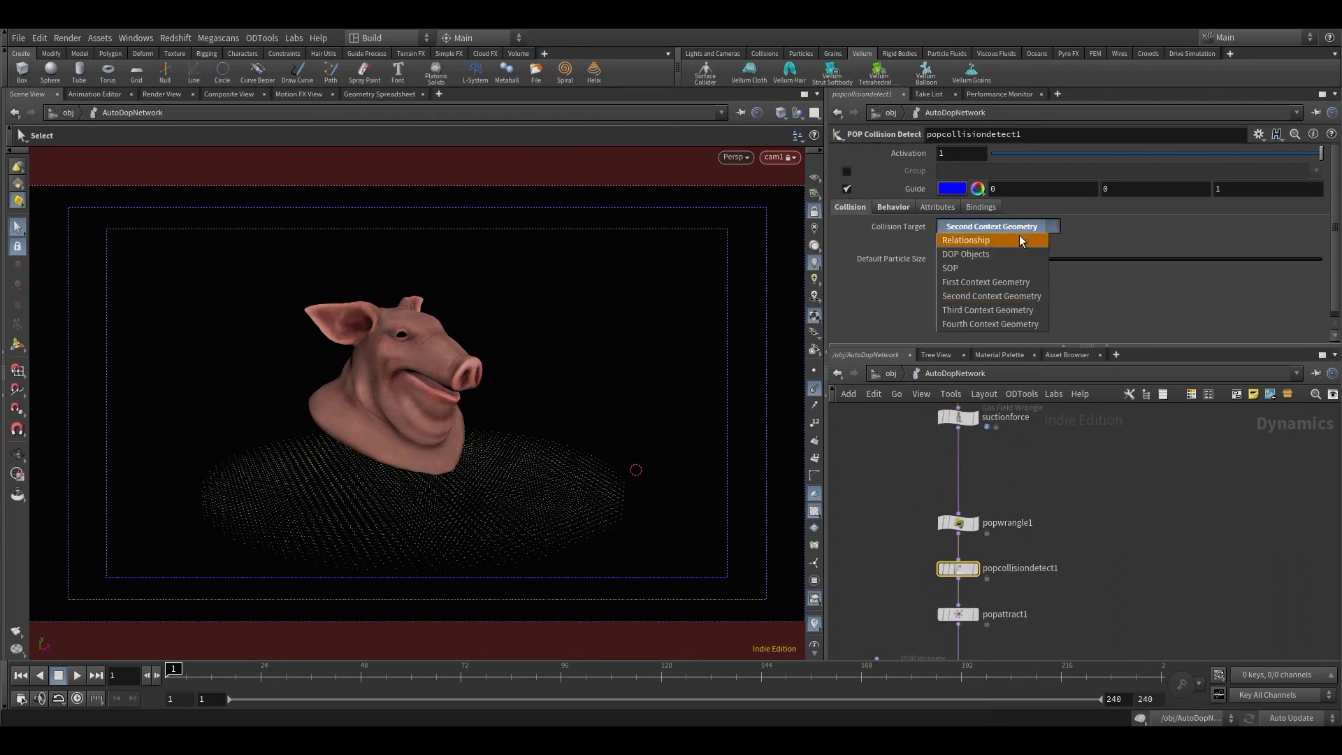
pyautogui.click(1001, 269)
pyautogui.click(1316, 244)
pyautogui.doubleClick(1248, 304)
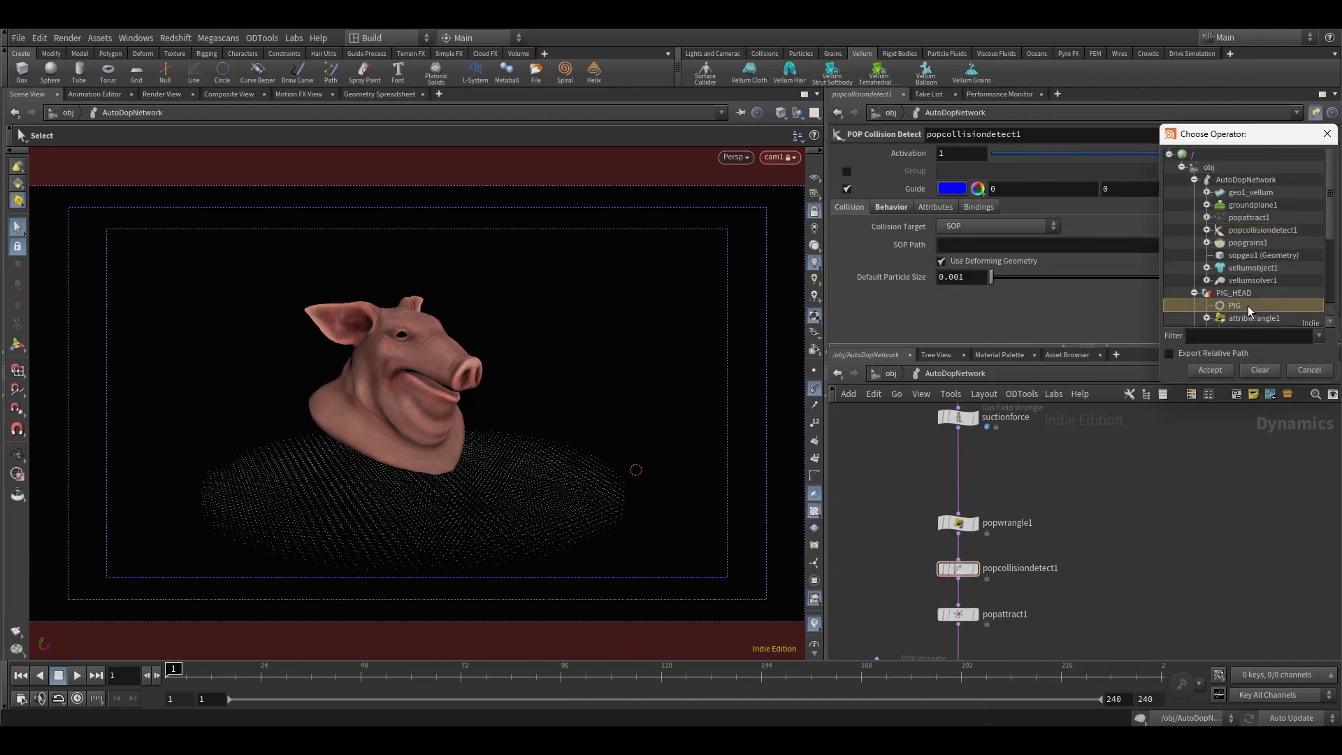
pyautogui.click(77, 675)
pyautogui.click(20, 675)
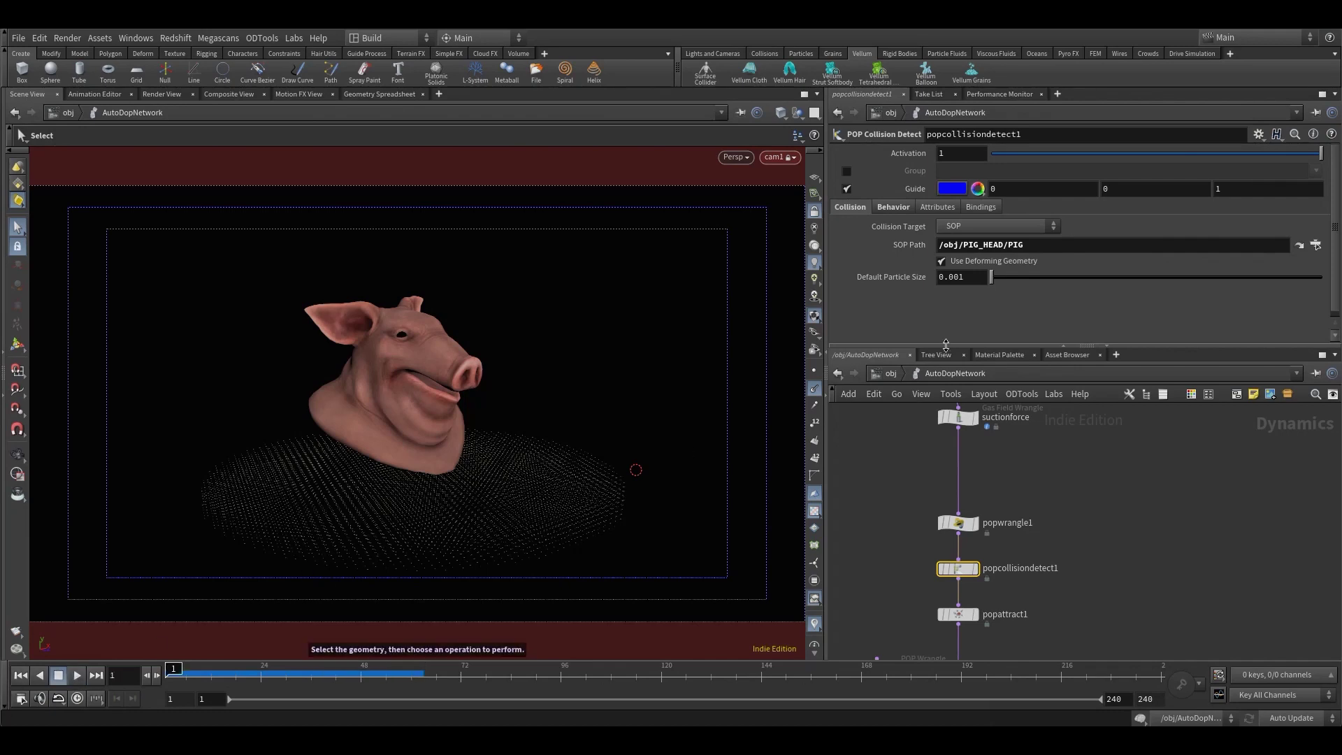
# - Display the DOP network's output node and hide the PIG_HEAD object at object level
pyautogui.scroll(-10, 1126, 563)
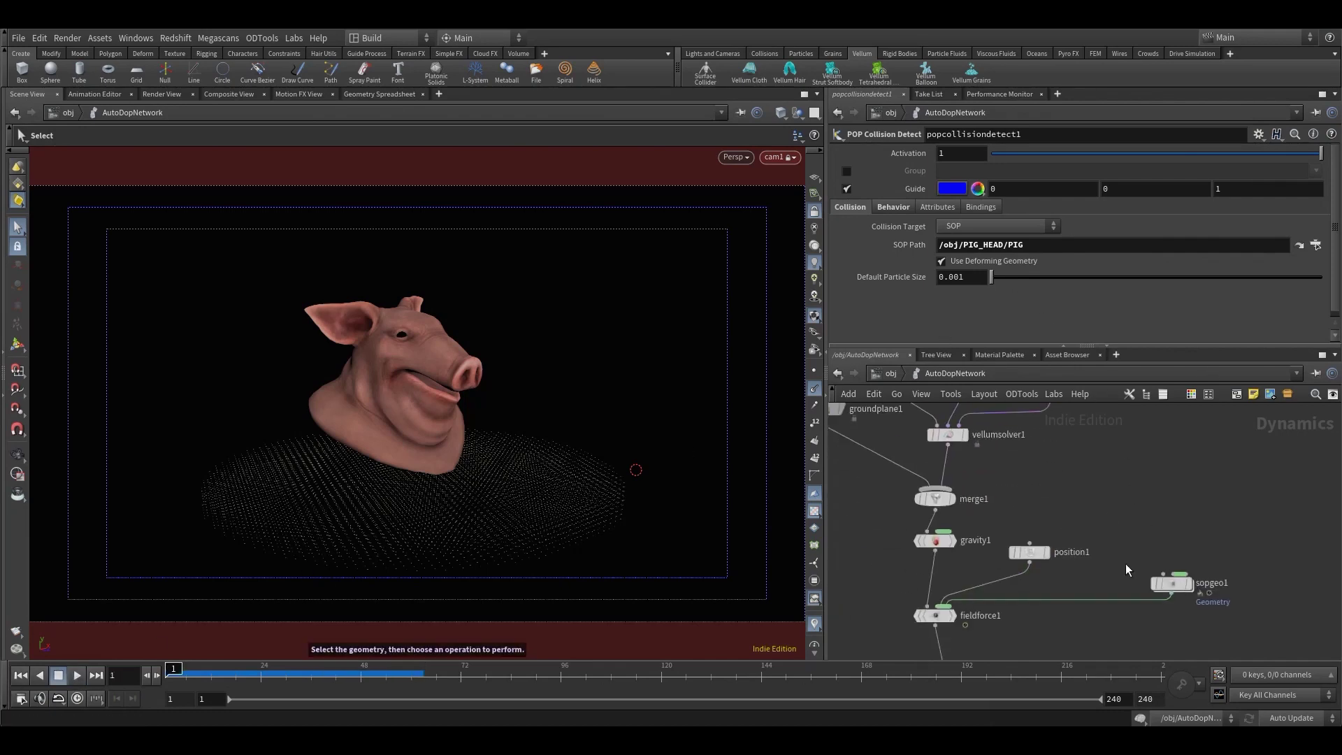
pyautogui.click(954, 546)
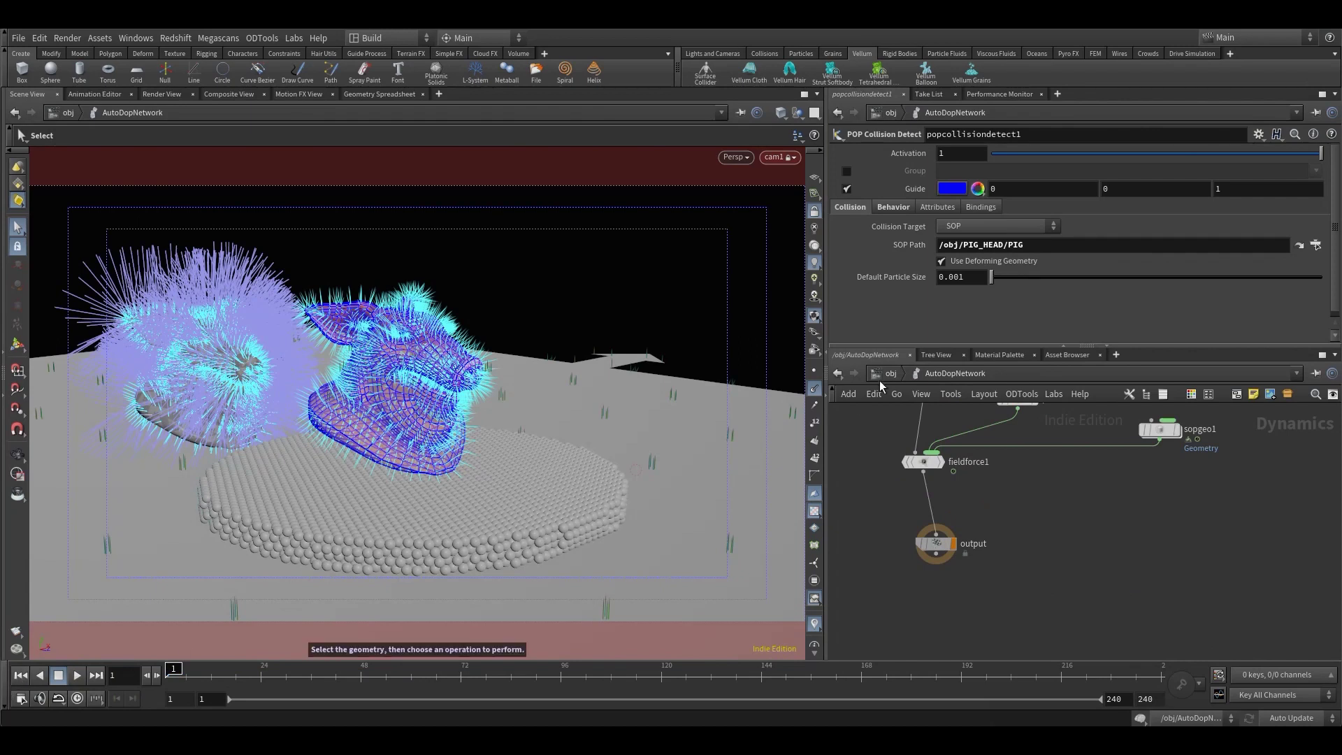
pyautogui.press('u')
pyautogui.click(917, 521)
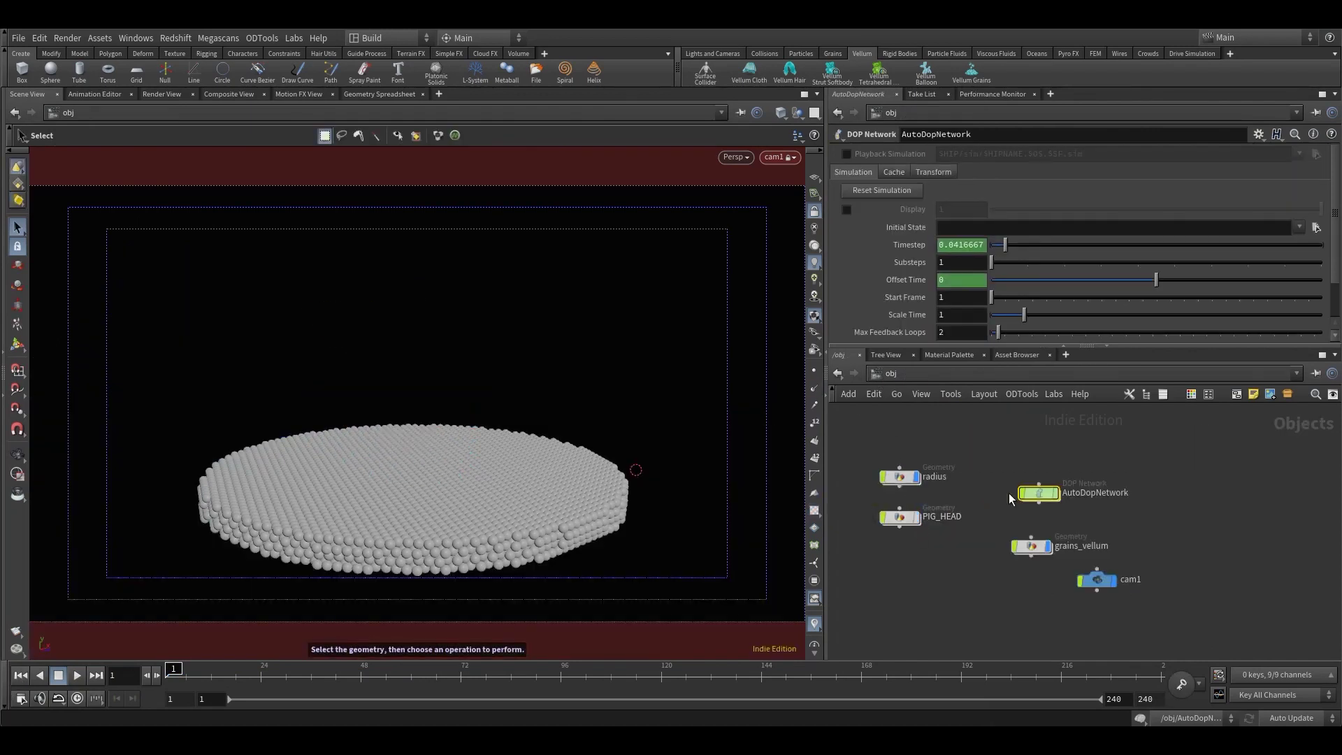
# - Re-enter AutoDopNetwork, show popcollisiondetect1's Behavior settings and play the simulation from the first frame to watch the collision hits
pyautogui.doubleClick(1050, 492)
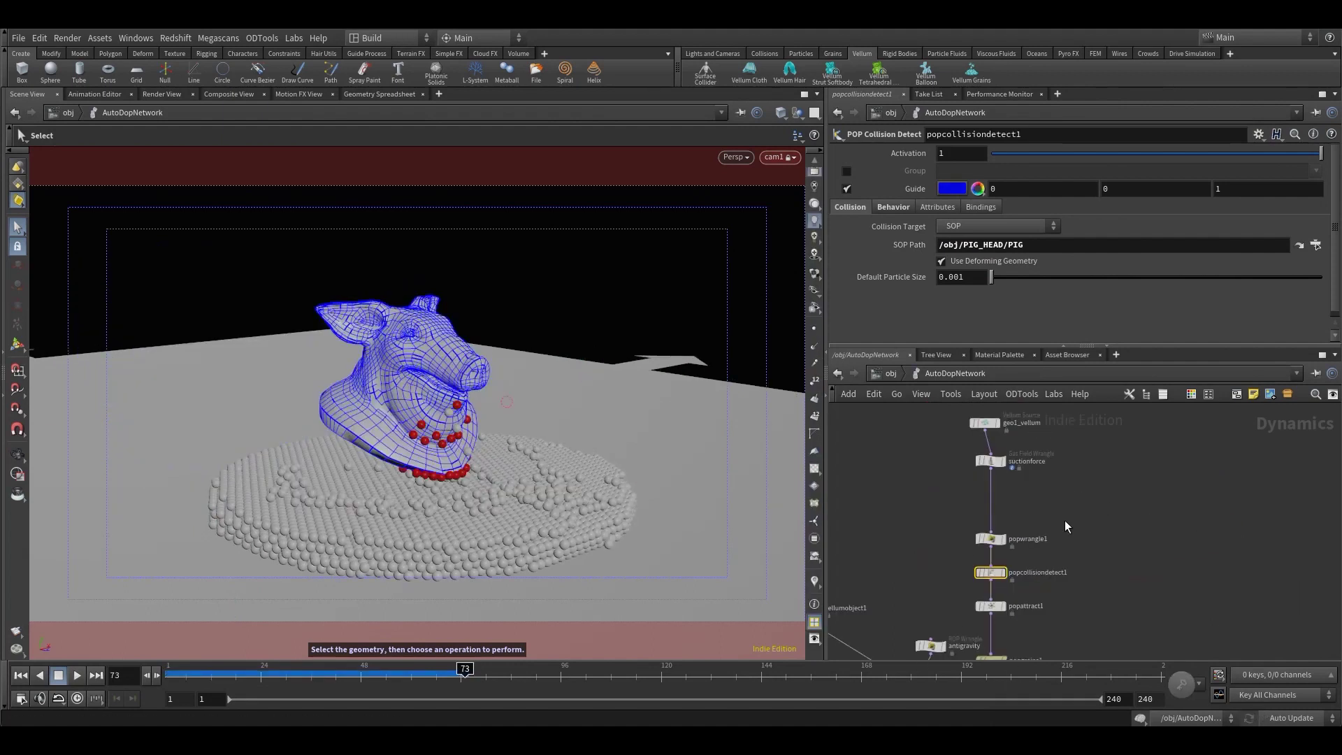
pyautogui.click(894, 207)
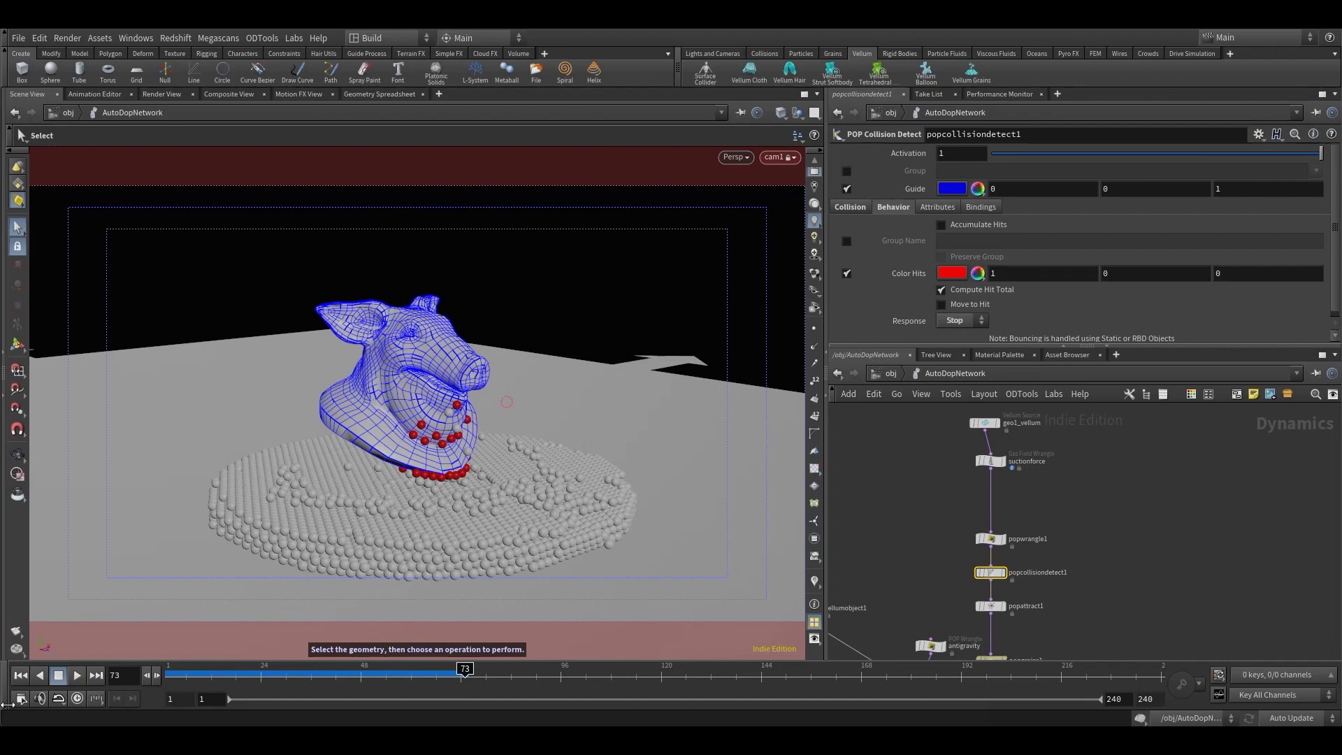
pyautogui.click(19, 676)
pyautogui.click(77, 675)
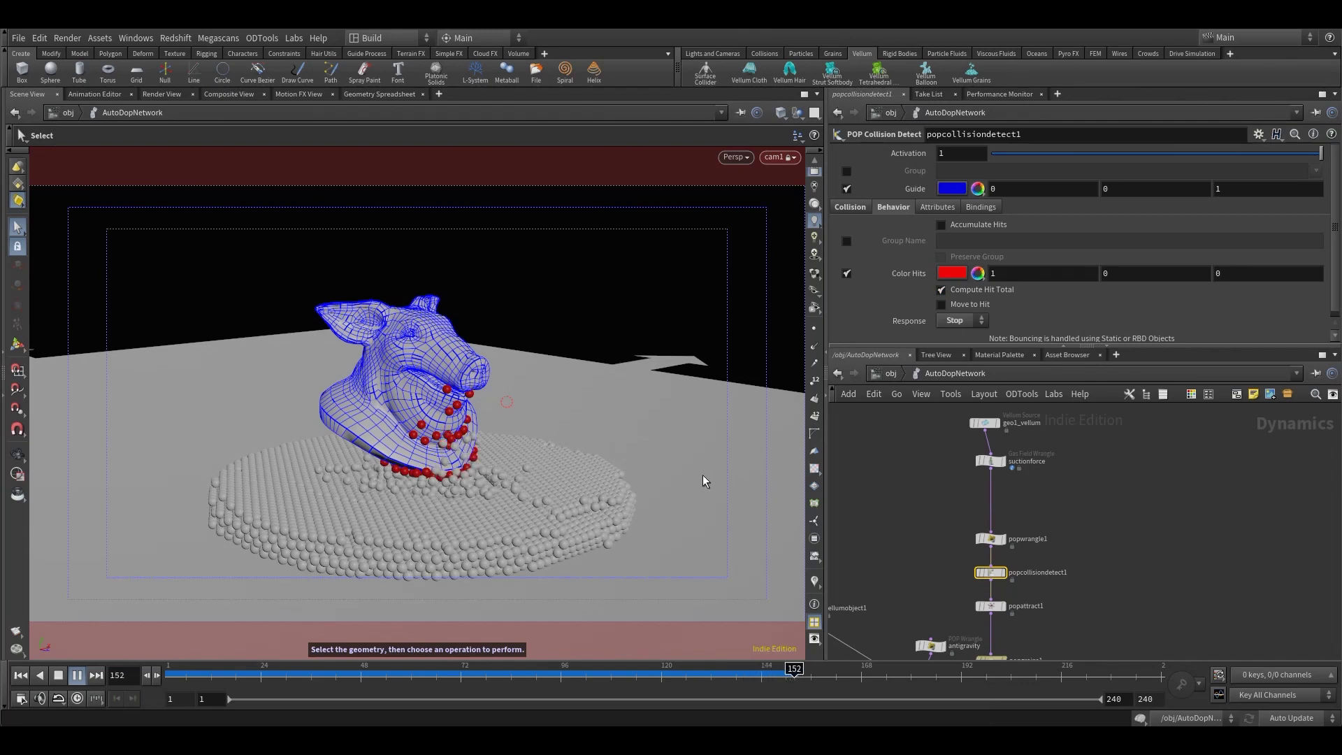
# - Select popattract1, enlarge its parameter area and review its goal settings, VEXpression code and the available VEXpression presets
pyautogui.click(990, 606)
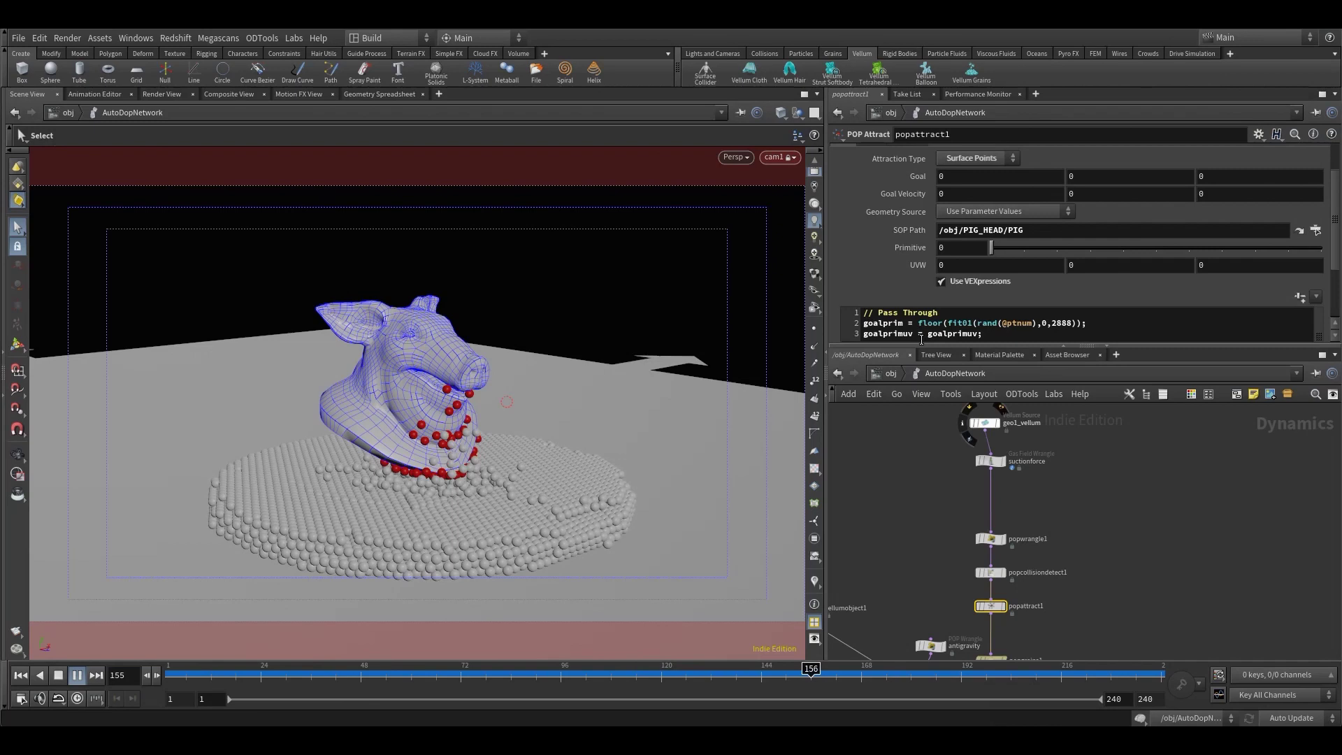
pyautogui.moveTo(928, 345); pyautogui.dragTo(948, 430)
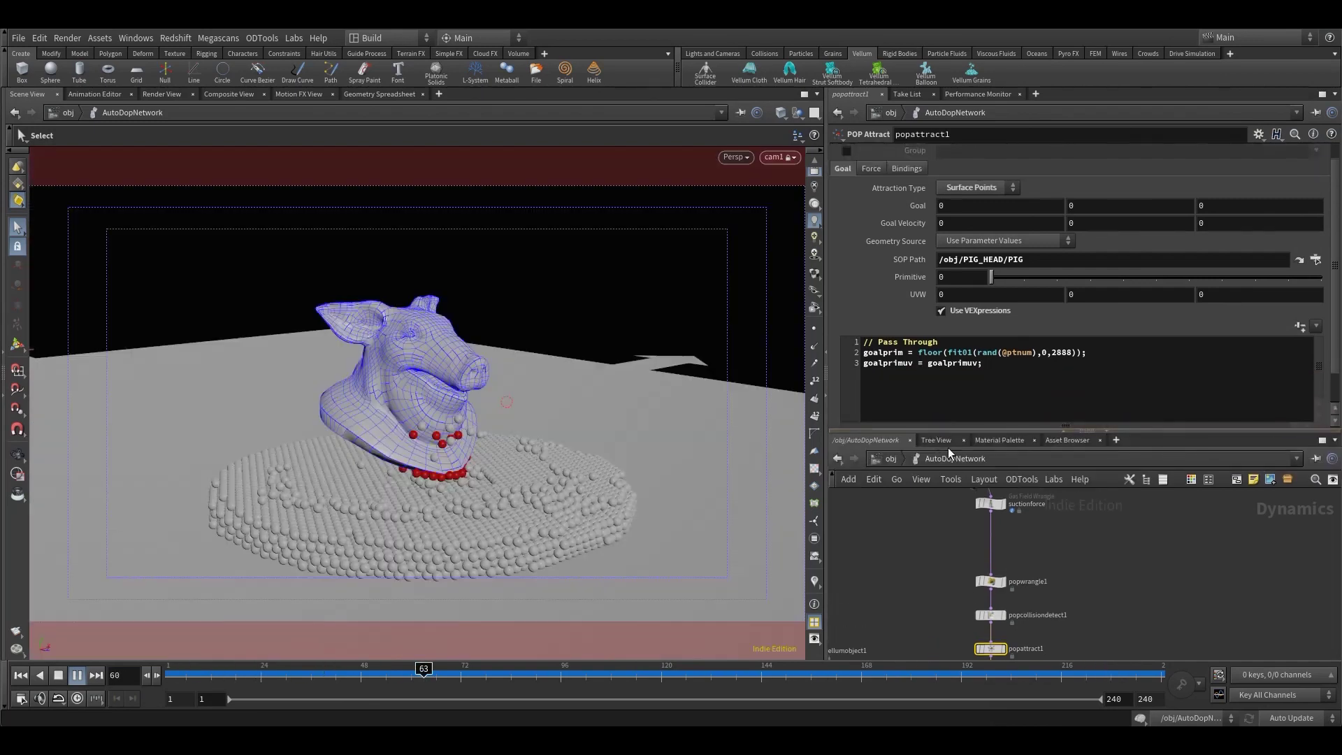
pyautogui.moveTo(1075, 613); pyautogui.dragTo(1066, 448, button='middle')
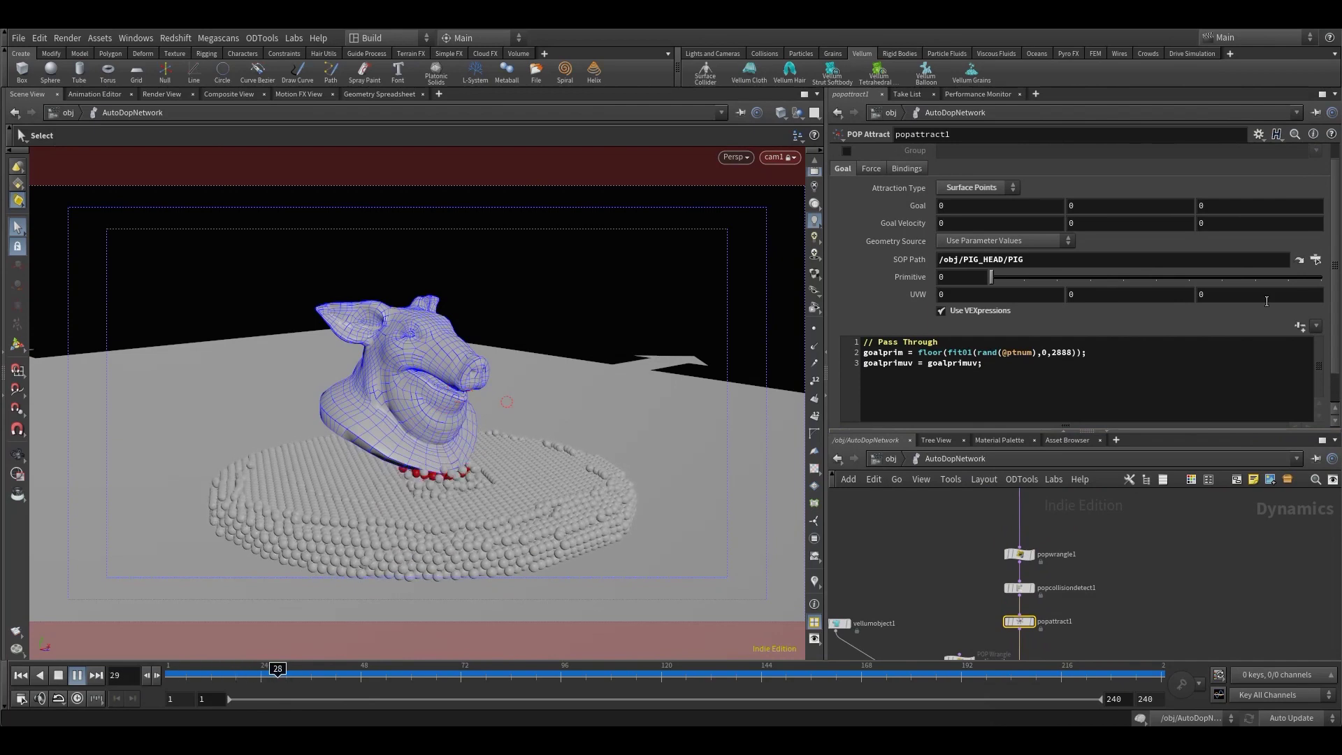
pyautogui.click(1317, 327)
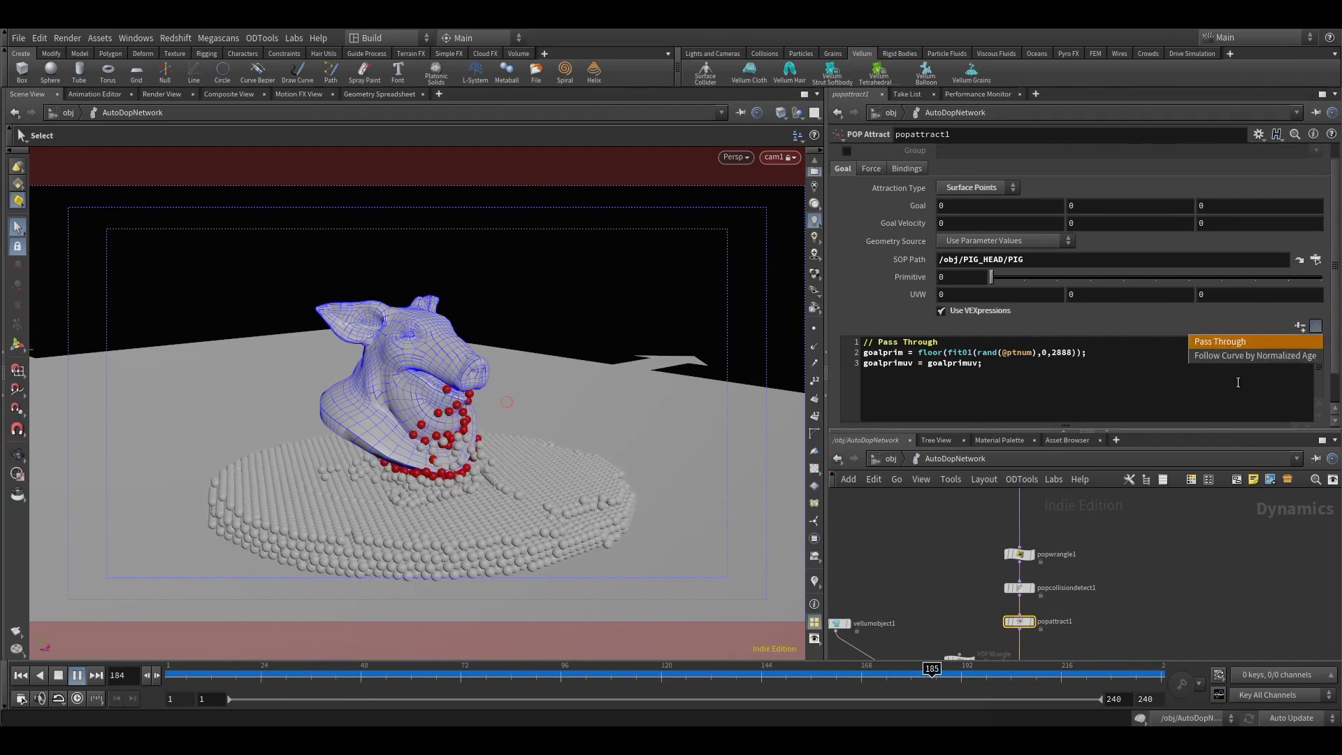
pyautogui.click(984, 383)
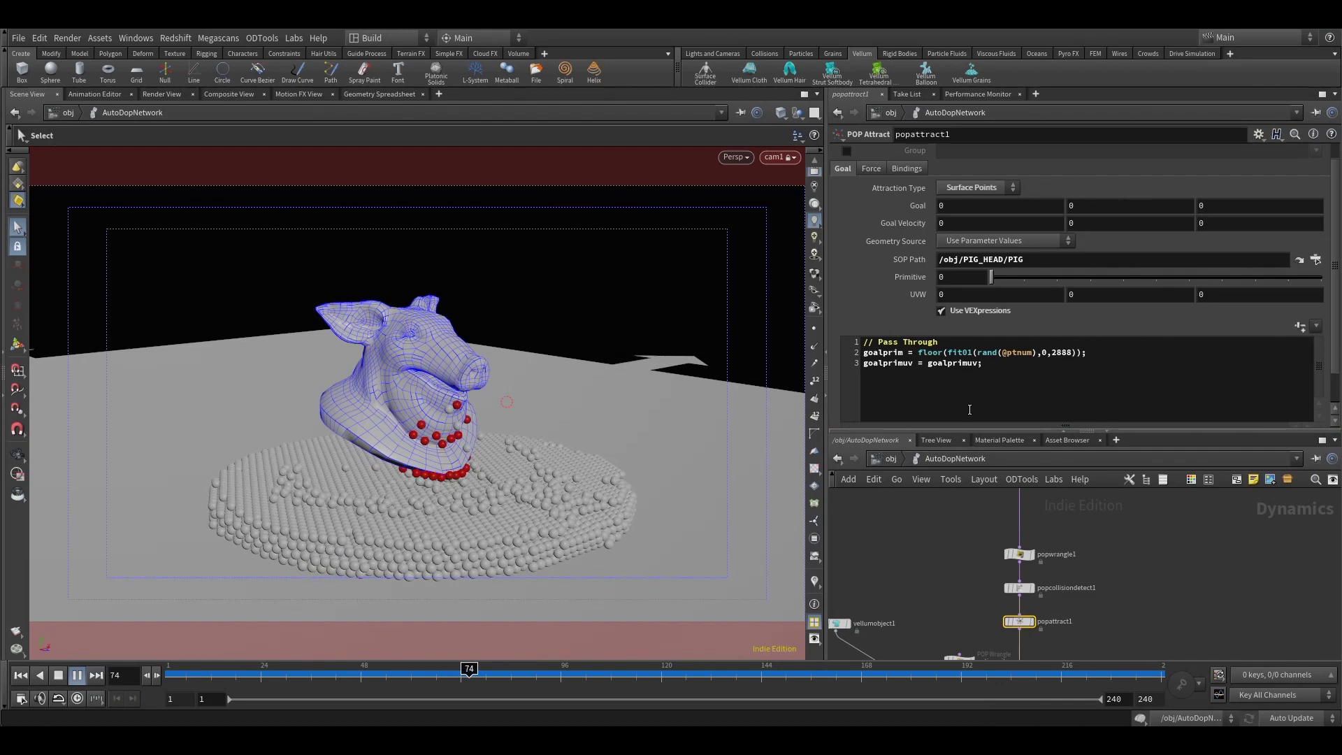
# - Copy and clear popattract1's VEXpression code, replacing it with the default Pass Through preset
pyautogui.hotkey('ctrl', 'a')
pyautogui.hotkey('ctrl', 'c')
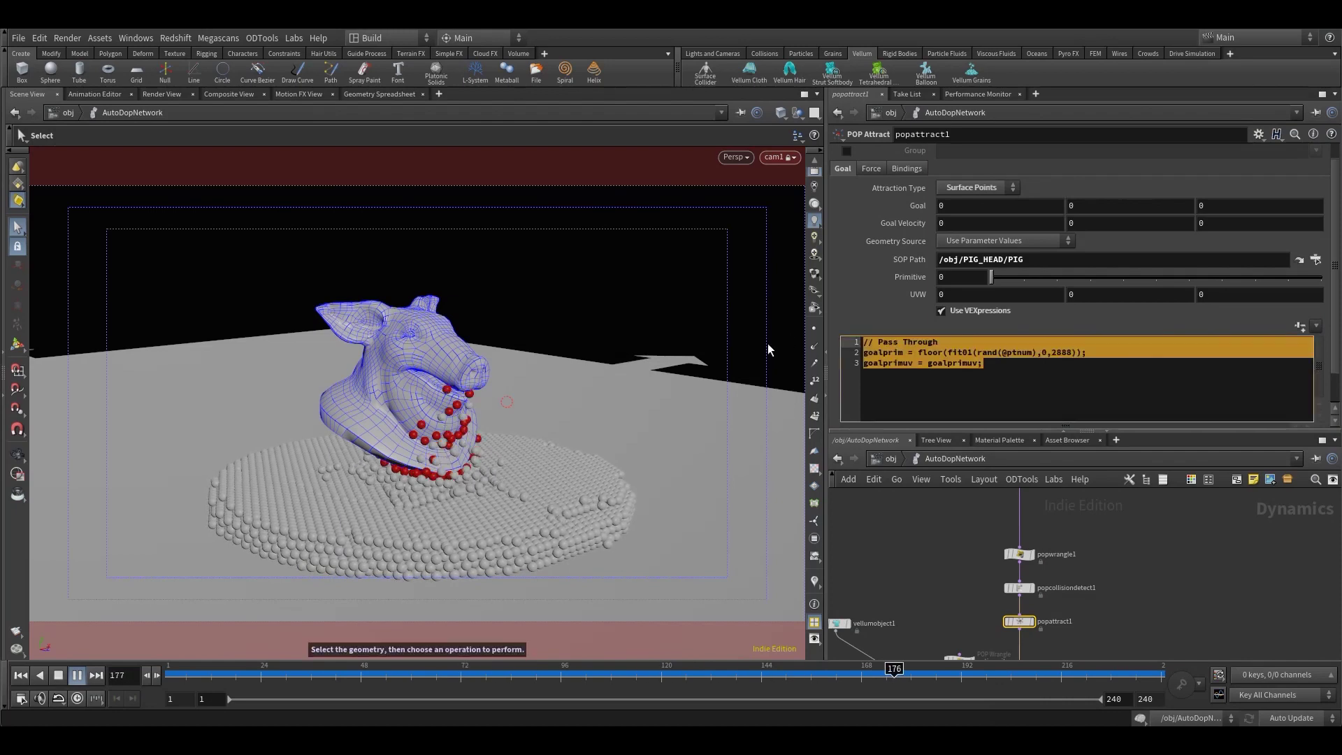
pyautogui.press('Delete')
pyautogui.click(1301, 326)
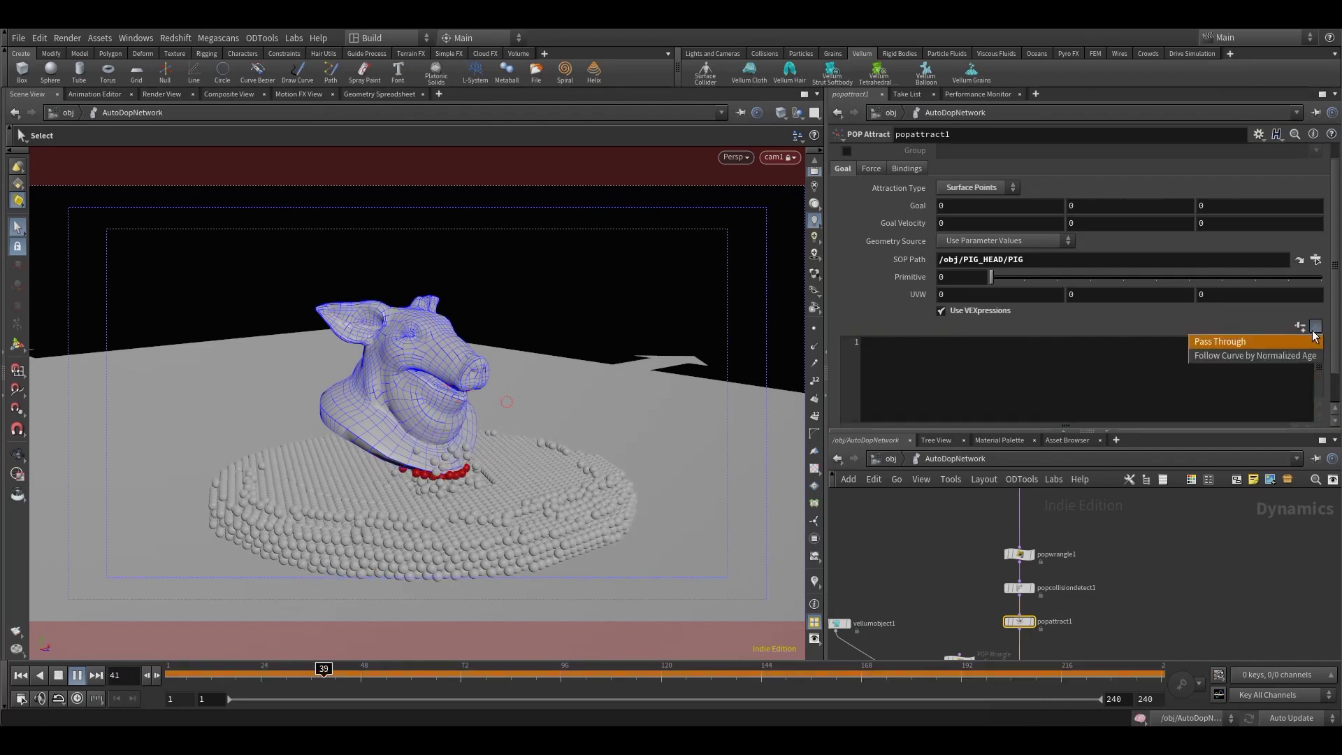
pyautogui.click(1222, 345)
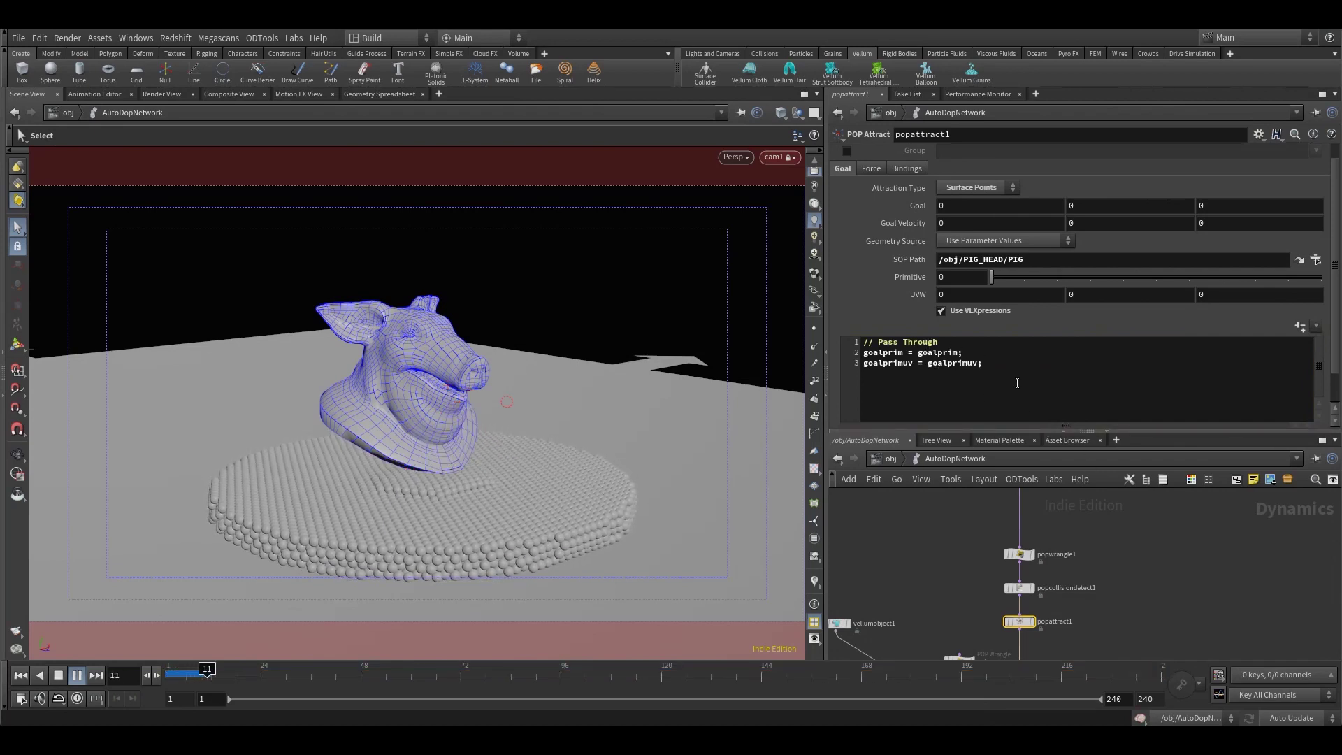
pyautogui.click(845, 349)
pyautogui.hotkey('ctrl', 'a')
pyautogui.hotkey('ctrl', 'v')
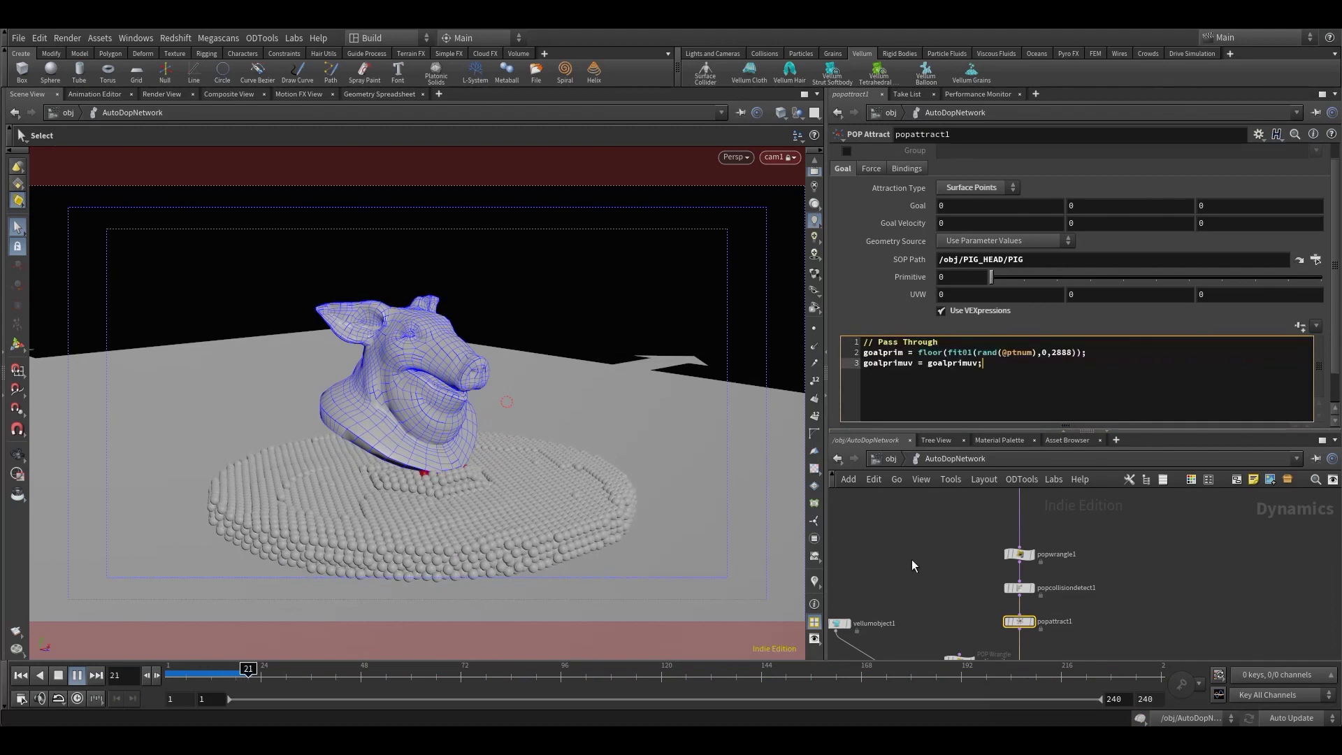
pyautogui.click(949, 353)
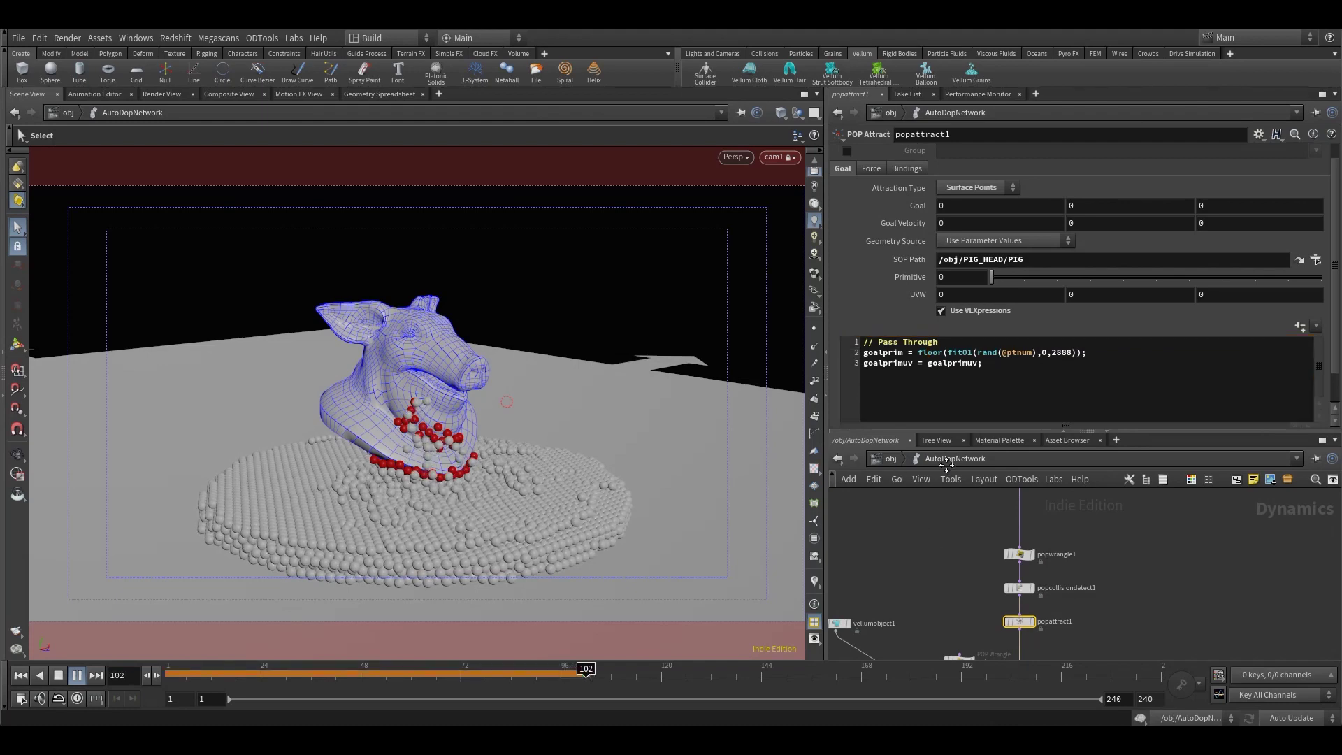
# - Set popgrains1's Scale Kinetic friction to 0.5
pyautogui.moveTo(938, 618); pyautogui.dragTo(957, 506, button='middle')
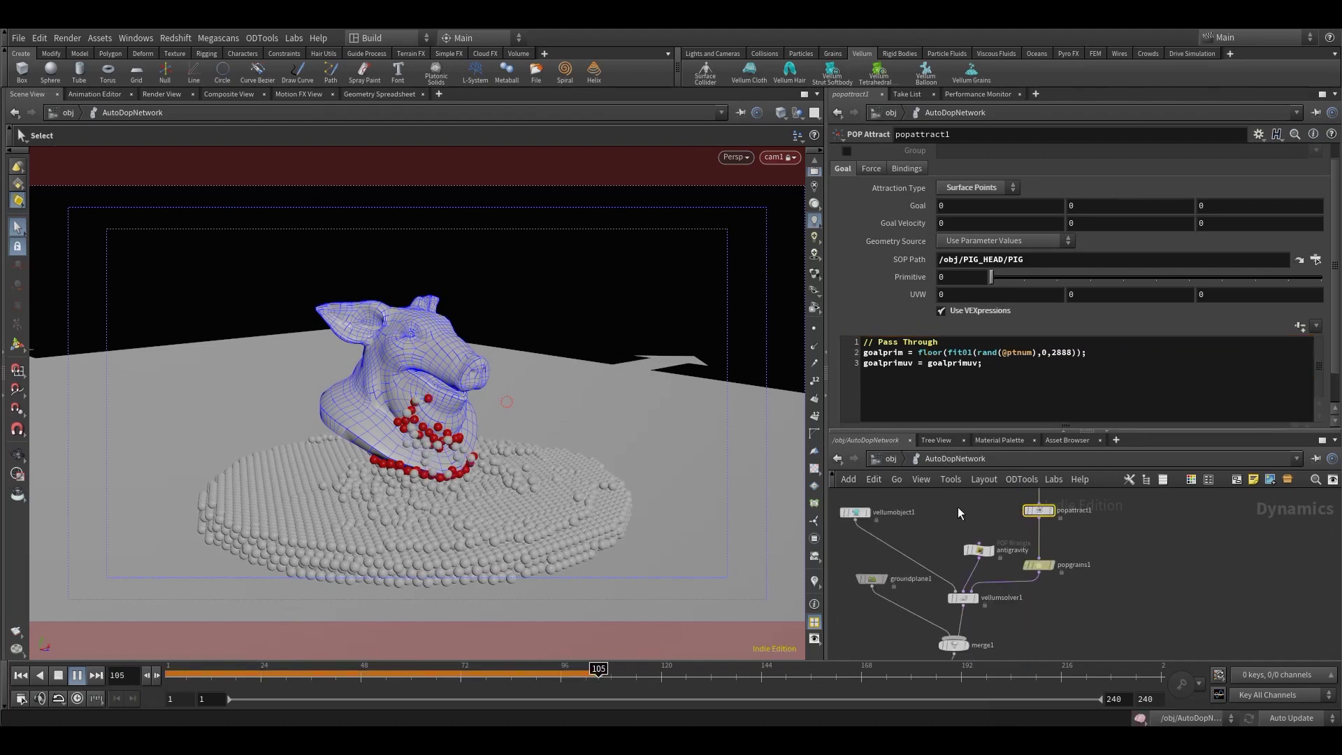
pyautogui.click(1039, 564)
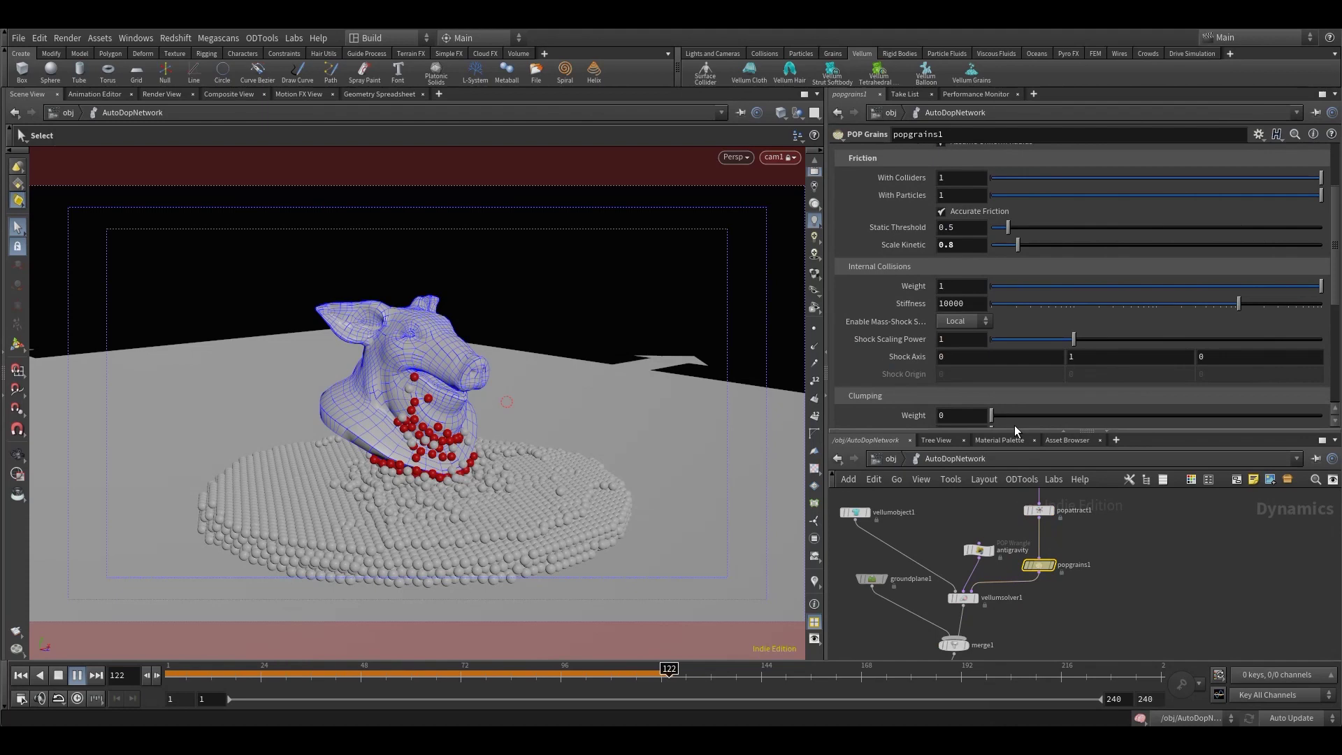
pyautogui.click(968, 247)
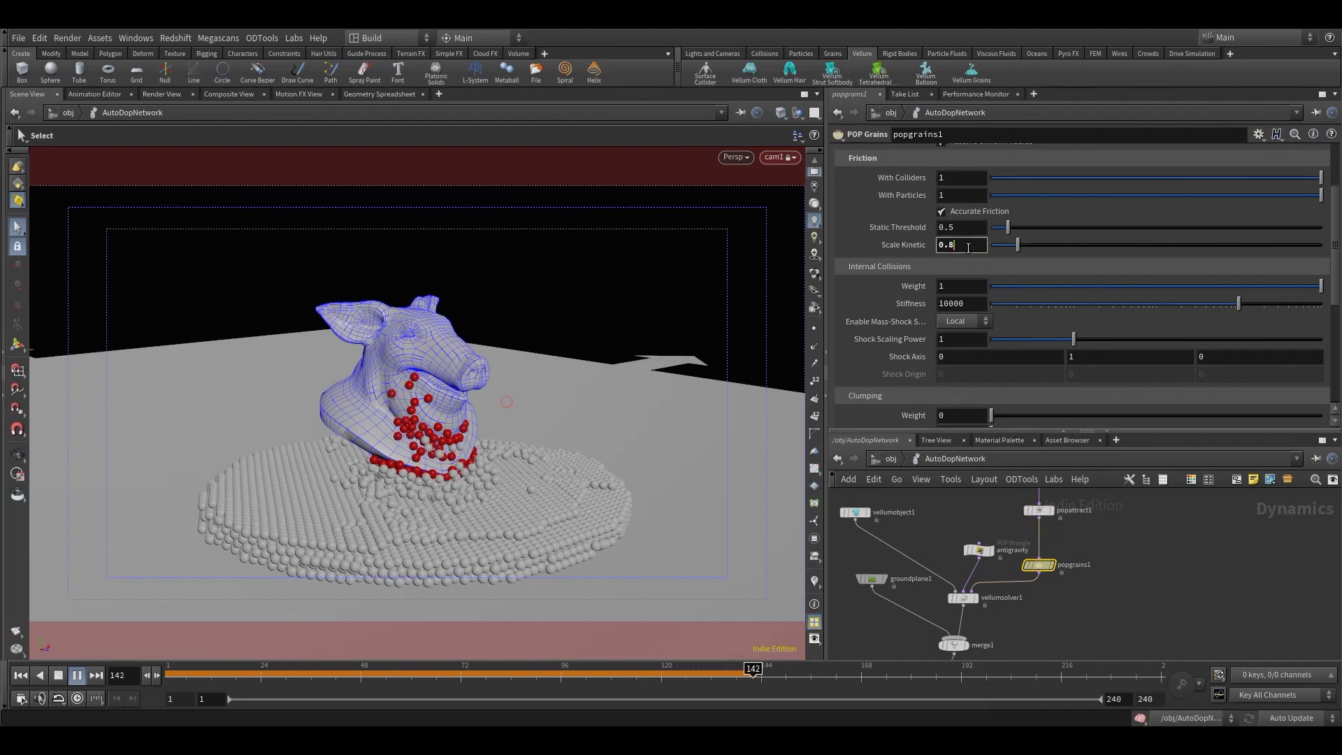
pyautogui.press('BackSpace')
pyautogui.write('5')
pyautogui.press('Return')
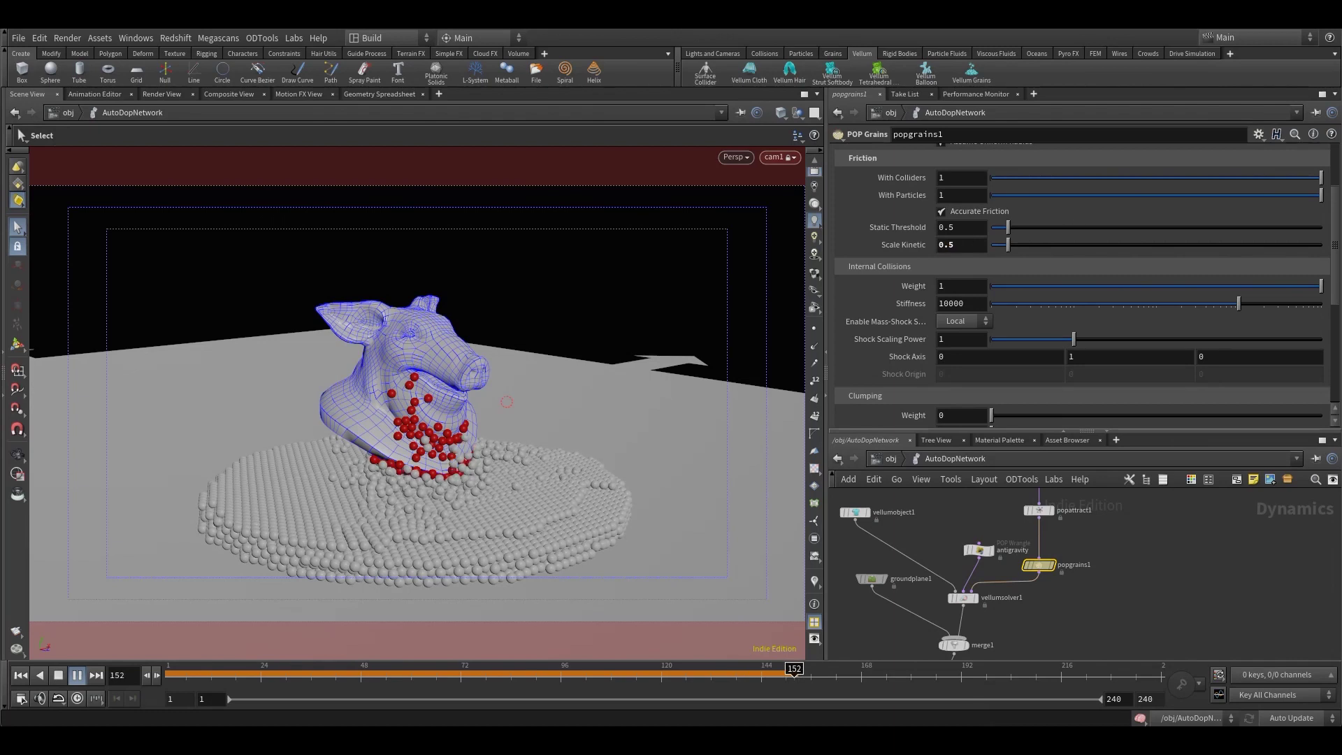
# - Run the simulation again to check the grains' behaviour with the new friction, and stop it at frame 116
pyautogui.click(58, 675)
pyautogui.click(73, 675)
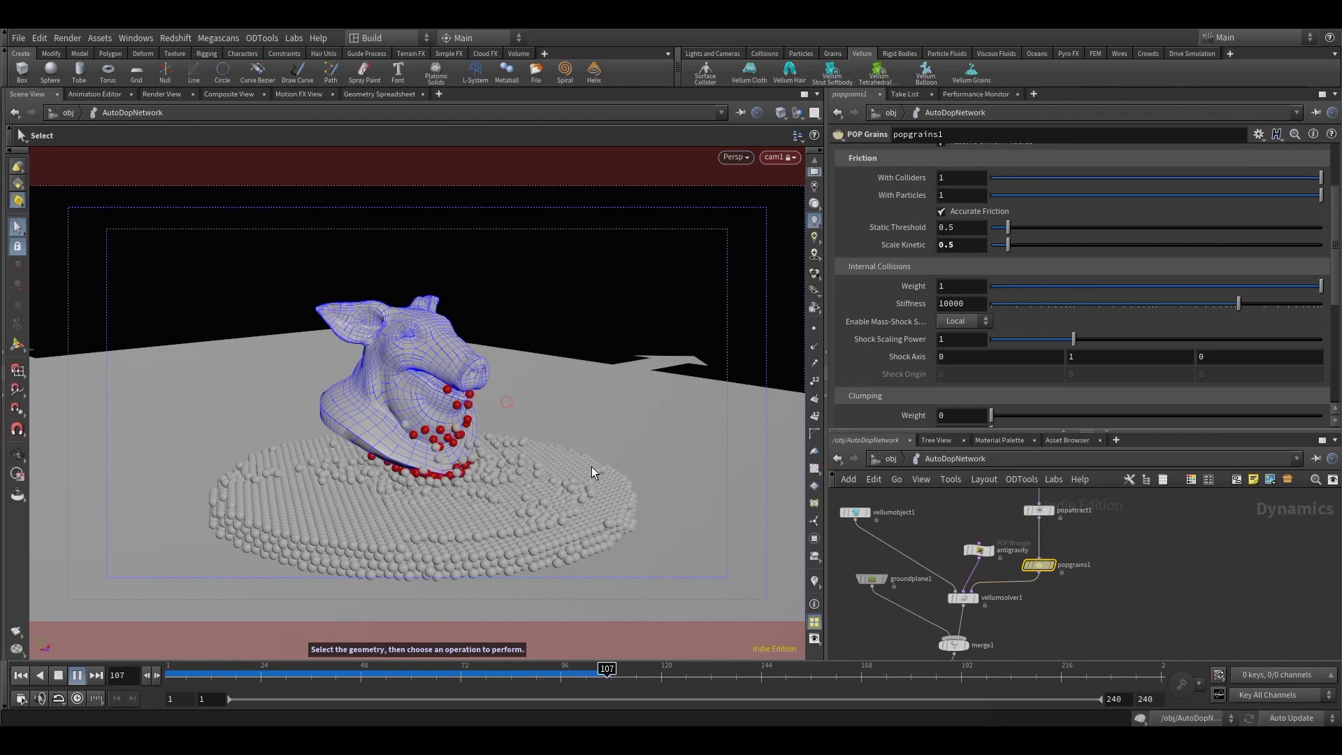
pyautogui.click(77, 675)
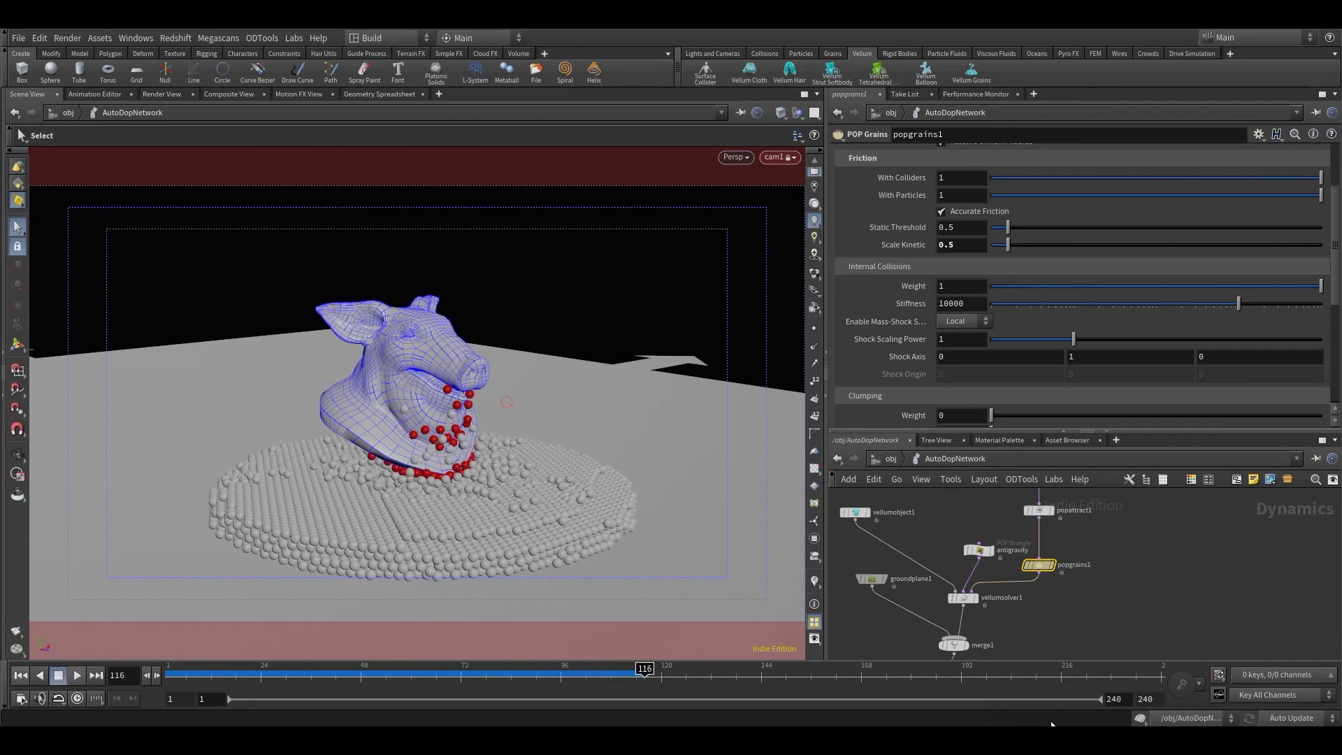
pyautogui.moveTo(1071, 618); pyautogui.dragTo(1061, 550, button='middle')
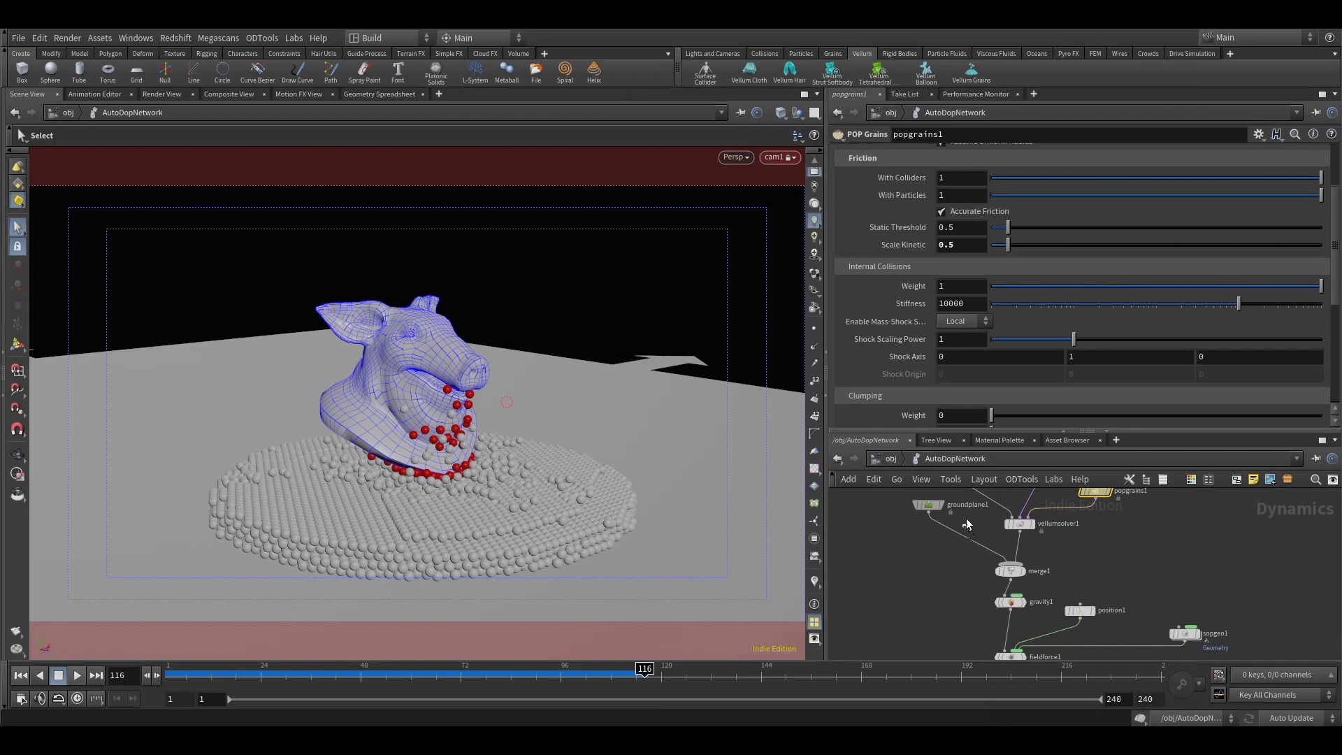
# - Review the settings of groundplane1, gravity1 and fieldforce1 along the lower part of the DOP network
pyautogui.click(929, 504)
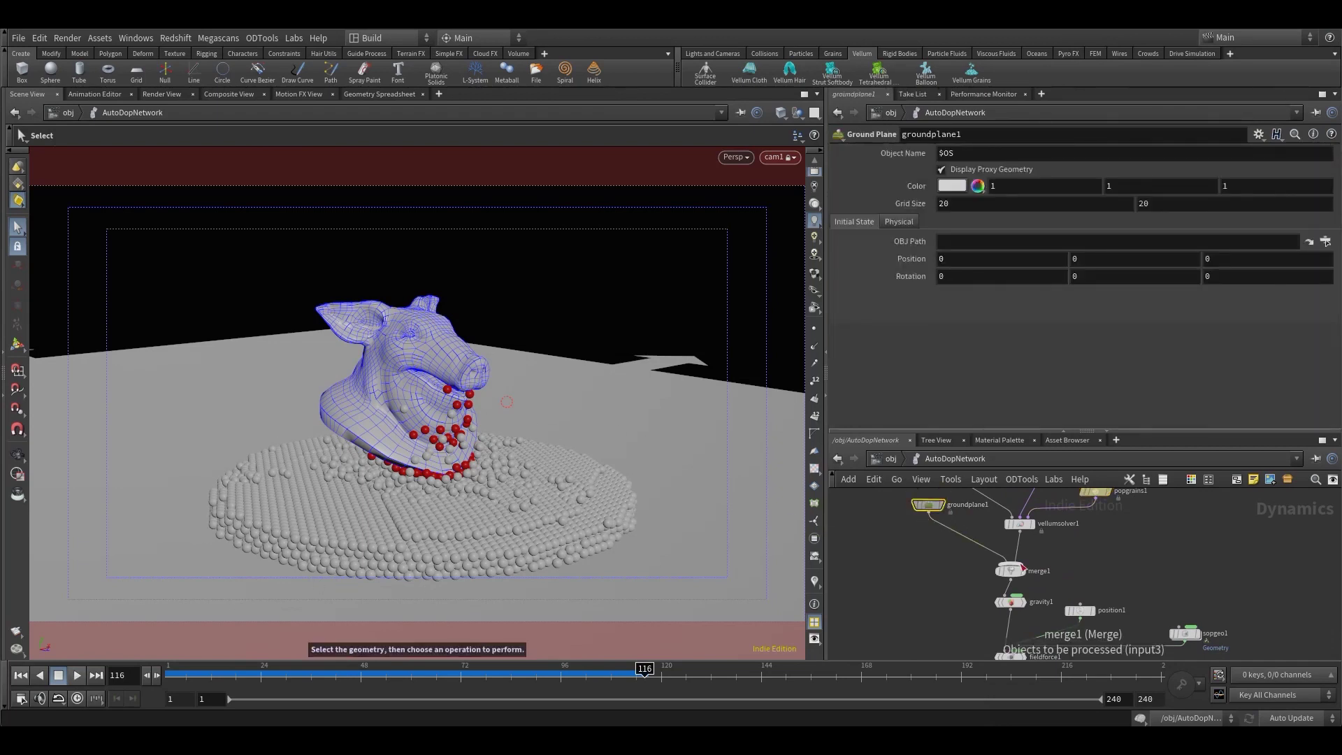
pyautogui.moveTo(1020, 584); pyautogui.dragTo(978, 539, button='middle')
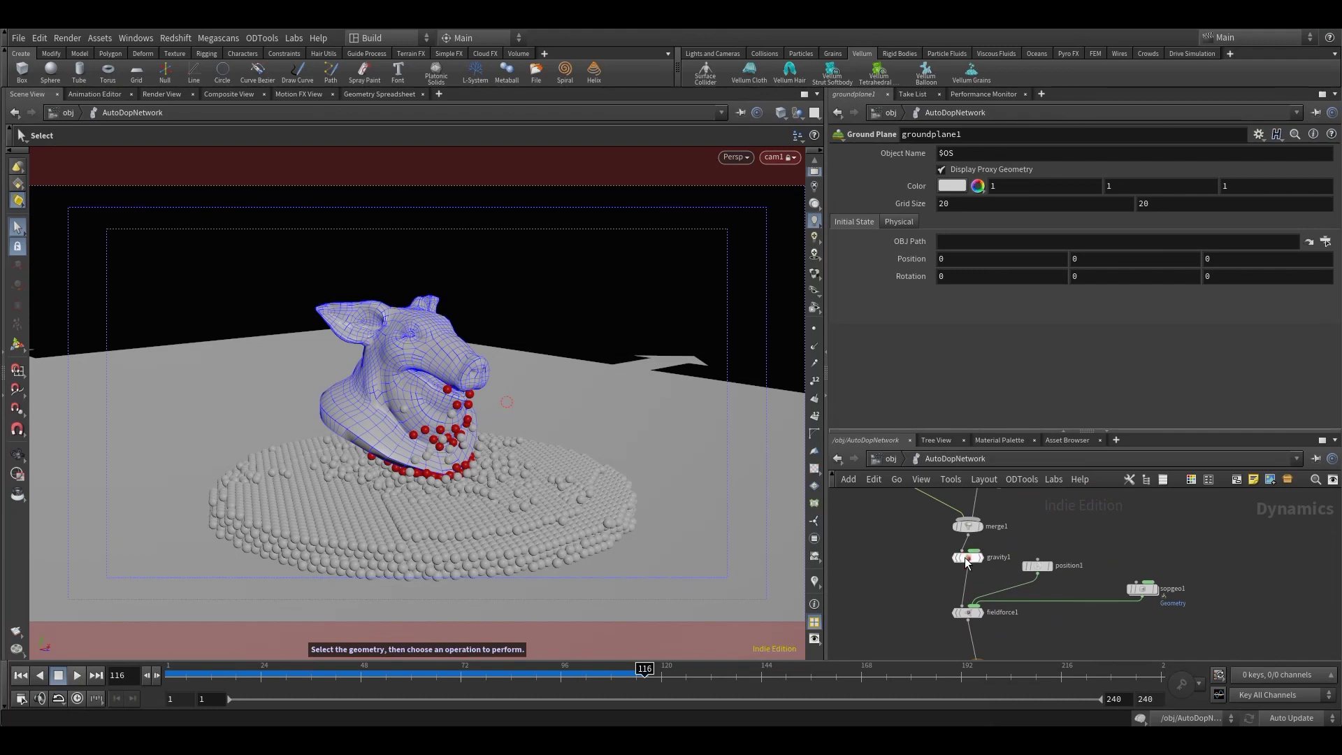
pyautogui.click(969, 557)
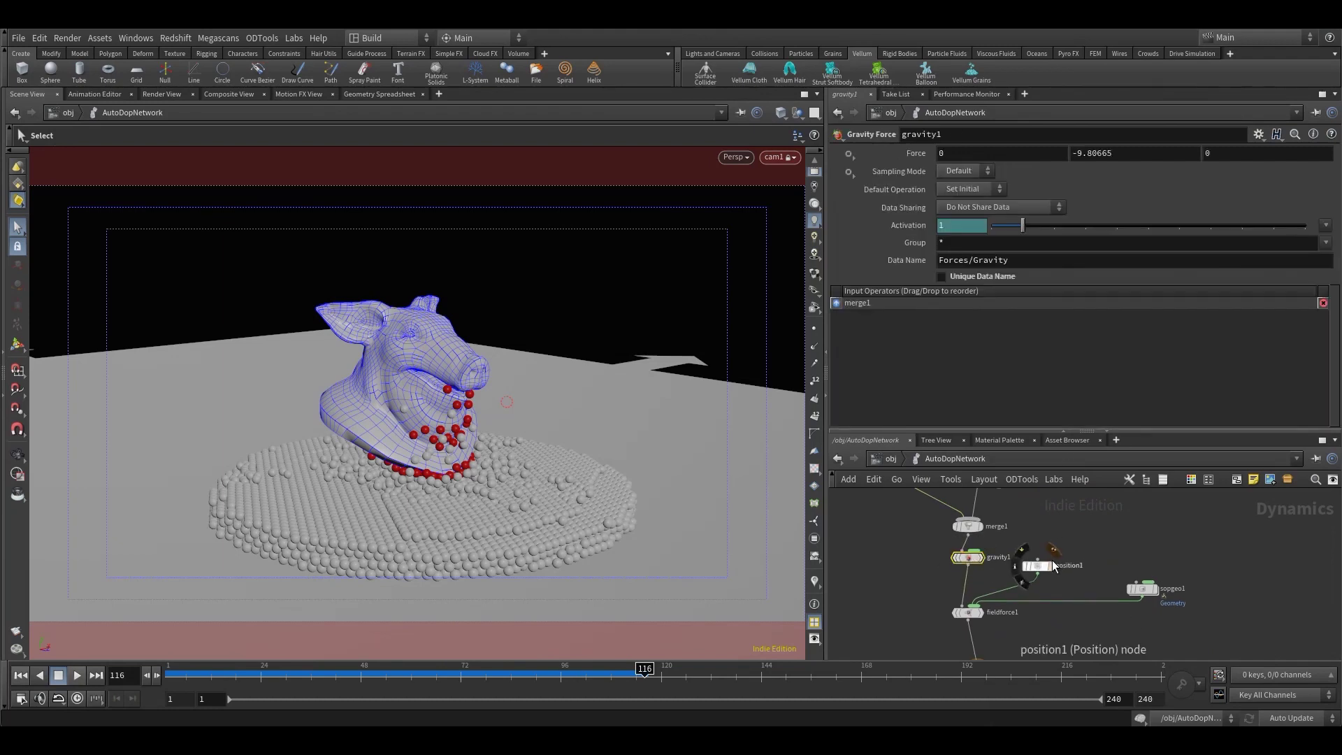
pyautogui.scroll(3, 1013, 615)
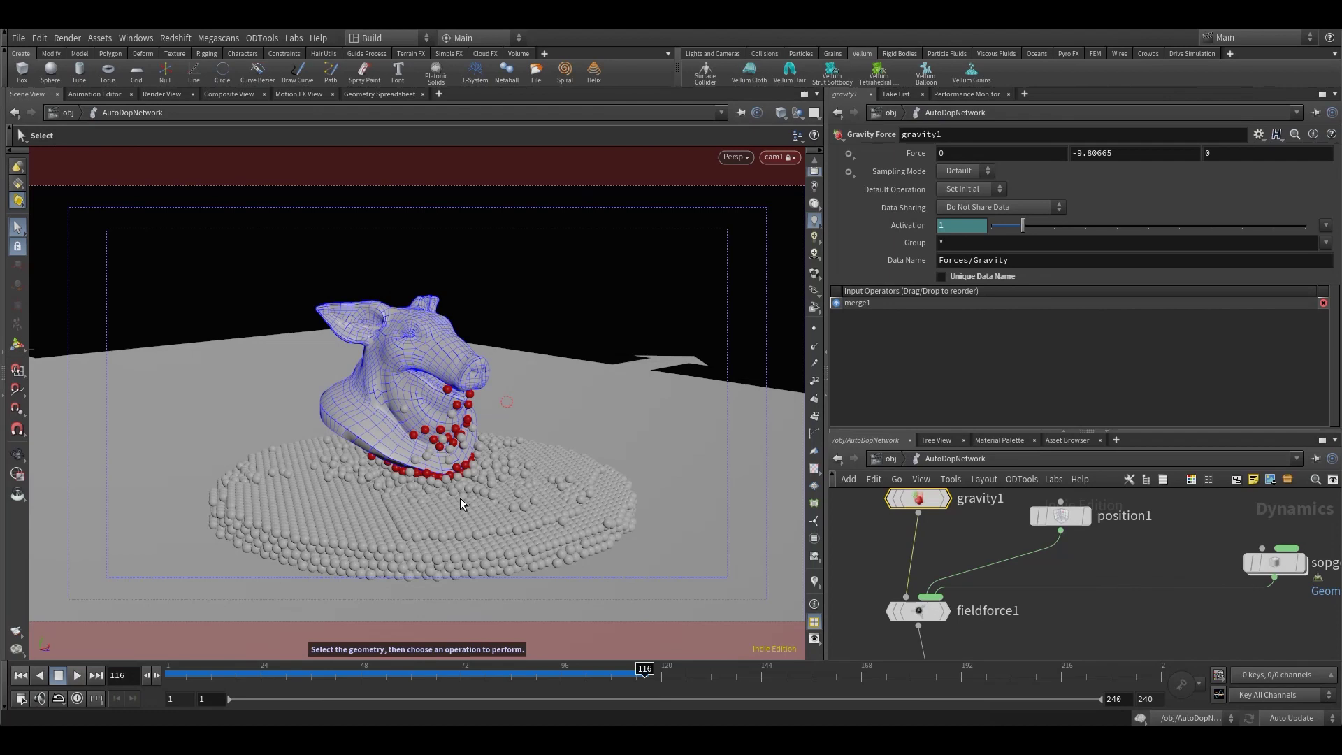
pyautogui.click(913, 611)
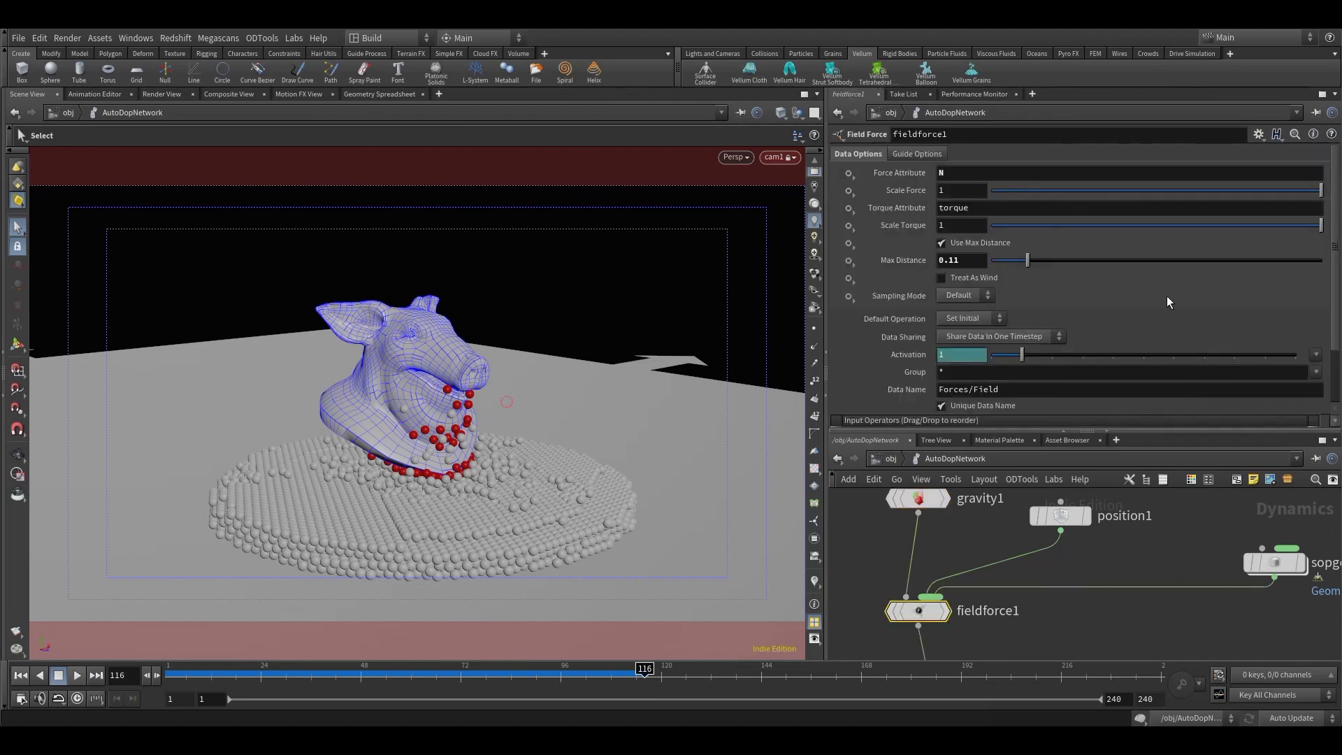
# - Revert fieldforce1's Force Attribute to its default, and set it back to N
pyautogui.rightClick(909, 172)
pyautogui.moveTo(958, 241)
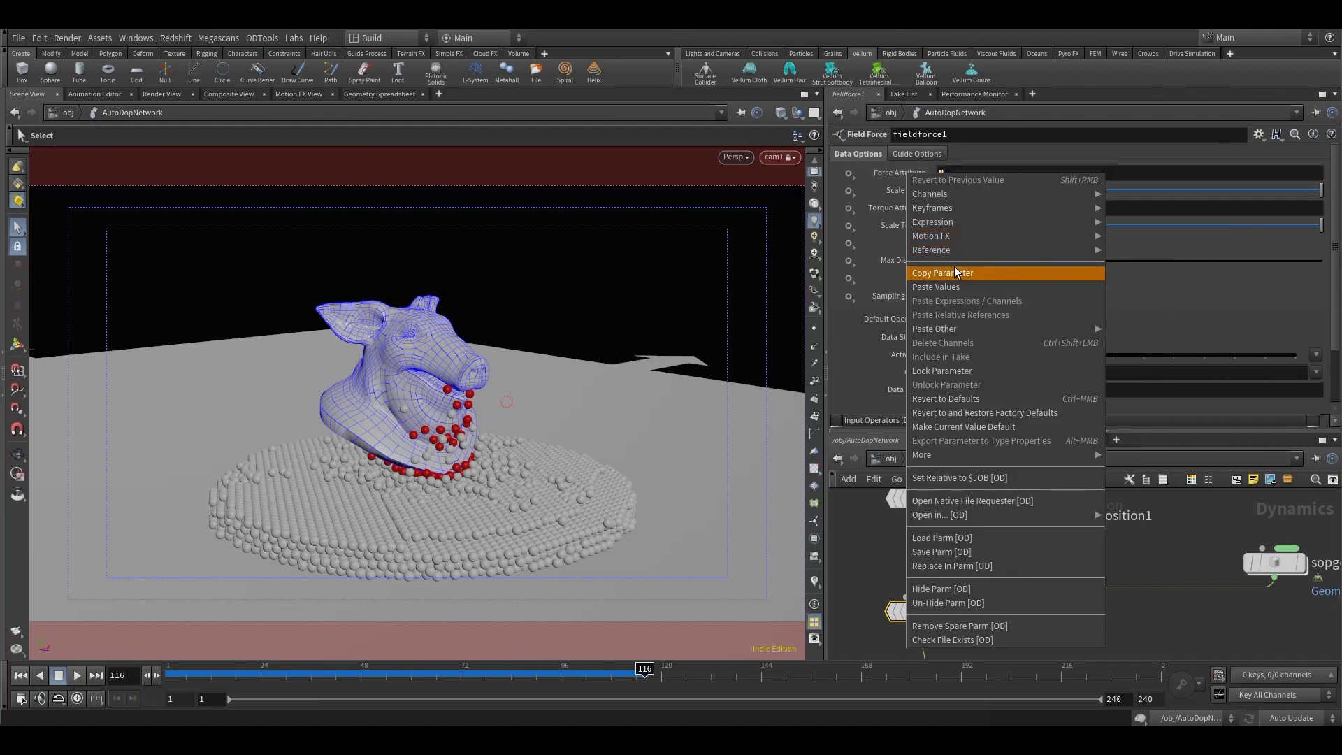
pyautogui.click(952, 413)
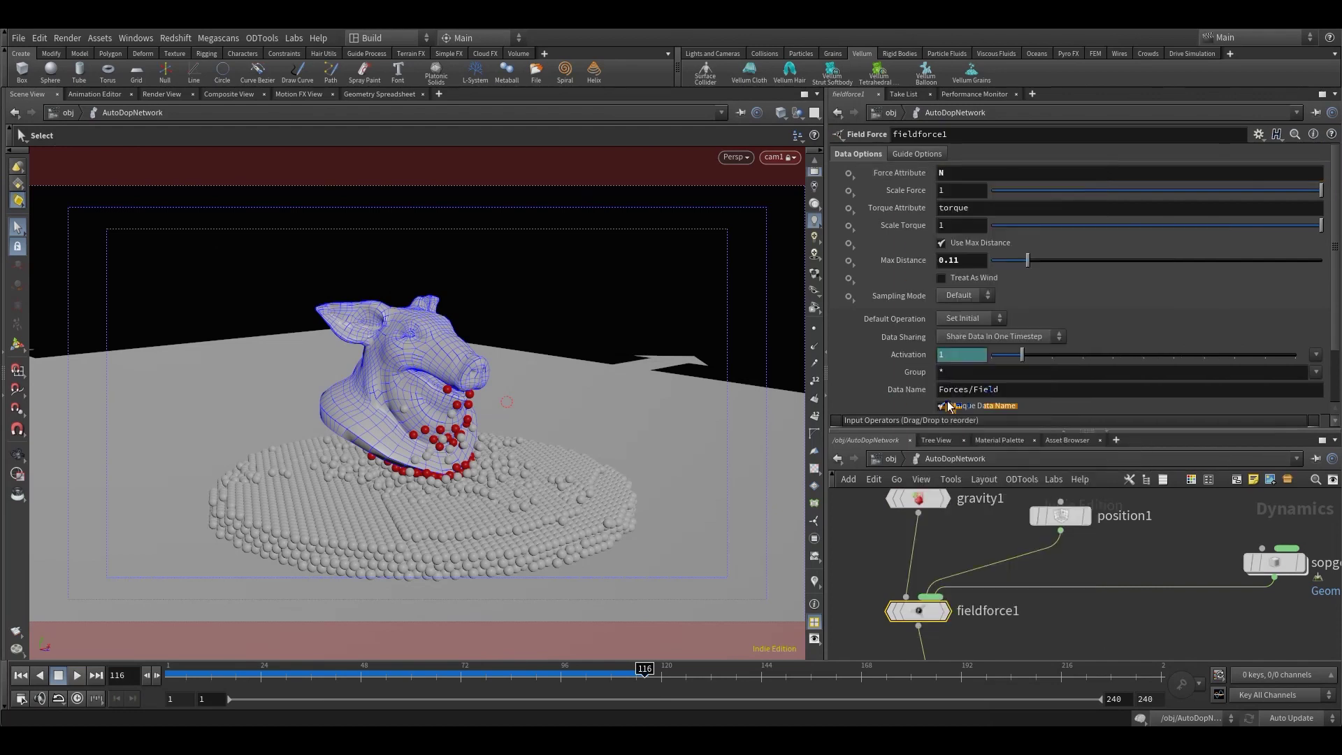
pyautogui.click(959, 173)
pyautogui.doubleClick(959, 173)
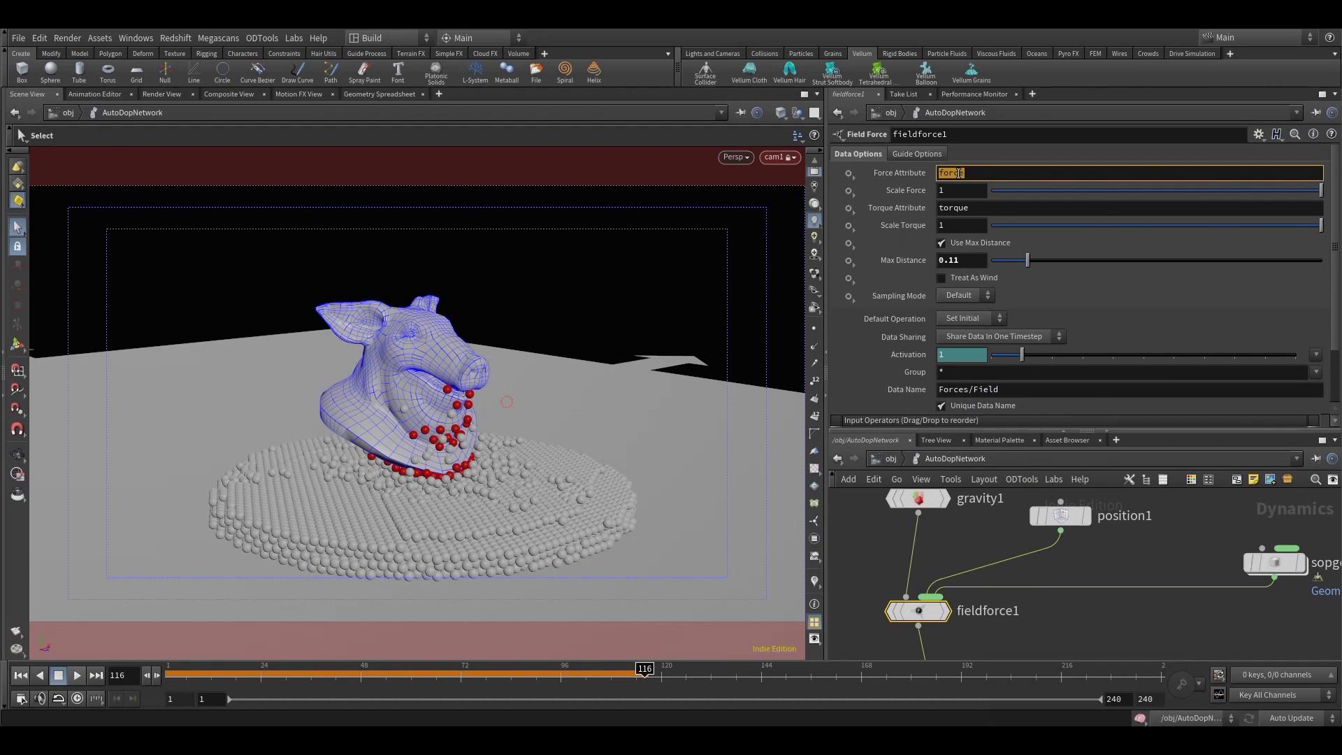
pyautogui.write('N')
pyautogui.press('Return')
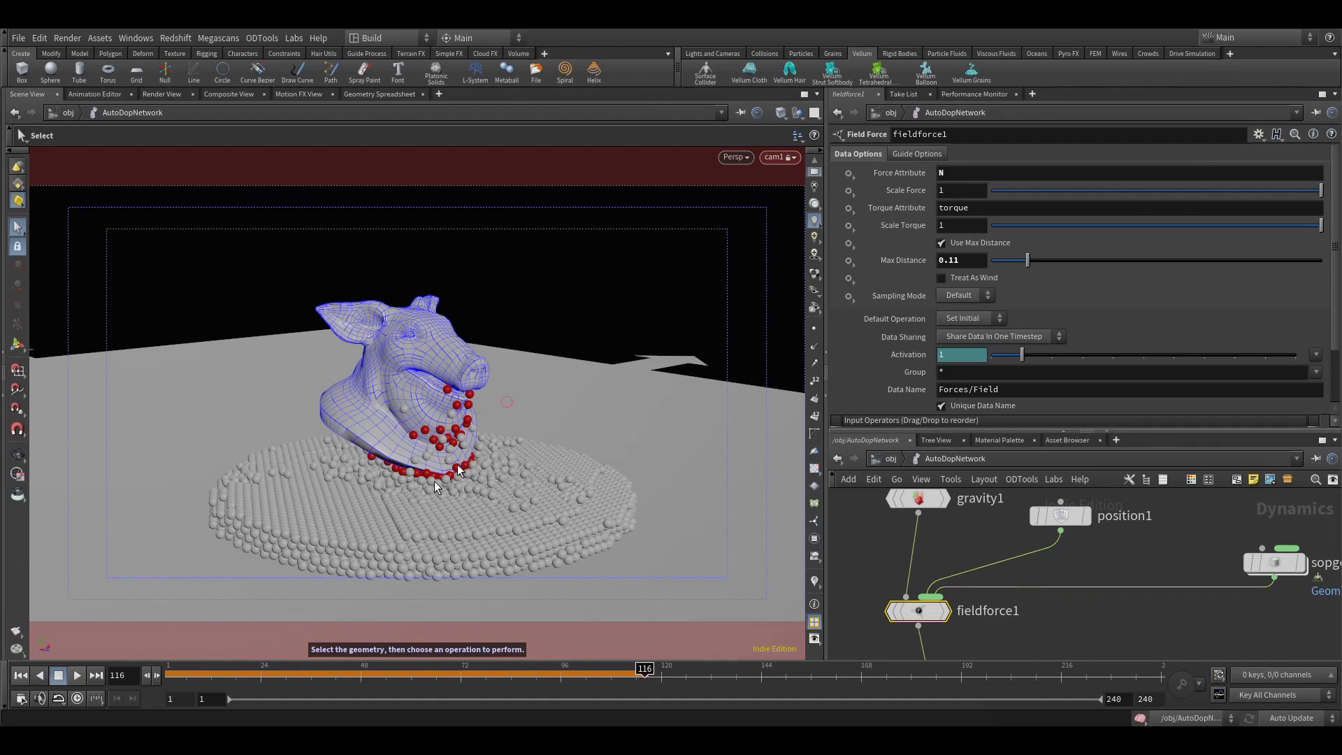
# - Run the simulation from frame 1 to check the grains under the field force, and stop it at frame 37
pyautogui.click(21, 674)
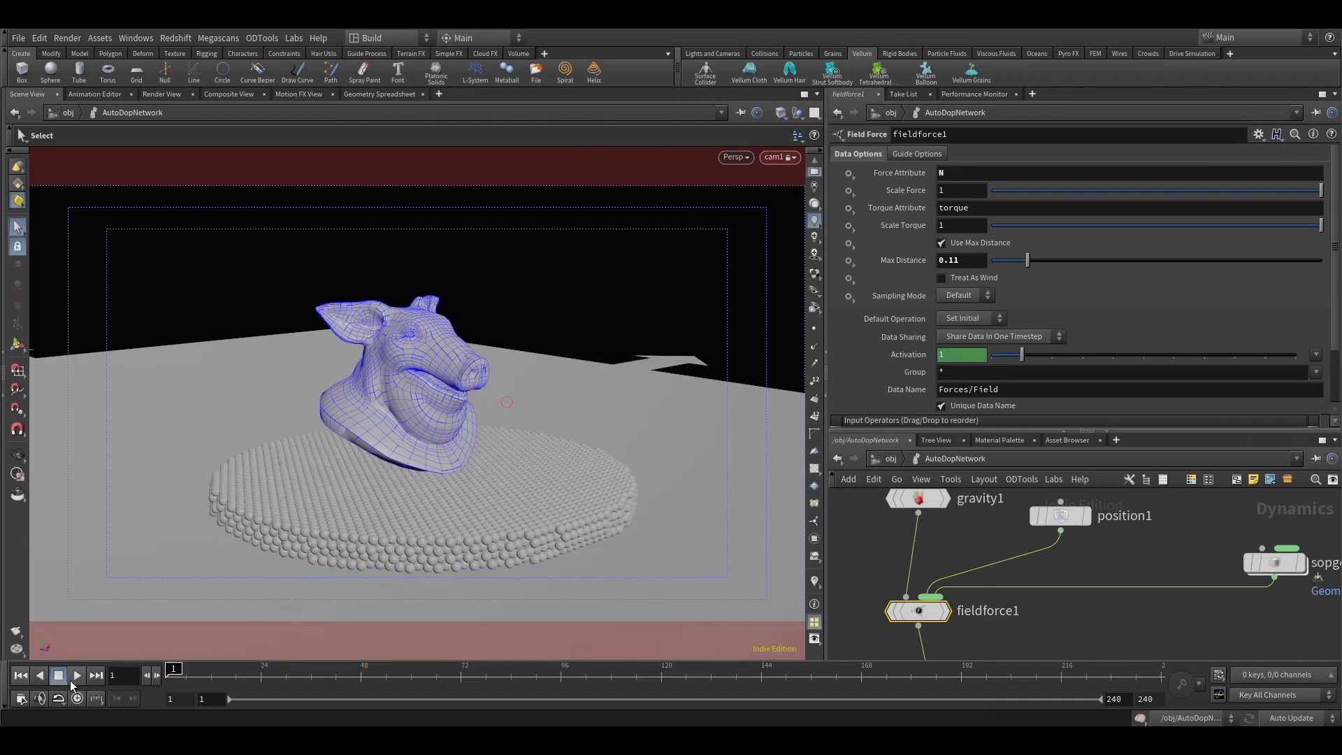
pyautogui.click(77, 675)
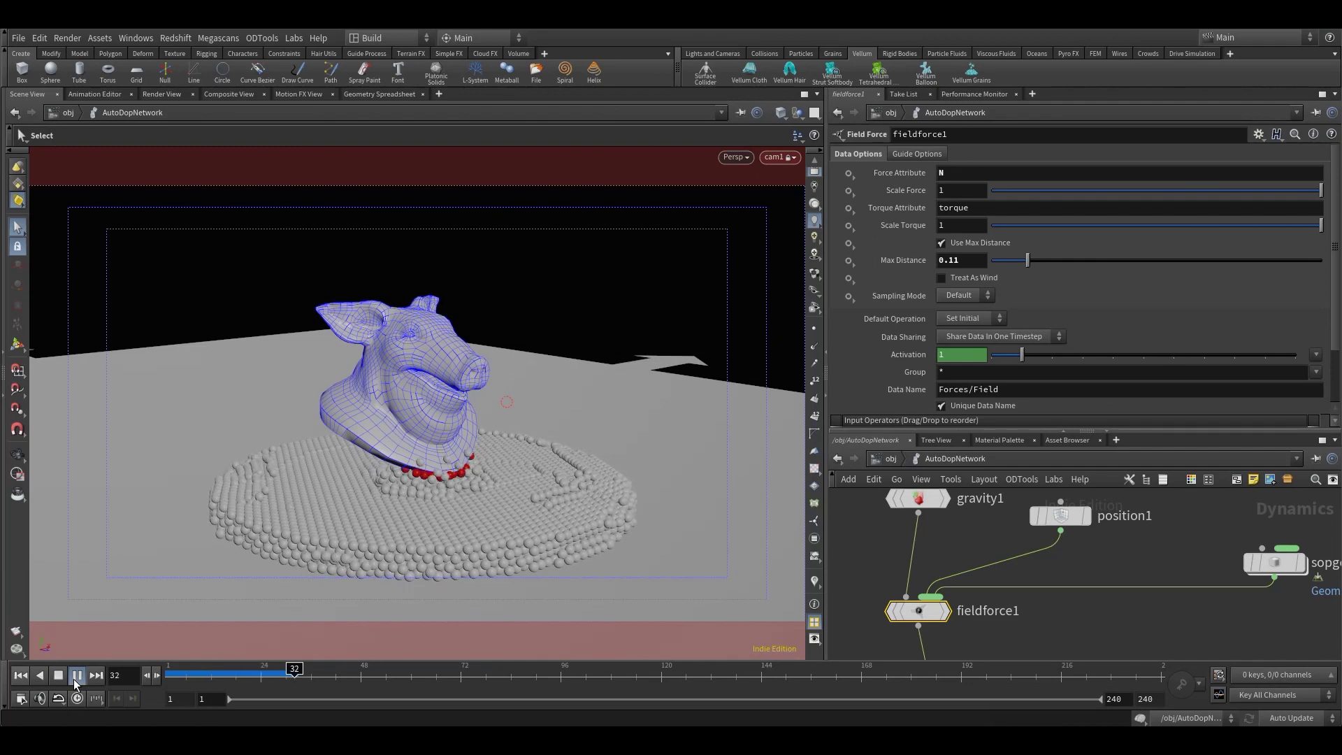
pyautogui.click(76, 675)
# - Review sopgeo1's SOP Path to the pig head and look up the SOP Geometry node without adding one
pyautogui.moveTo(1299, 593); pyautogui.dragTo(1105, 623, button='middle')
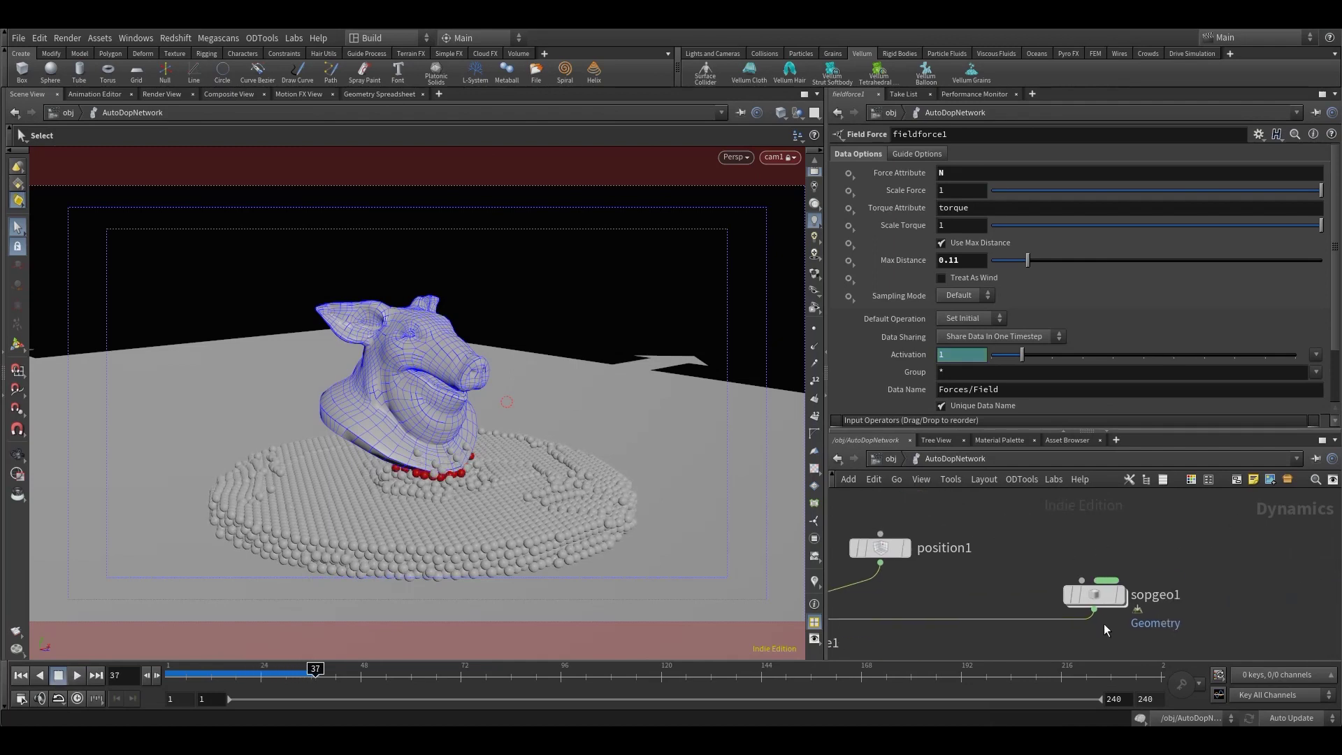
pyautogui.click(1099, 608)
pyautogui.moveTo(1053, 555); pyautogui.dragTo(1138, 513, button='middle')
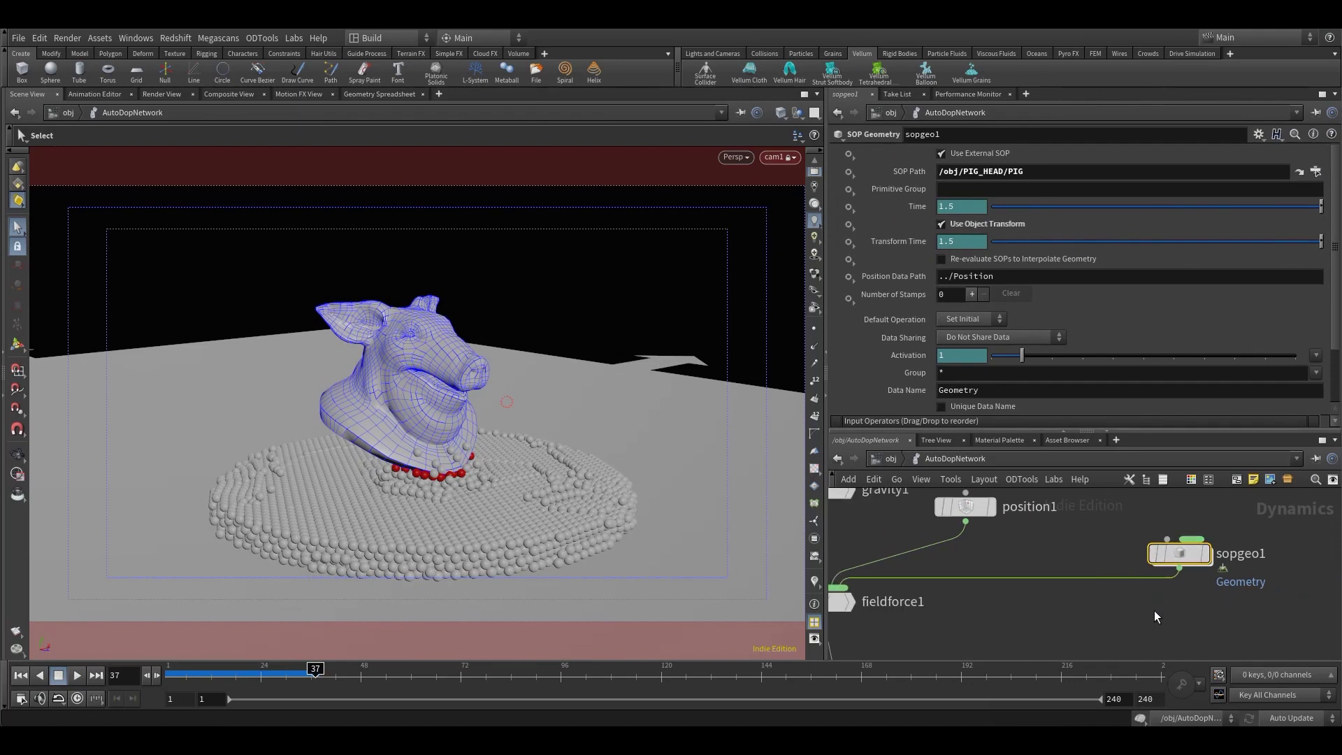
pyautogui.press('Tab')
pyautogui.write('sop')
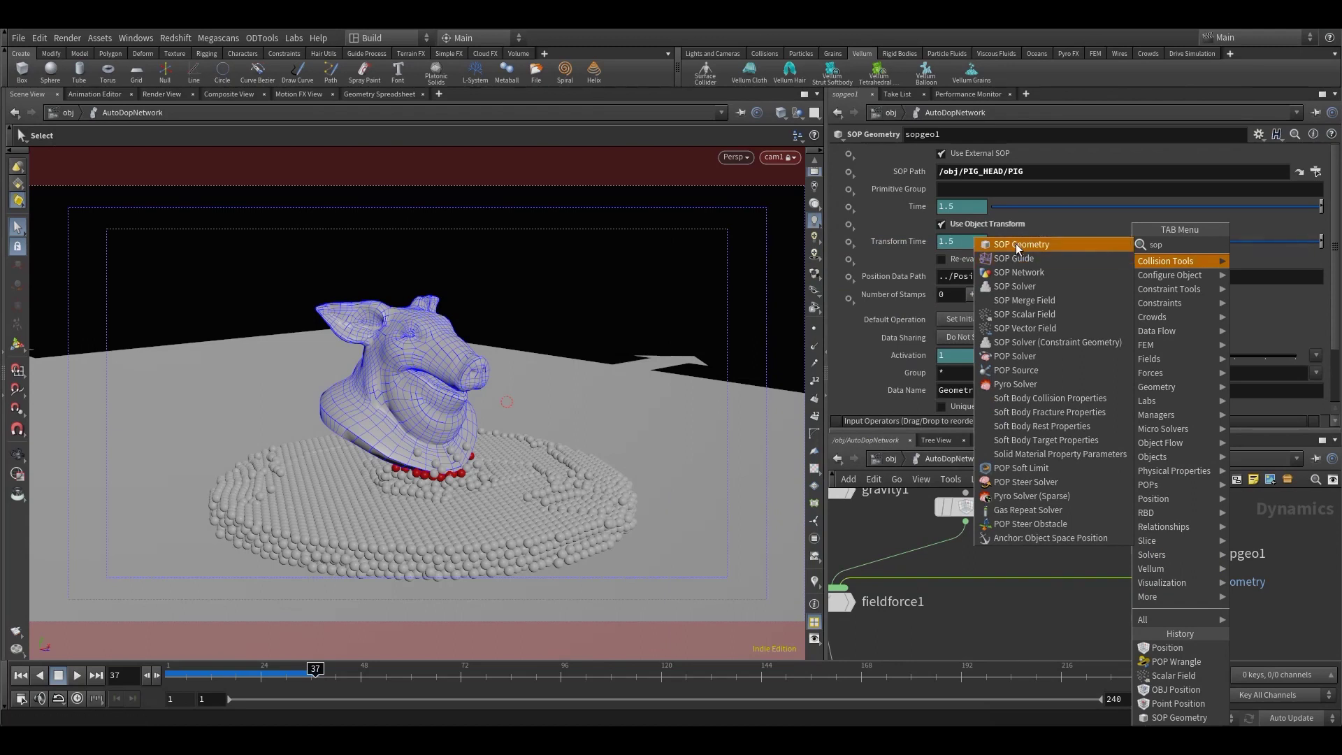
pyautogui.press('Escape')
# - Review the position1 parameters and fieldforce1's Max Distance setting
pyautogui.click(965, 506)
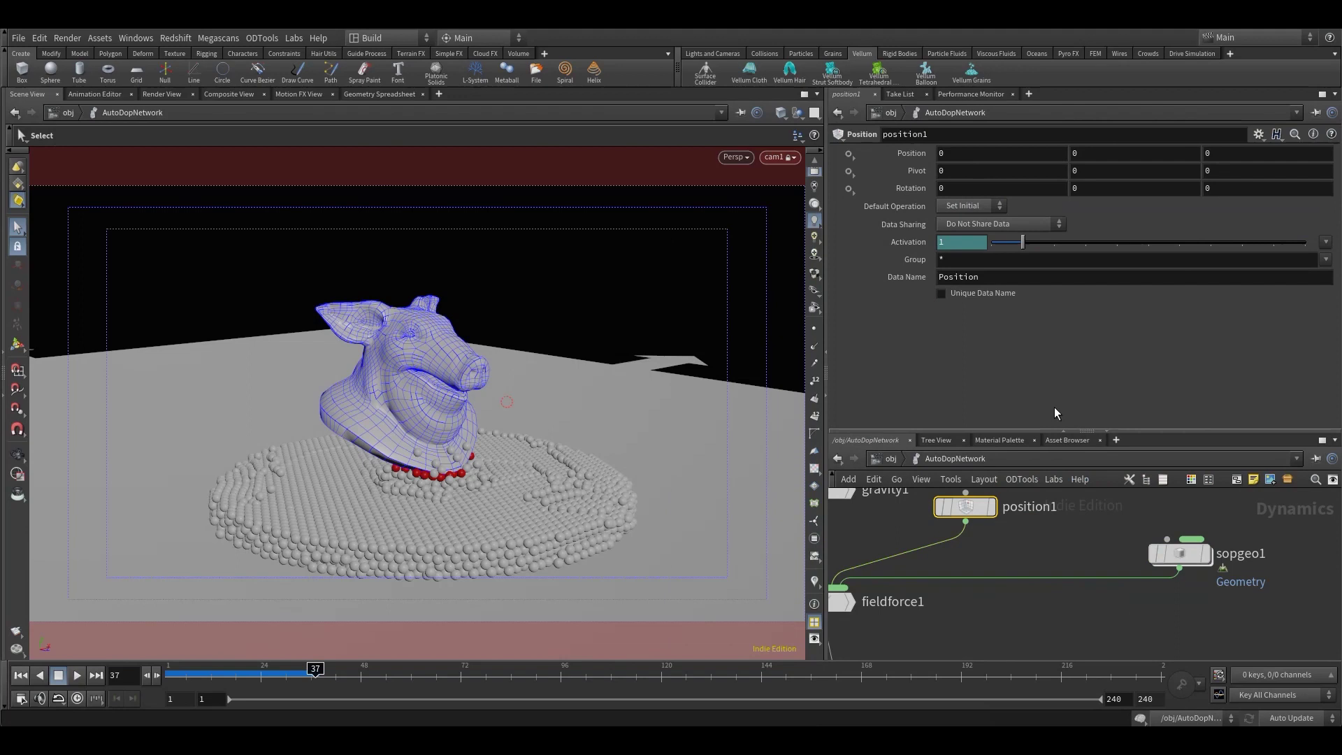
pyautogui.scroll(-3, 1018, 631)
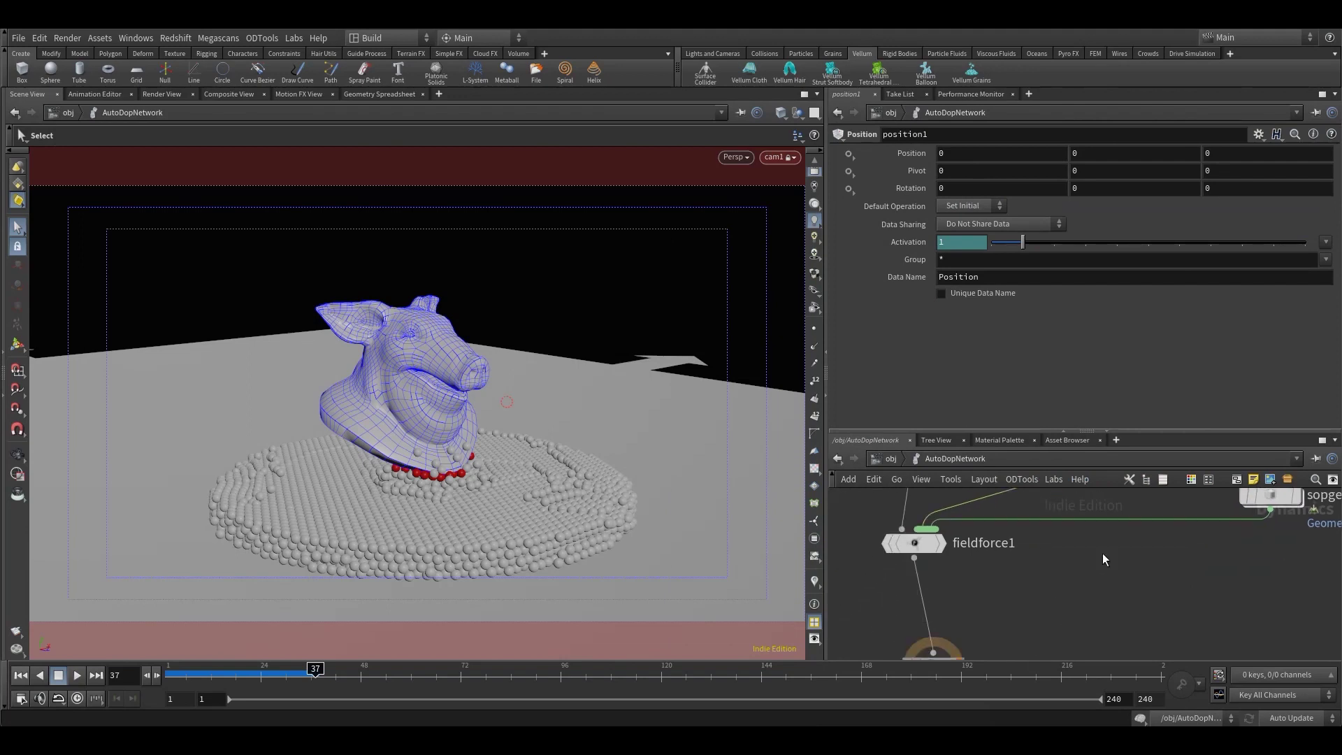
pyautogui.moveTo(976, 593); pyautogui.dragTo(1021, 629, button='middle')
pyautogui.moveTo(948, 510); pyautogui.dragTo(1069, 497, button='middle')
pyautogui.click(993, 600)
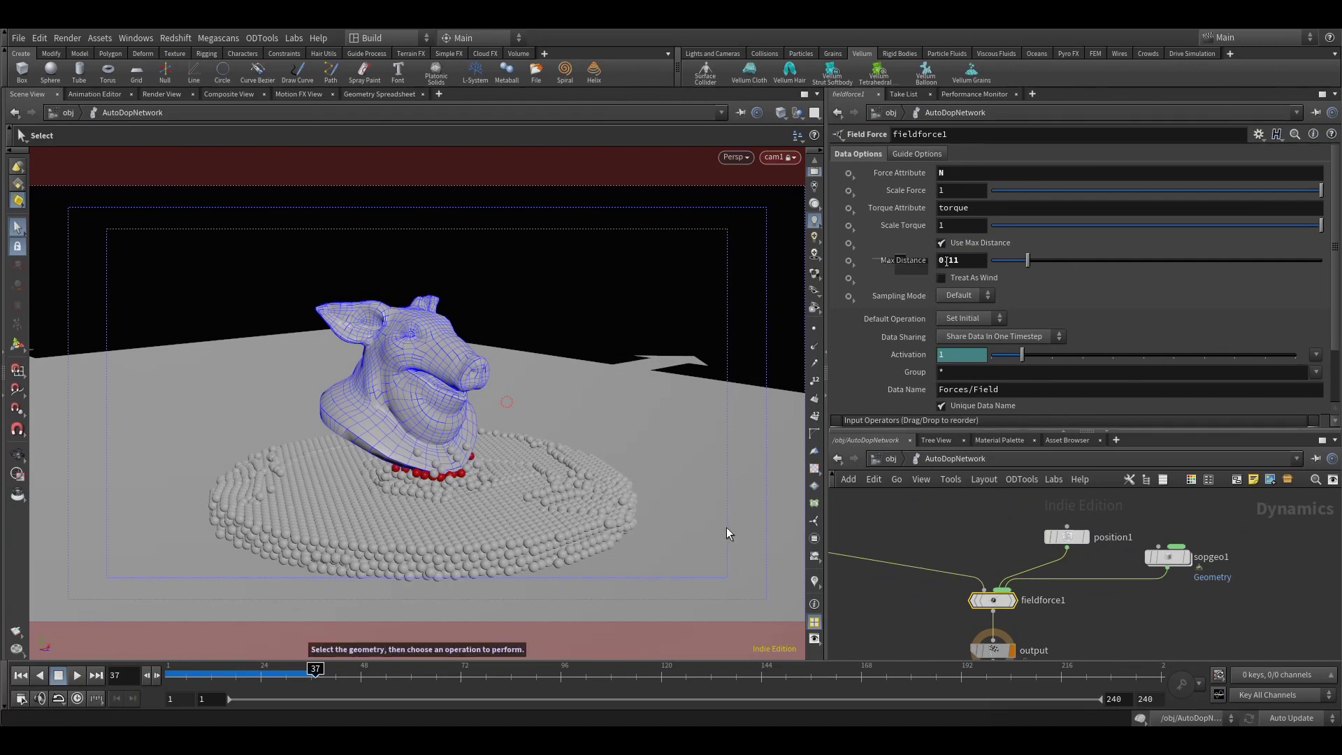
# - Move the antigravity POP Wrangle node so it sits directly above vellumsolver1
pyautogui.moveTo(953, 530); pyautogui.dragTo(1021, 458, button='middle')
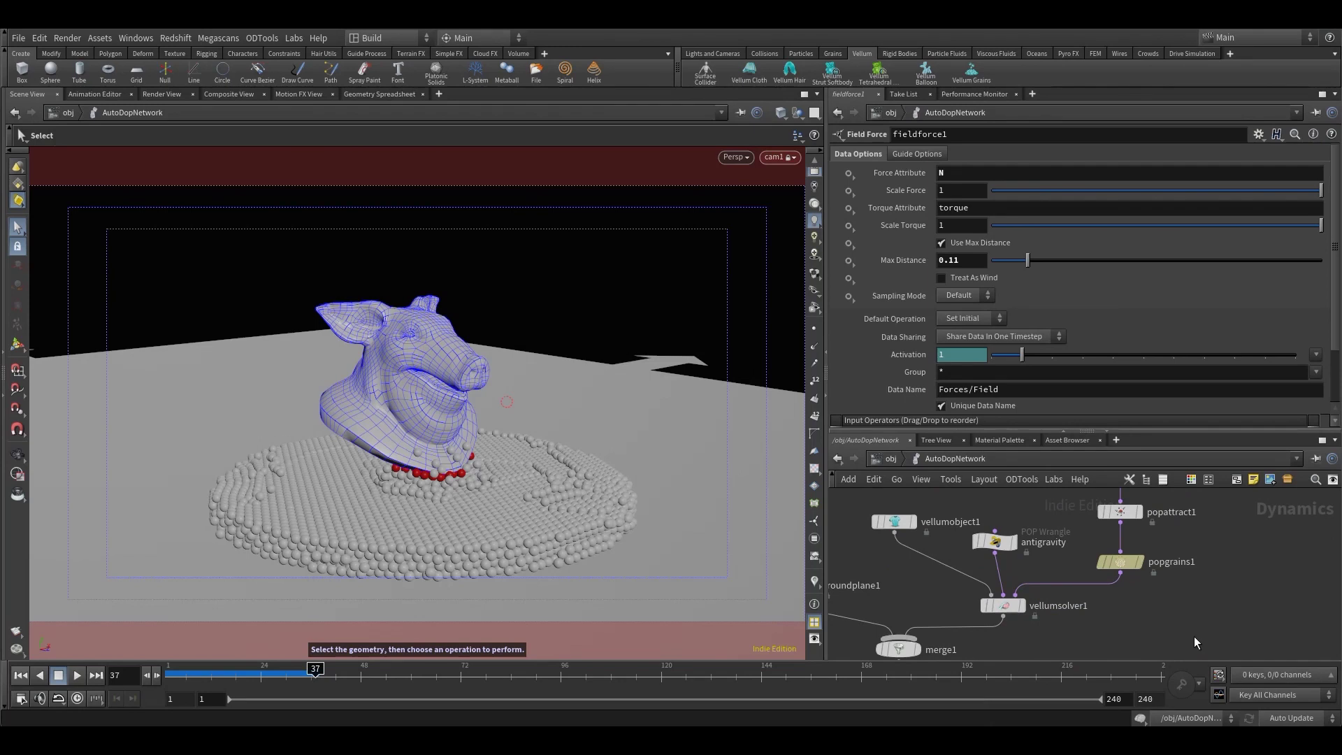
pyautogui.moveTo(1001, 543); pyautogui.dragTo(1010, 535)
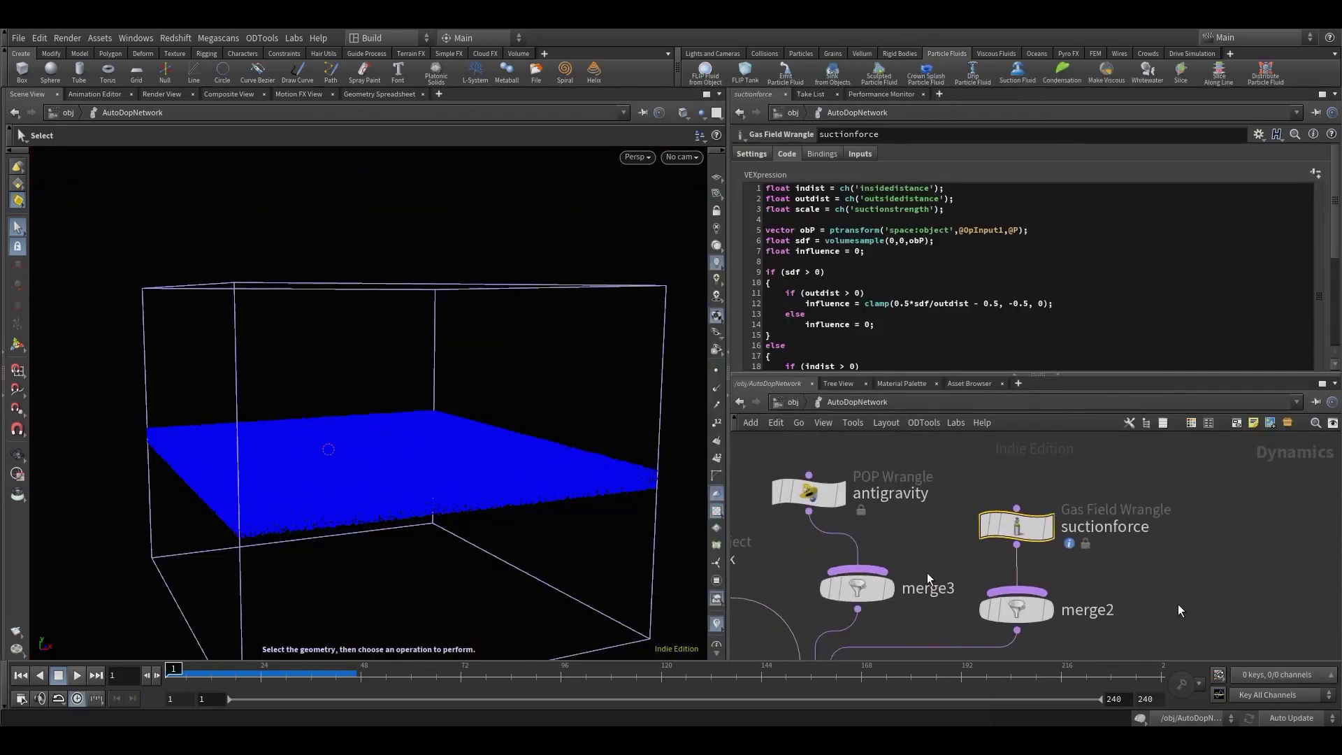
# - In the FLIP tank scene, examine antigravity's settings, the pigGeo object, and the Volume SOP and Velocity SOP paths
pyautogui.click(809, 493)
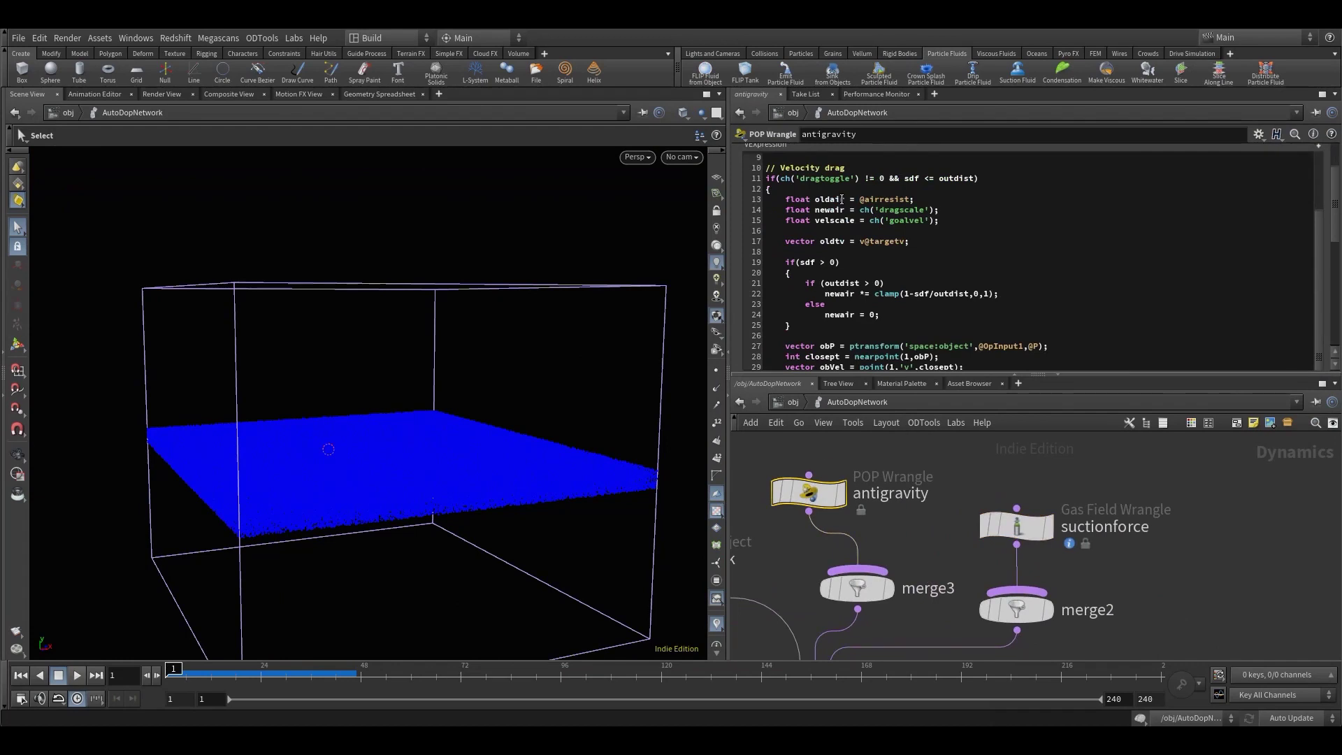
pyautogui.scroll(5, 866, 206)
pyautogui.click(752, 189)
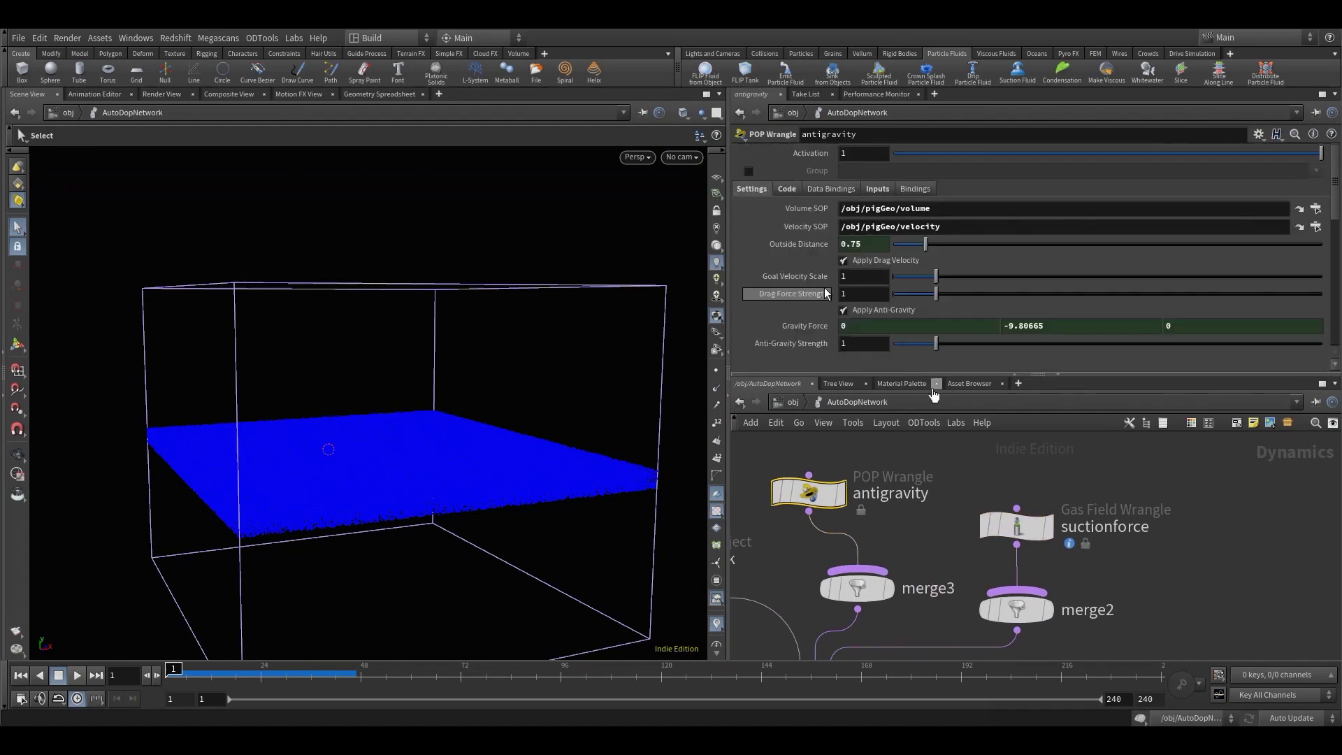
pyautogui.press('u')
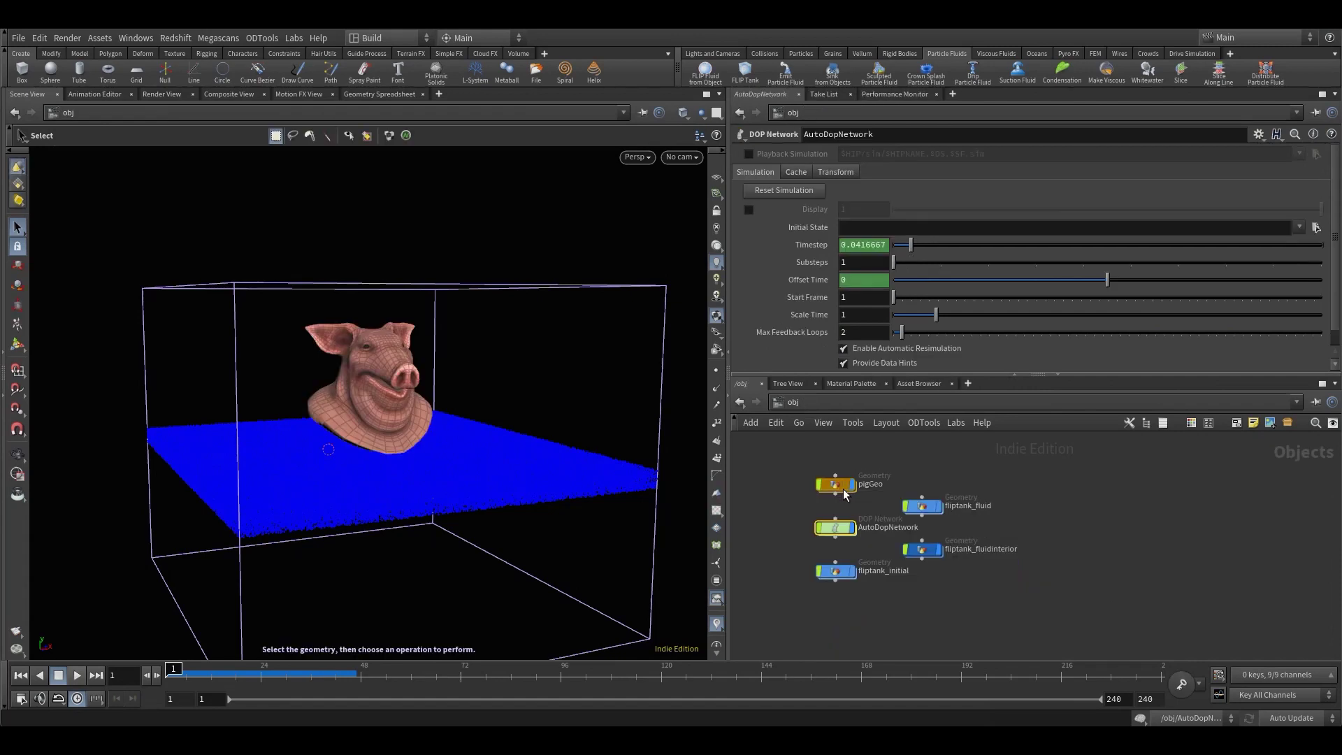
pyautogui.click(843, 489)
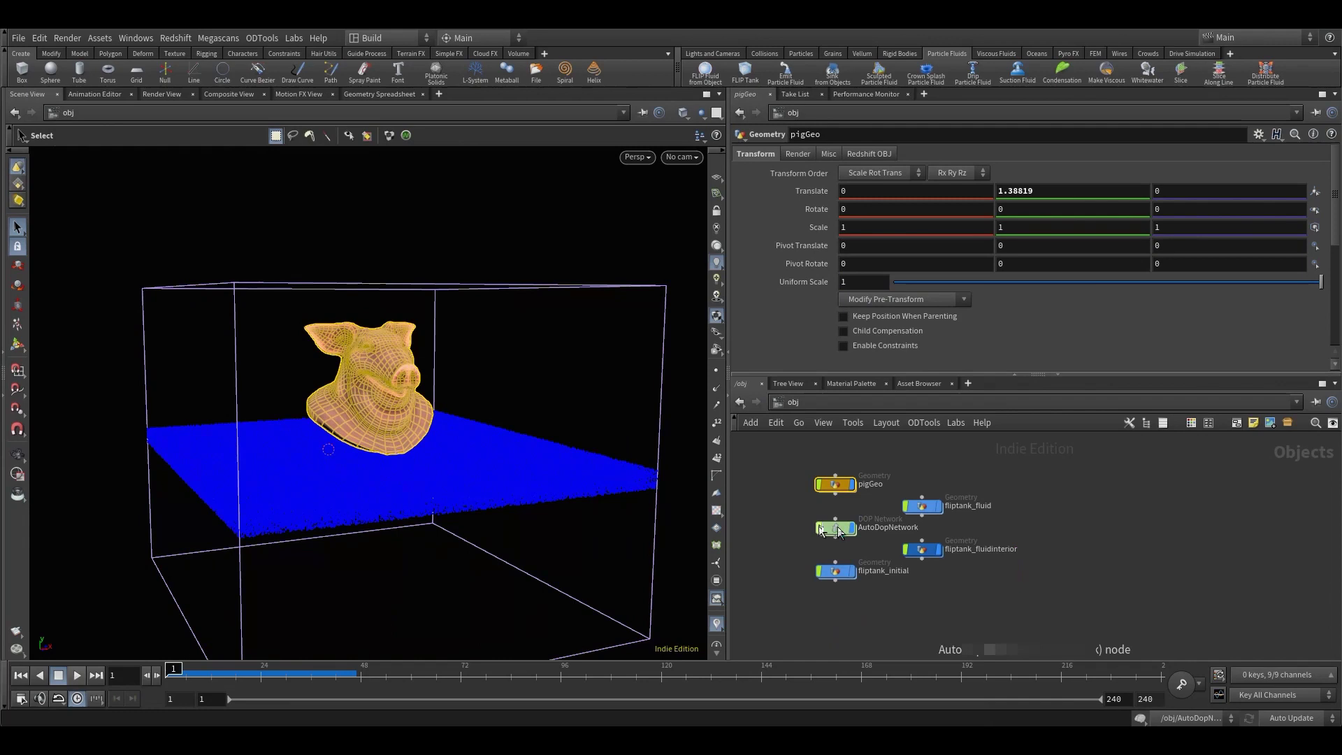
pyautogui.doubleClick(837, 529)
pyautogui.doubleClick(904, 209)
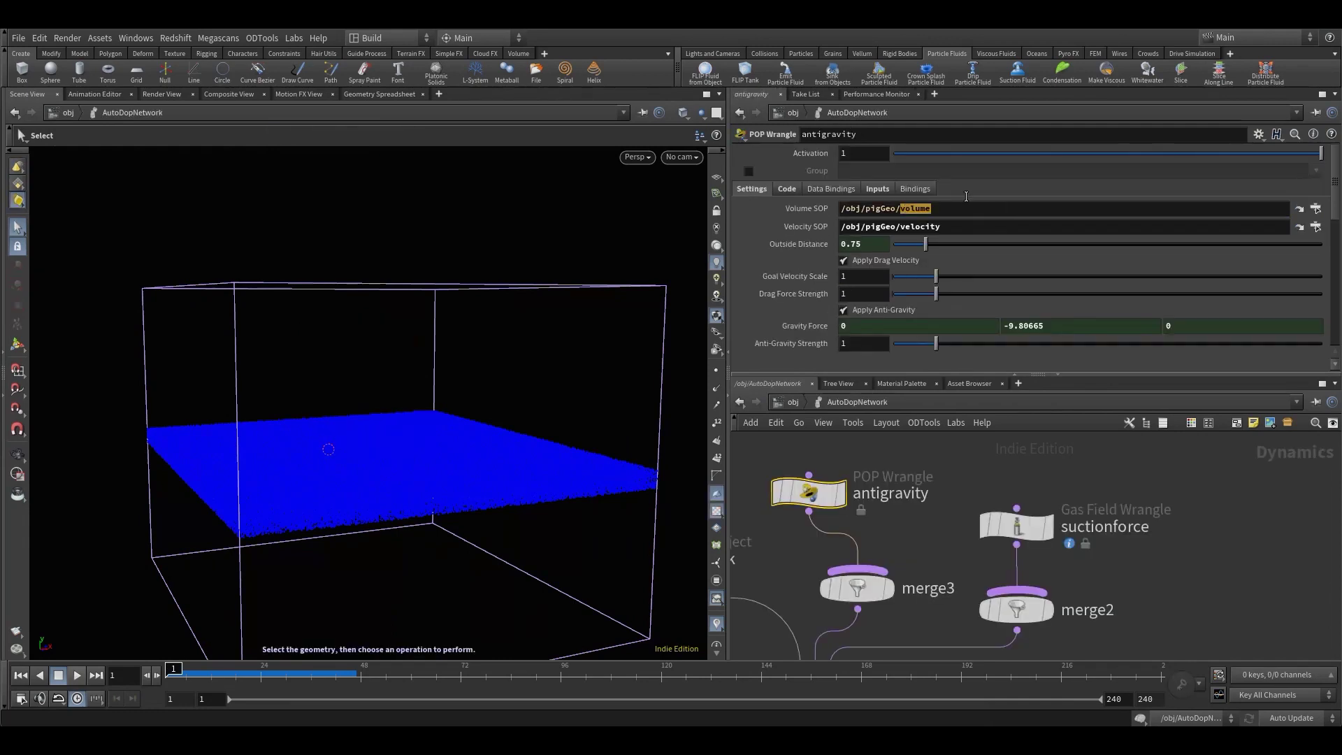
pyautogui.moveTo(905, 227); pyautogui.dragTo(942, 227)
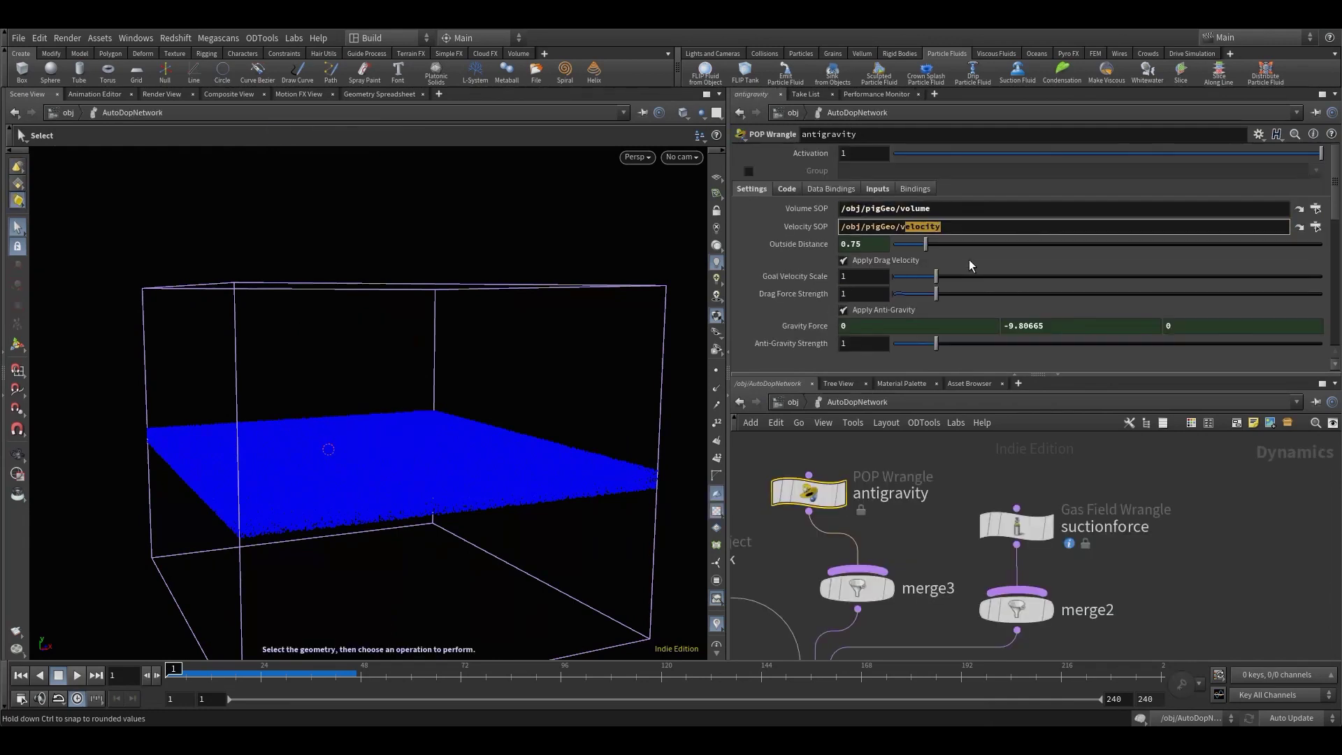
# - Reset antigravity's Outside Distance to 0.25 and reposition the node higher in the network
pyautogui.keyDown('ctrl'); pyautogui.middleClick(792, 244); pyautogui.keyUp('ctrl')
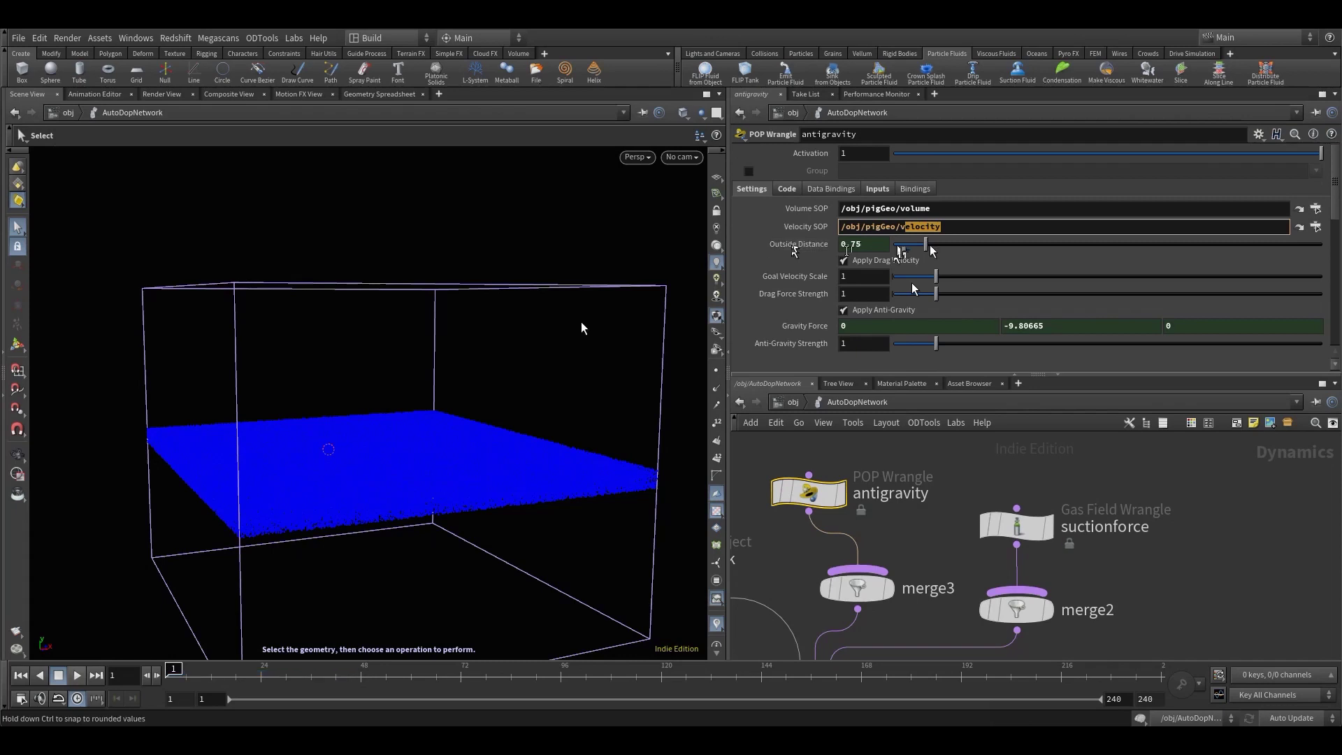
pyautogui.moveTo(846, 487); pyautogui.dragTo(881, 459)
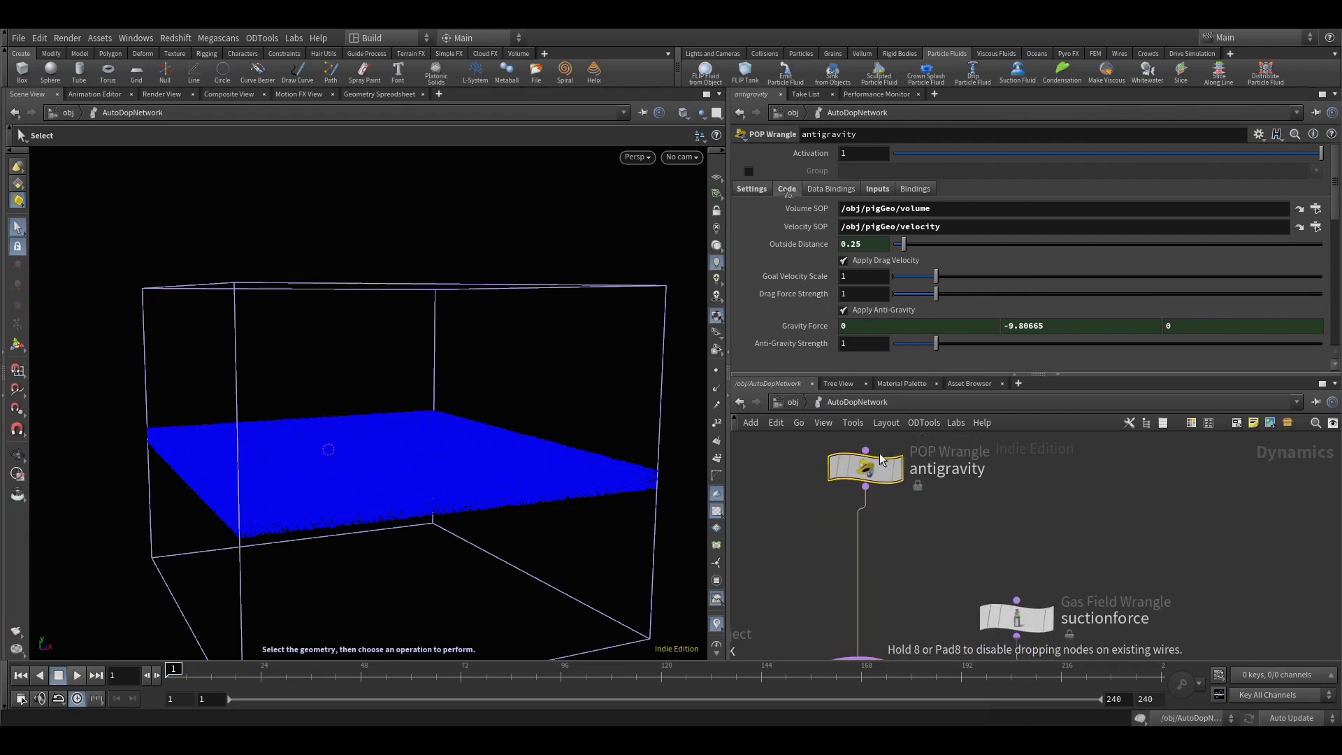
# - Read through the antigravity wrangle's VEXpression code
pyautogui.click(787, 189)
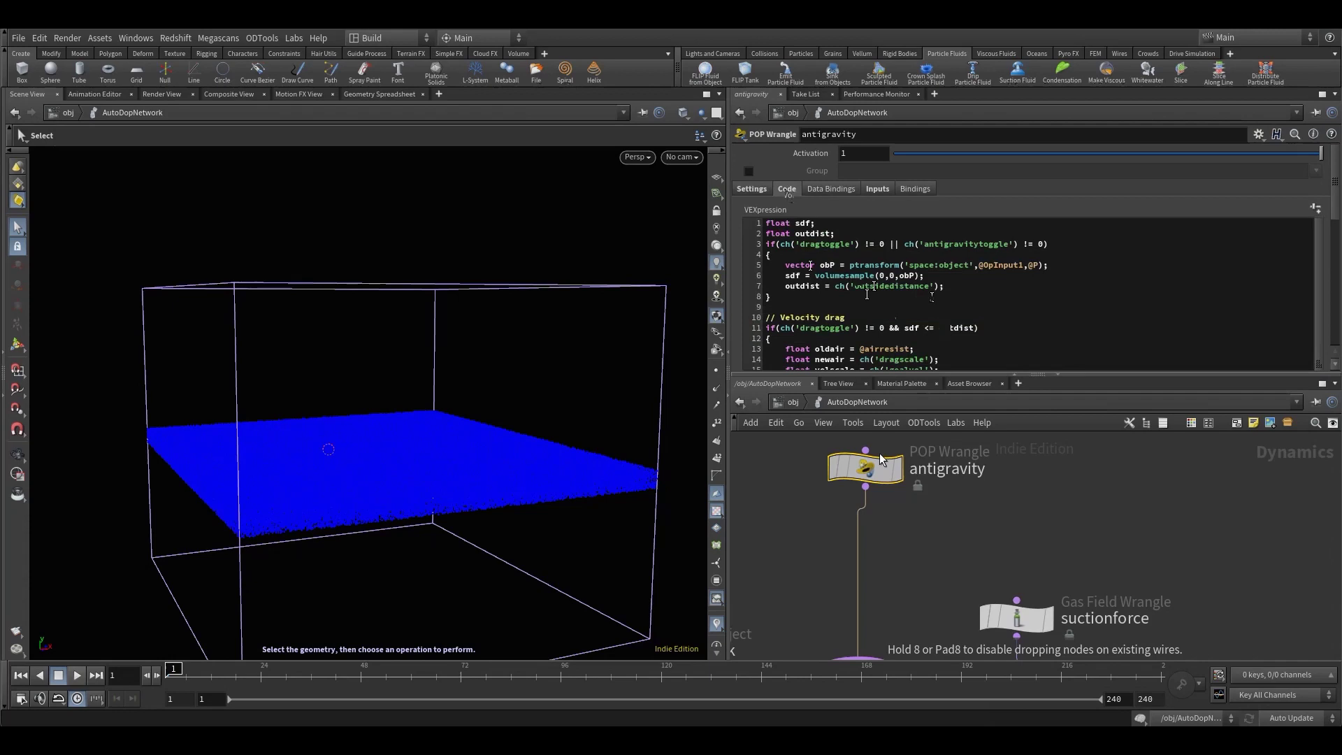
pyautogui.scroll(-10, 919, 293)
# - Return to the object level, play the FLIP tank suction simulation on the pig head, rewind it to frame 1 and replay it
pyautogui.click(792, 402)
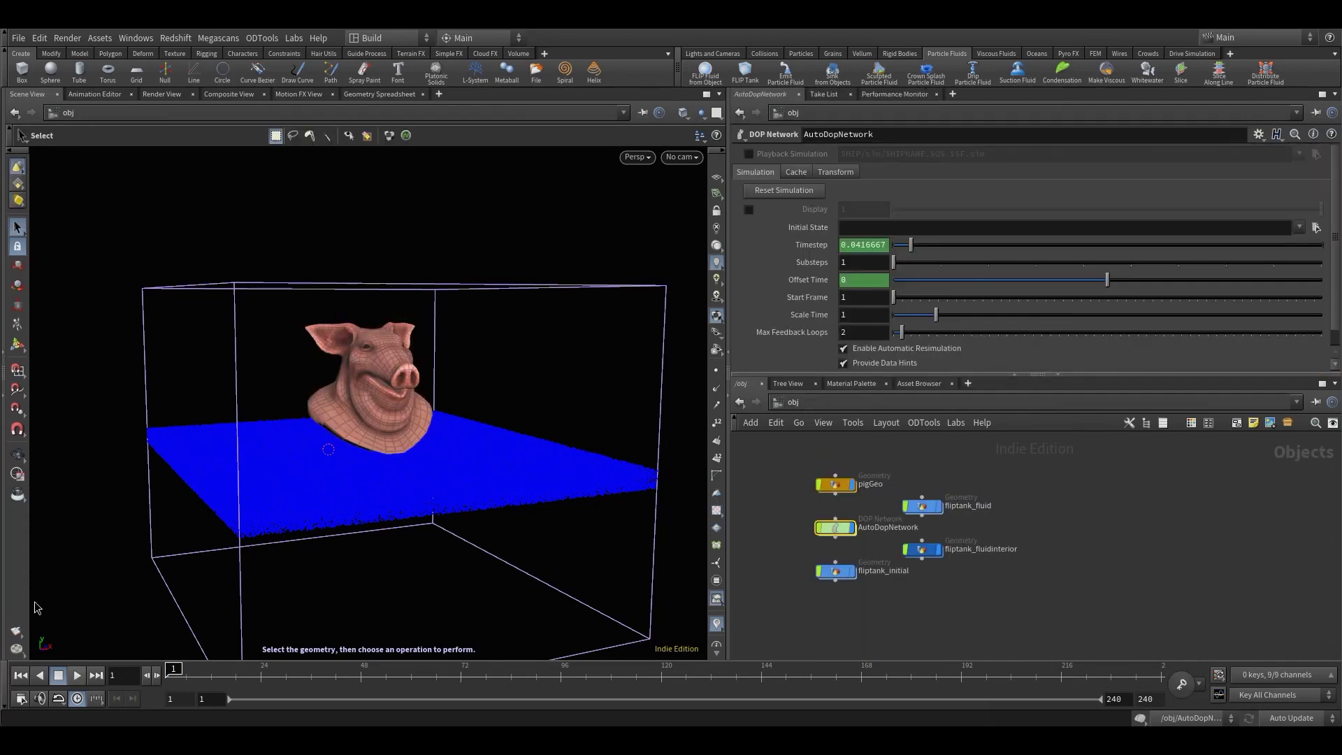
pyautogui.click(76, 675)
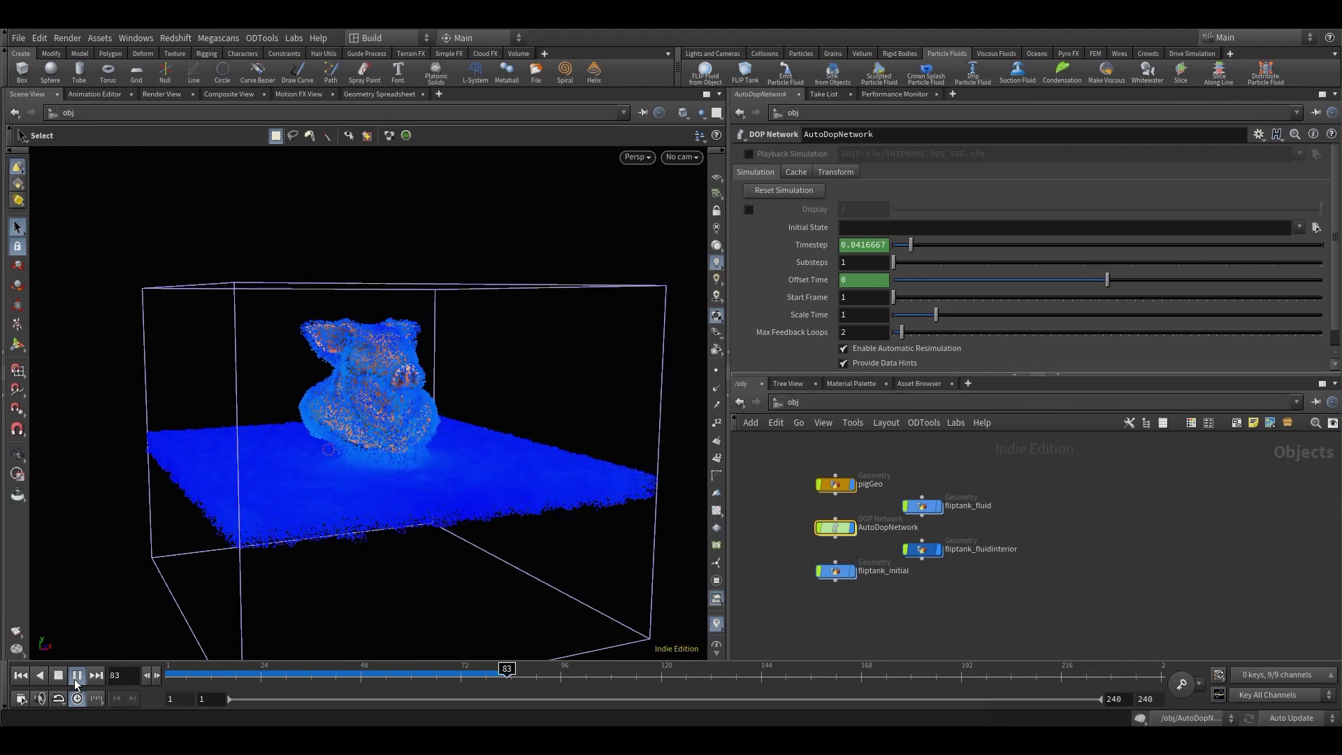
pyautogui.click(59, 675)
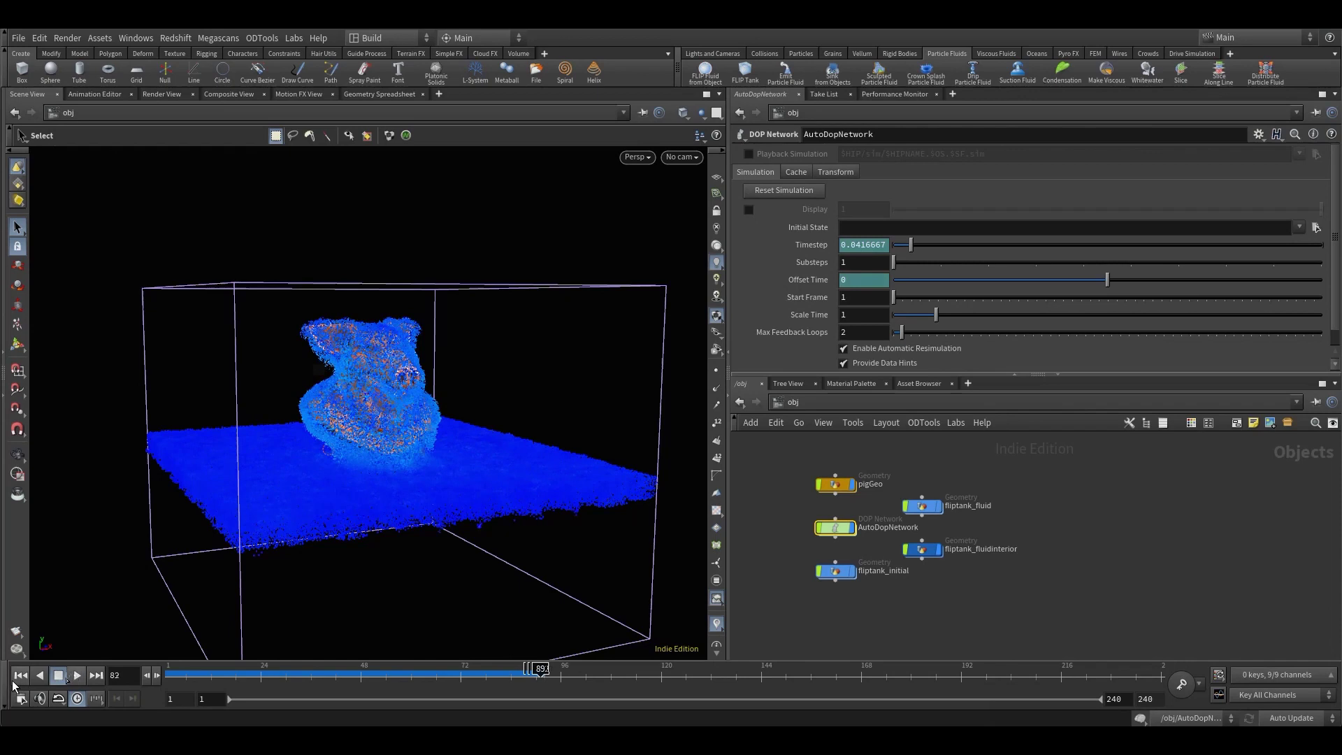
pyautogui.click(21, 675)
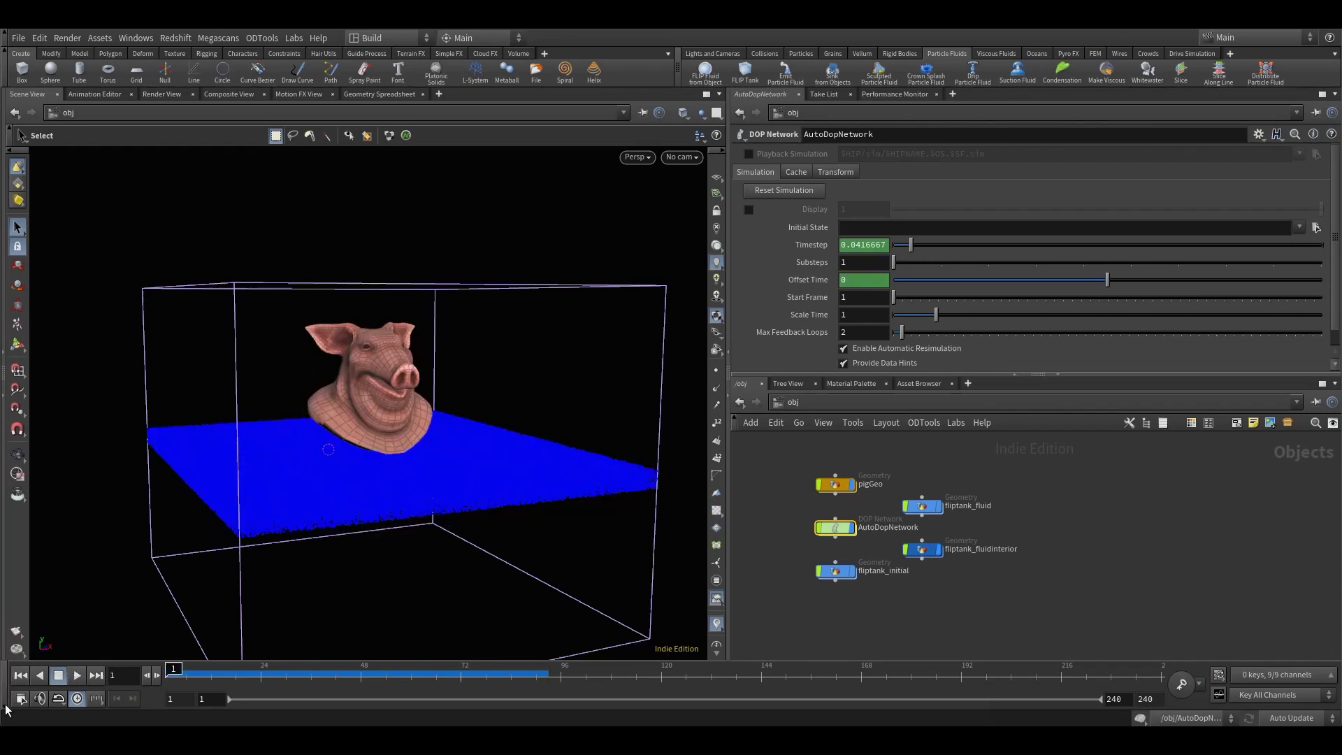
pyautogui.click(71, 676)
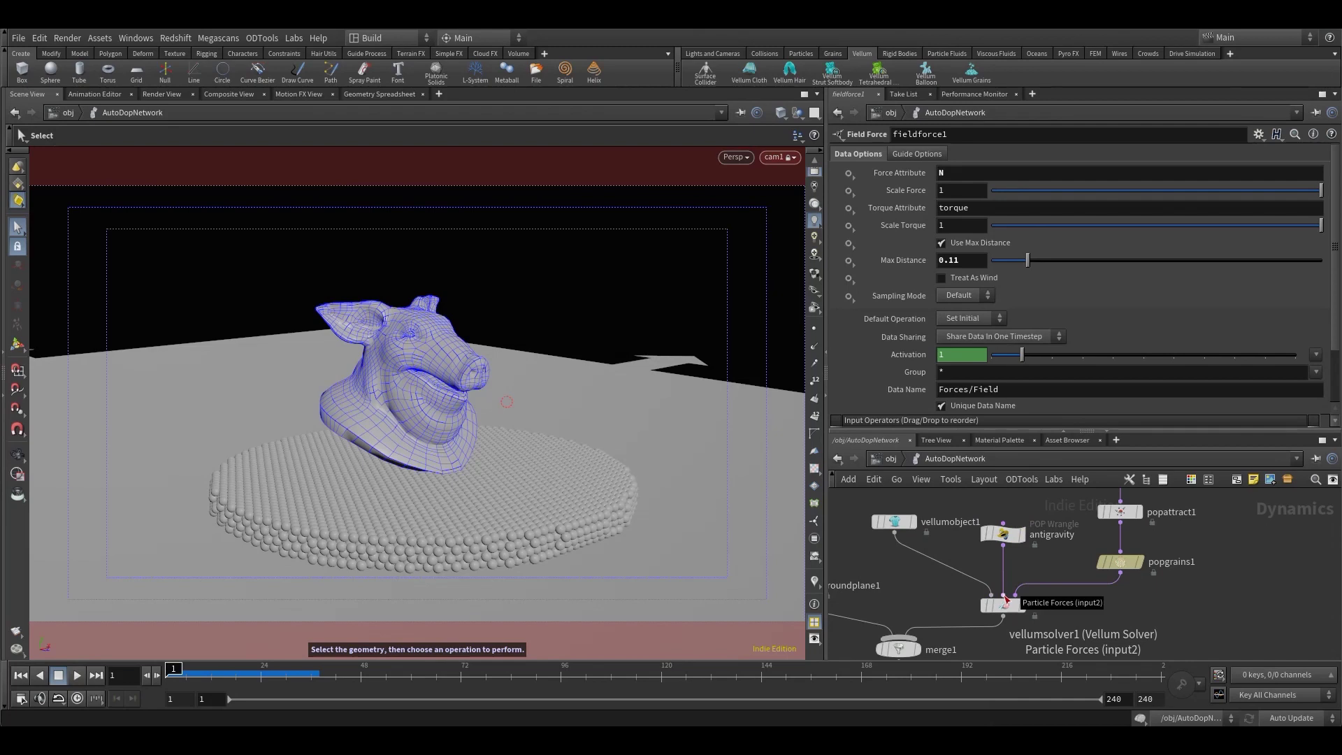
# - Examine vellumsolver1's settings, play the grain simulation, rewind it to frame 1 and replay it
pyautogui.click(1002, 608)
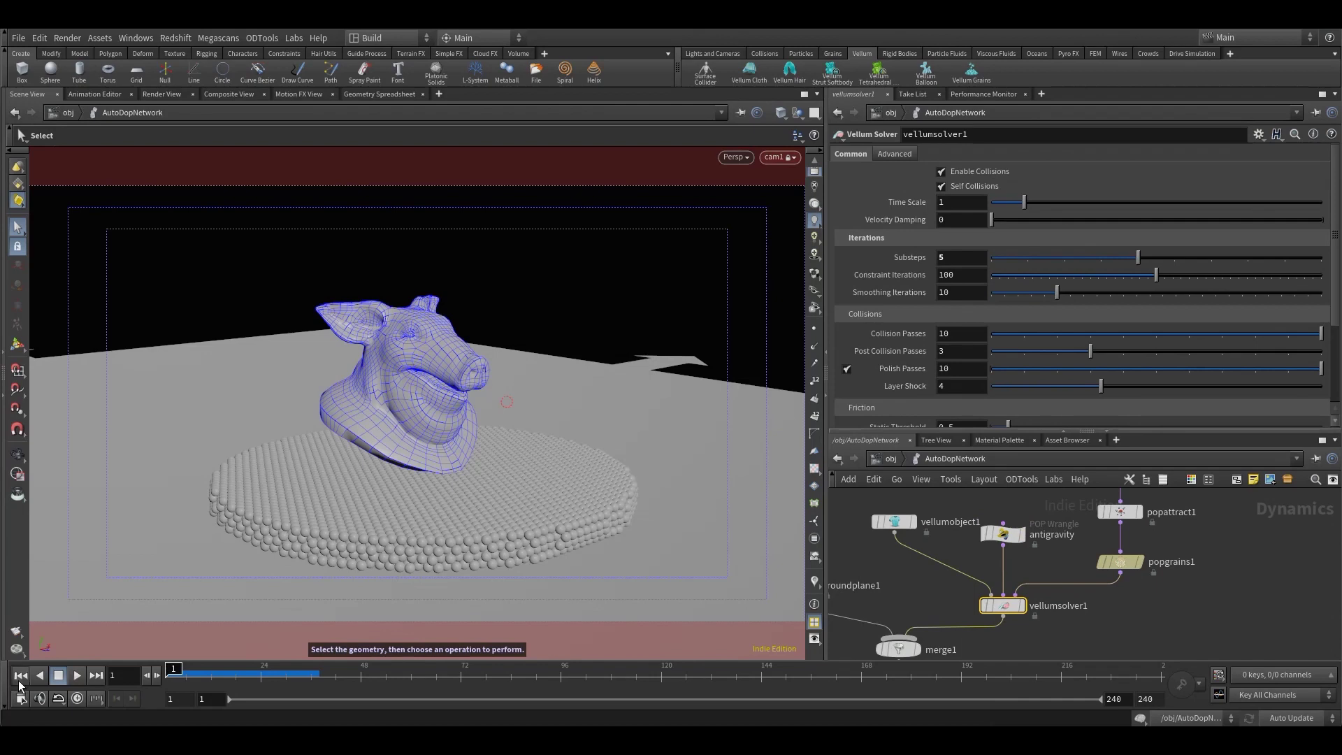
pyautogui.click(77, 676)
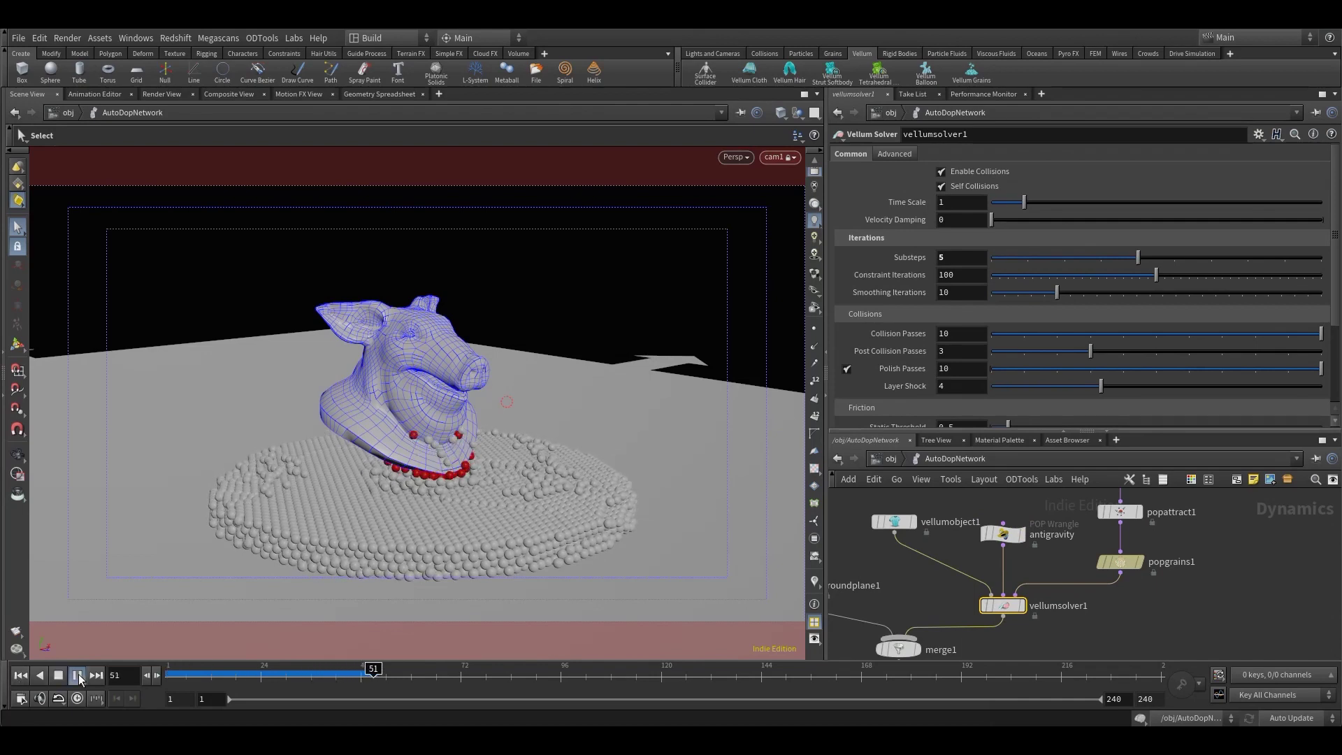
pyautogui.click(56, 677)
pyautogui.click(21, 676)
pyautogui.click(77, 675)
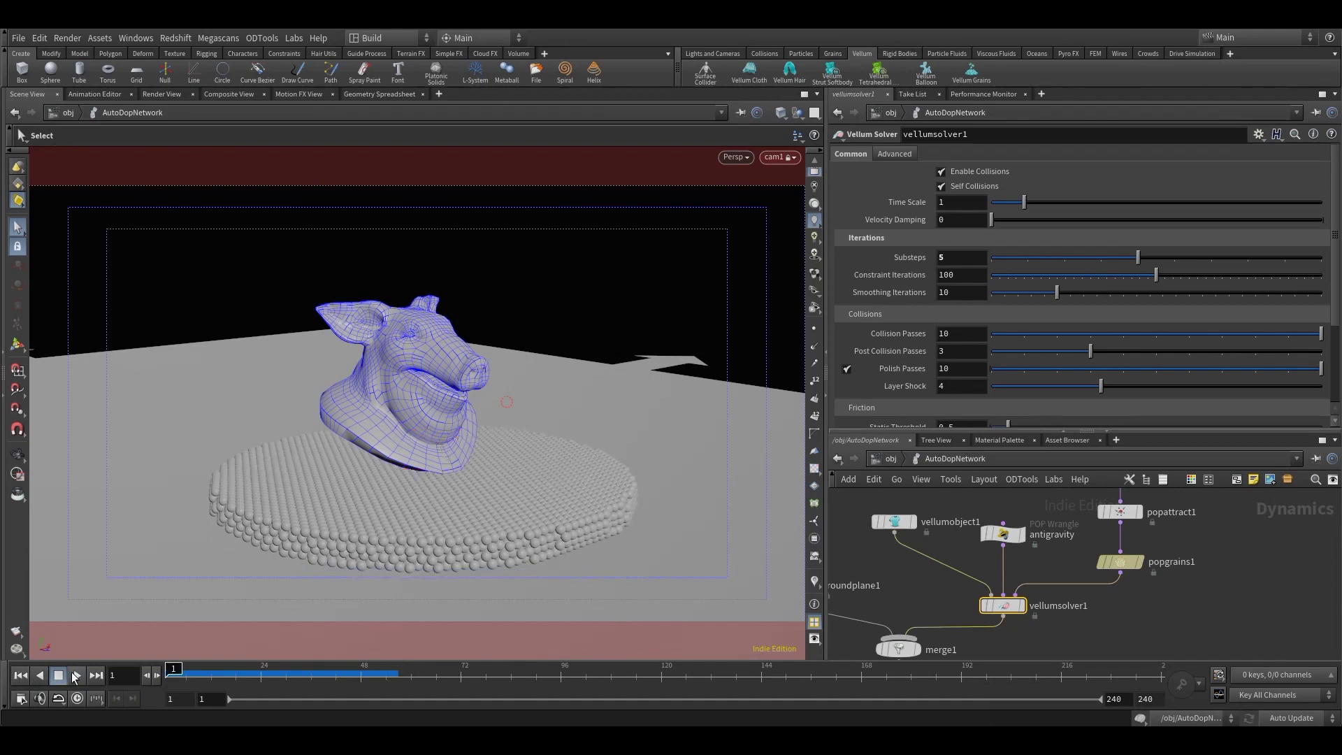
pyautogui.click(77, 675)
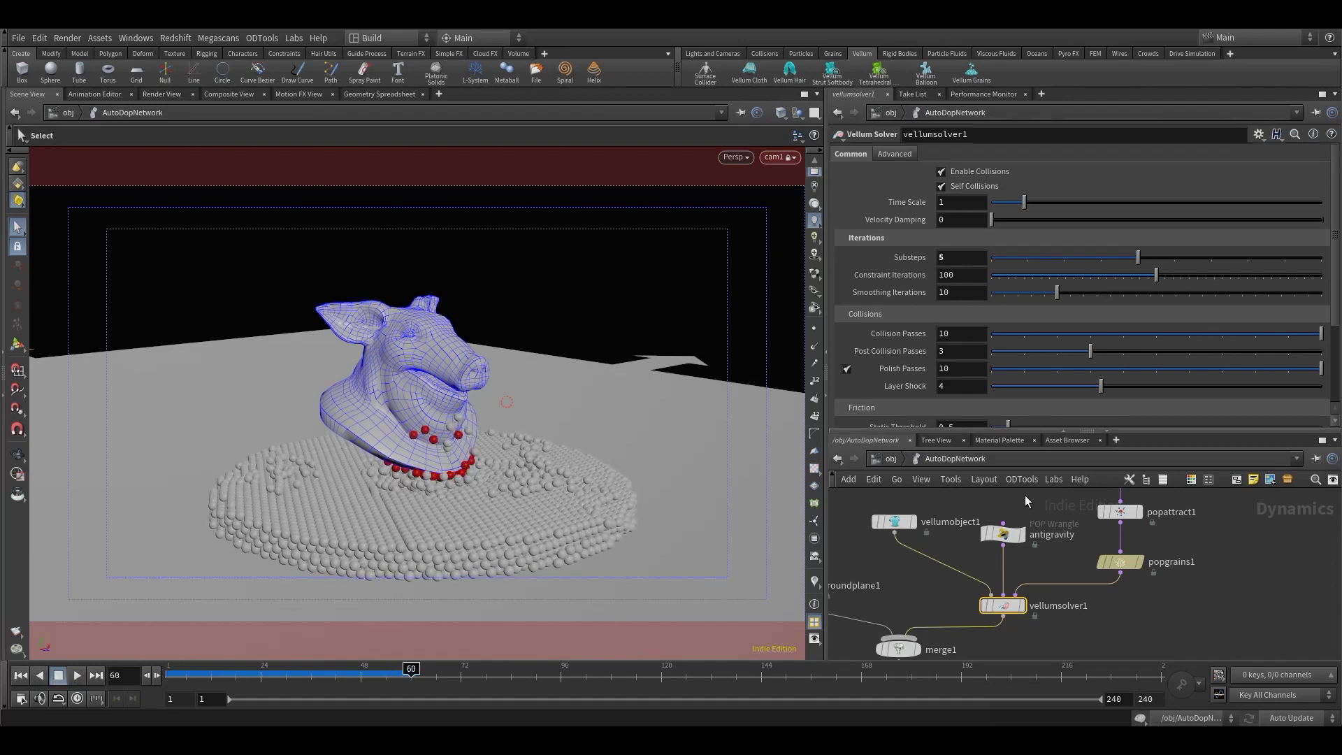
# - Set fieldforce1's Scale Force to 2 and replay the grain simulation from frame 1
pyautogui.click(1003, 535)
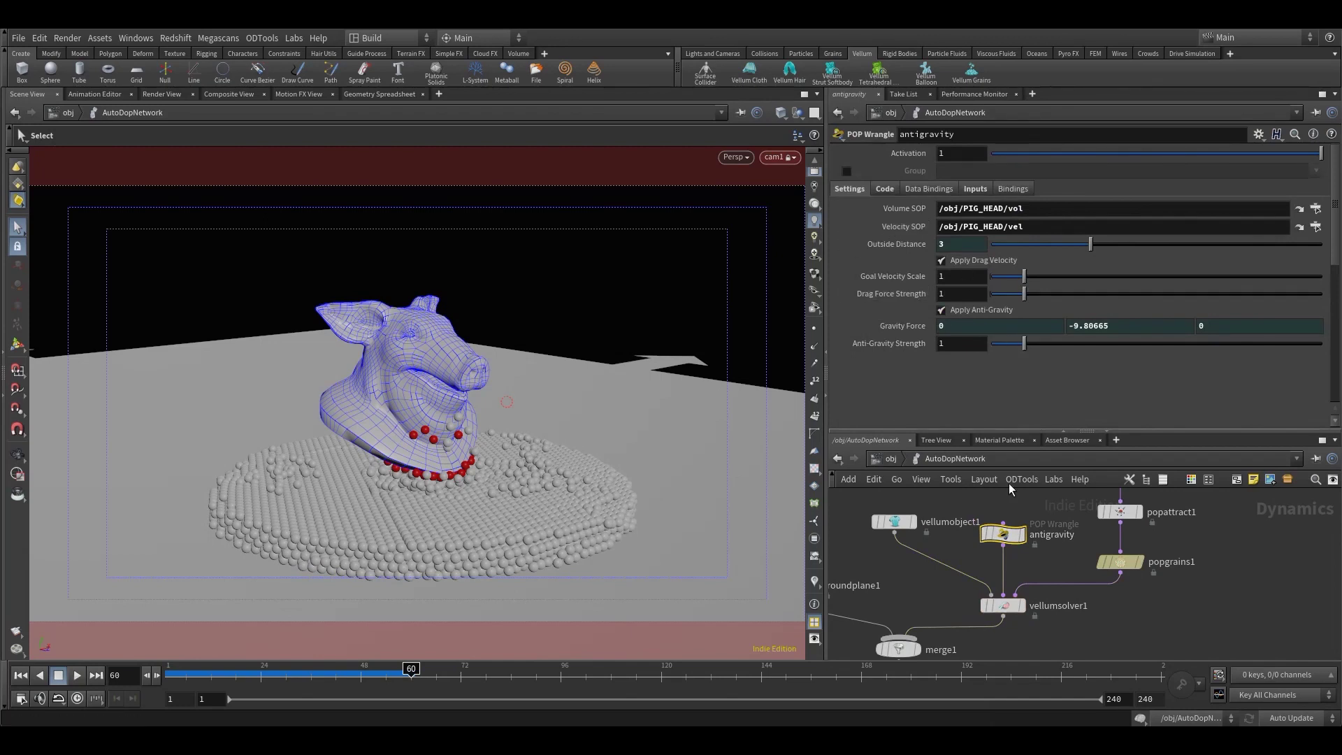
pyautogui.moveTo(1020, 559); pyautogui.dragTo(936, 553, button='middle')
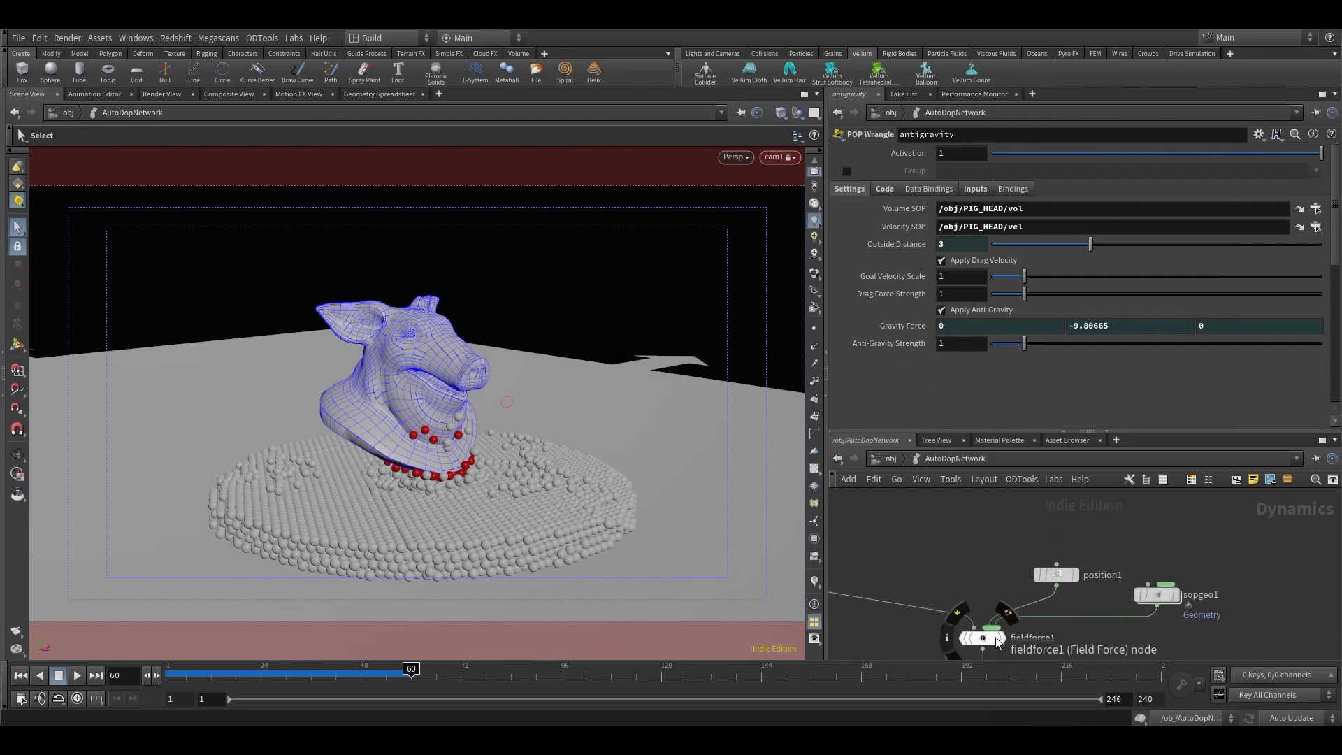
pyautogui.click(985, 637)
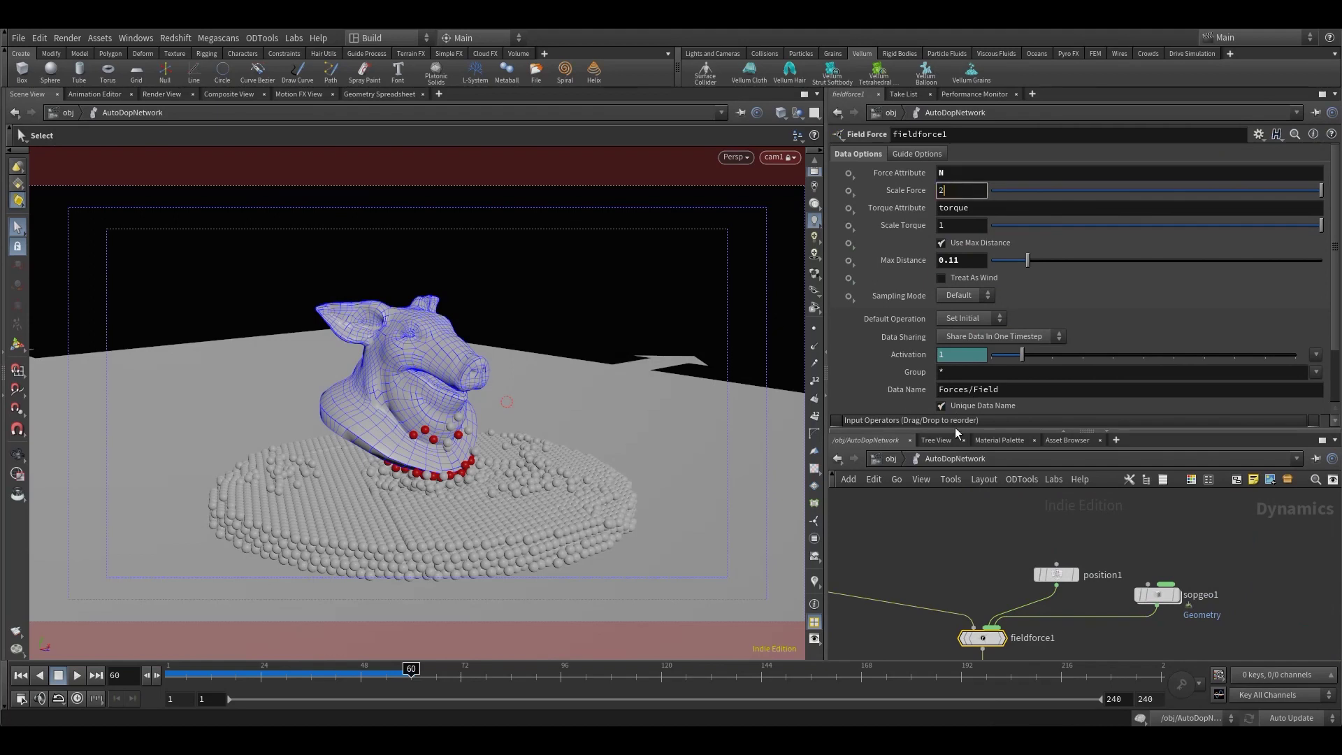
pyautogui.click(20, 675)
pyautogui.click(75, 675)
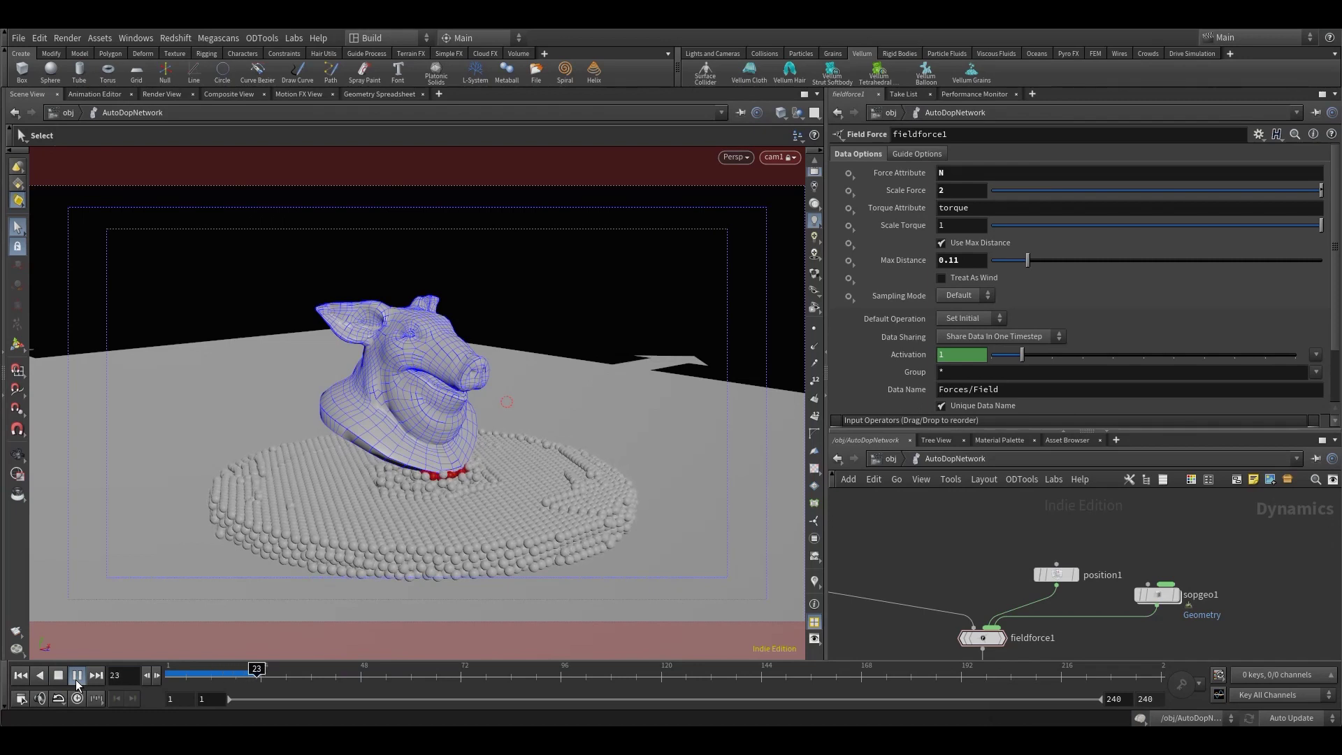
pyautogui.click(75, 676)
# - Set antigravity's Drag Force Strength to 3 and replay the grain simulation from frame 1
pyautogui.moveTo(992, 608); pyautogui.dragTo(1057, 393, button='middle')
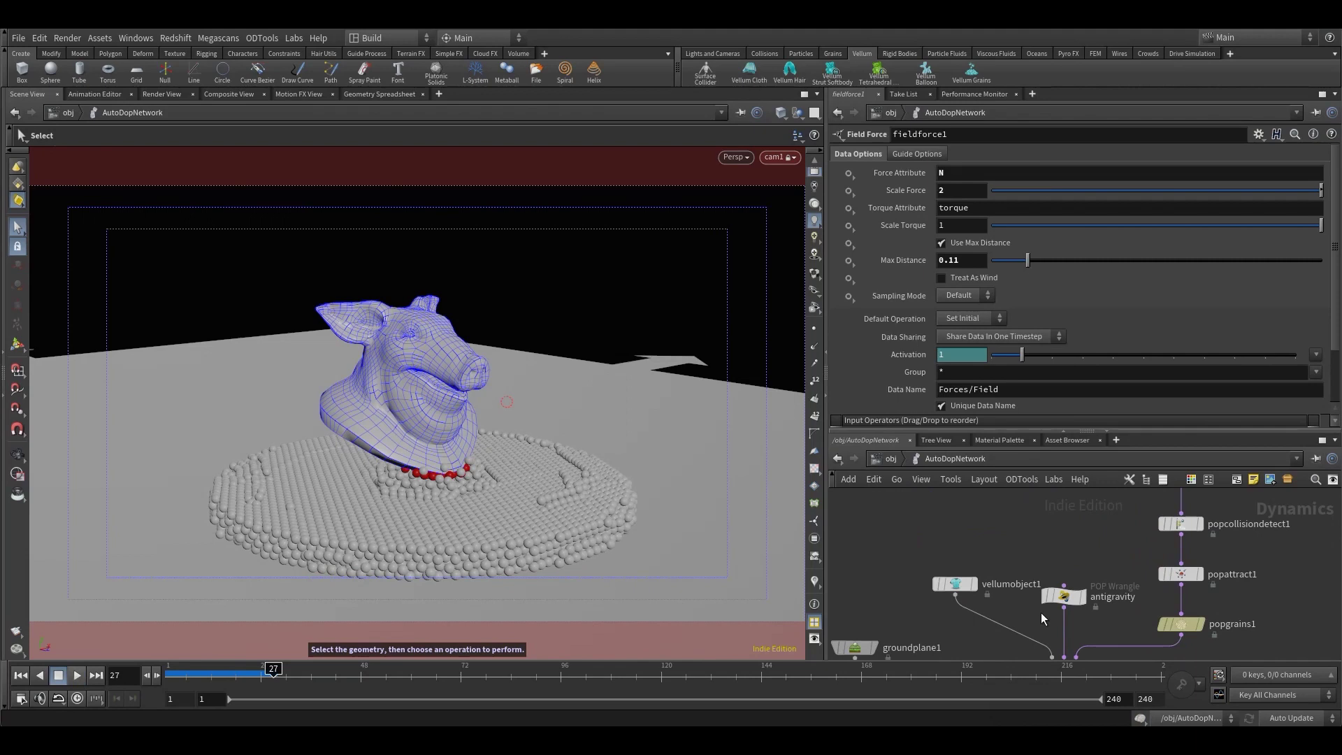
pyautogui.click(1063, 596)
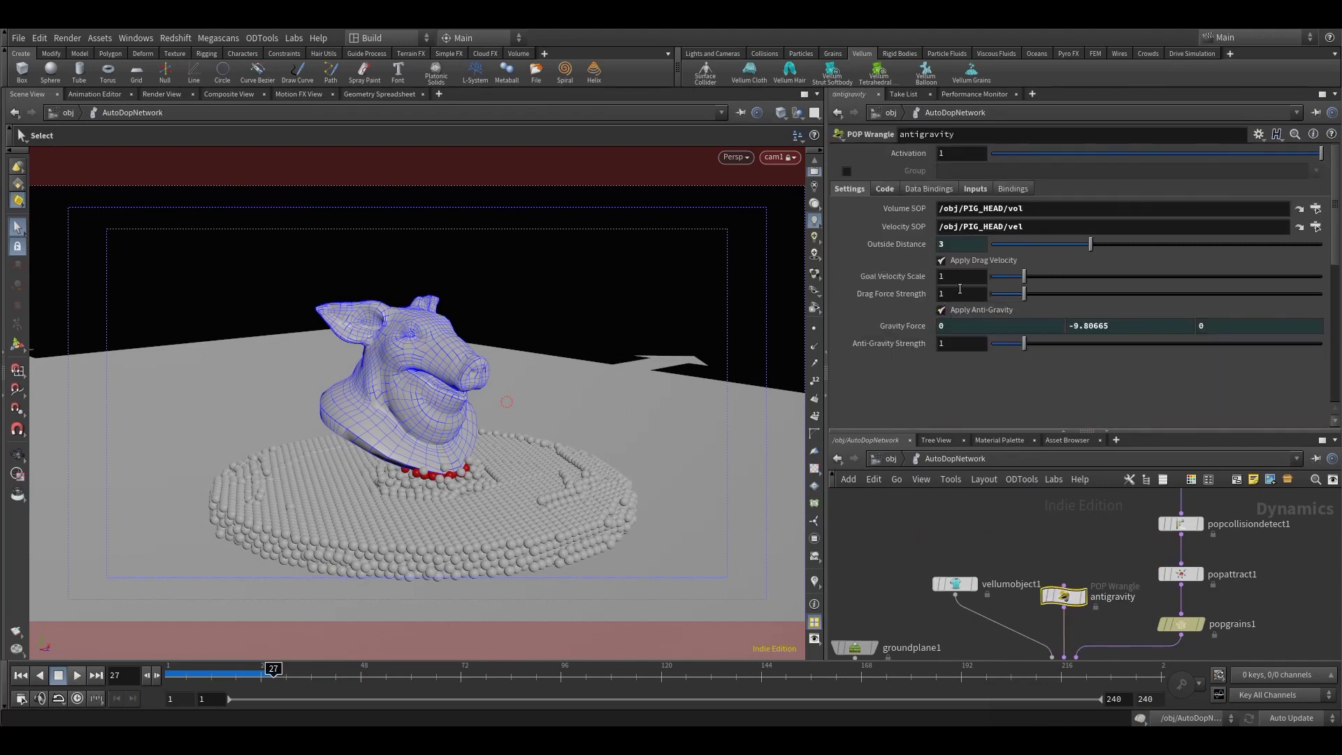
pyautogui.click(20, 674)
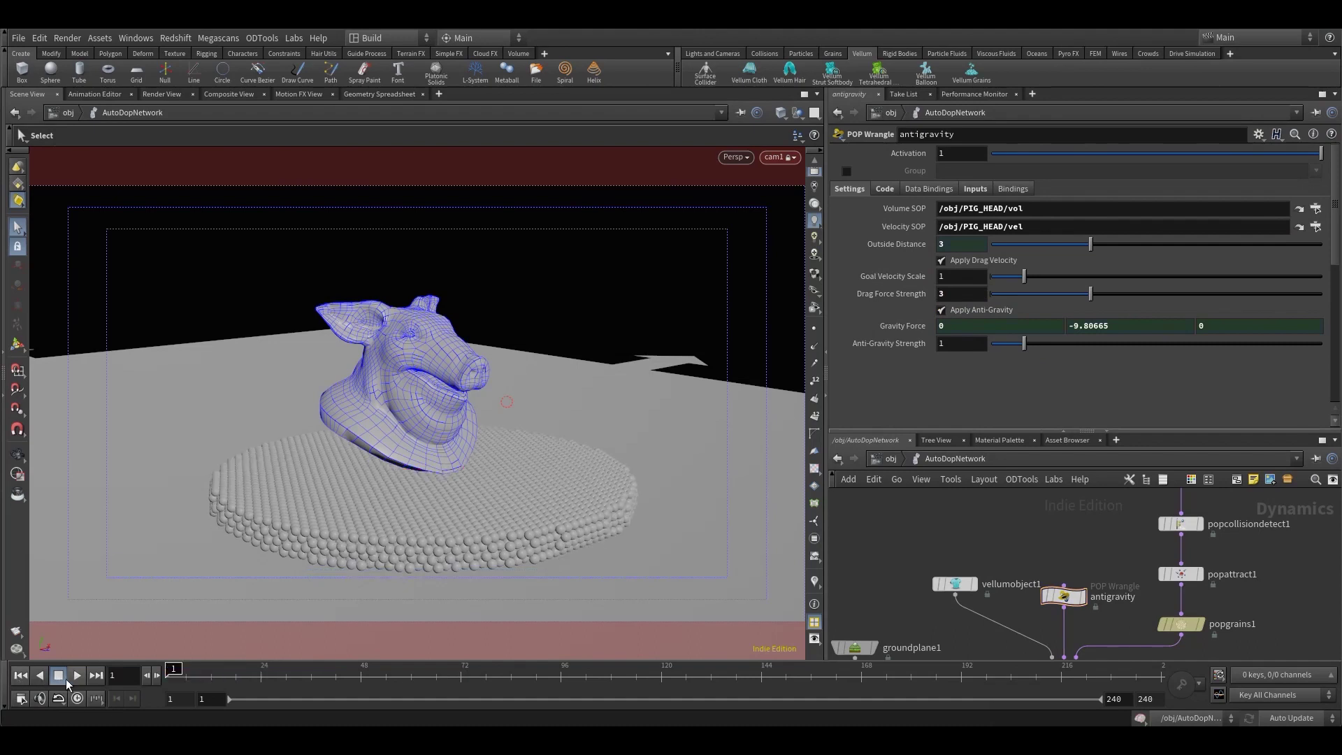
pyautogui.click(78, 676)
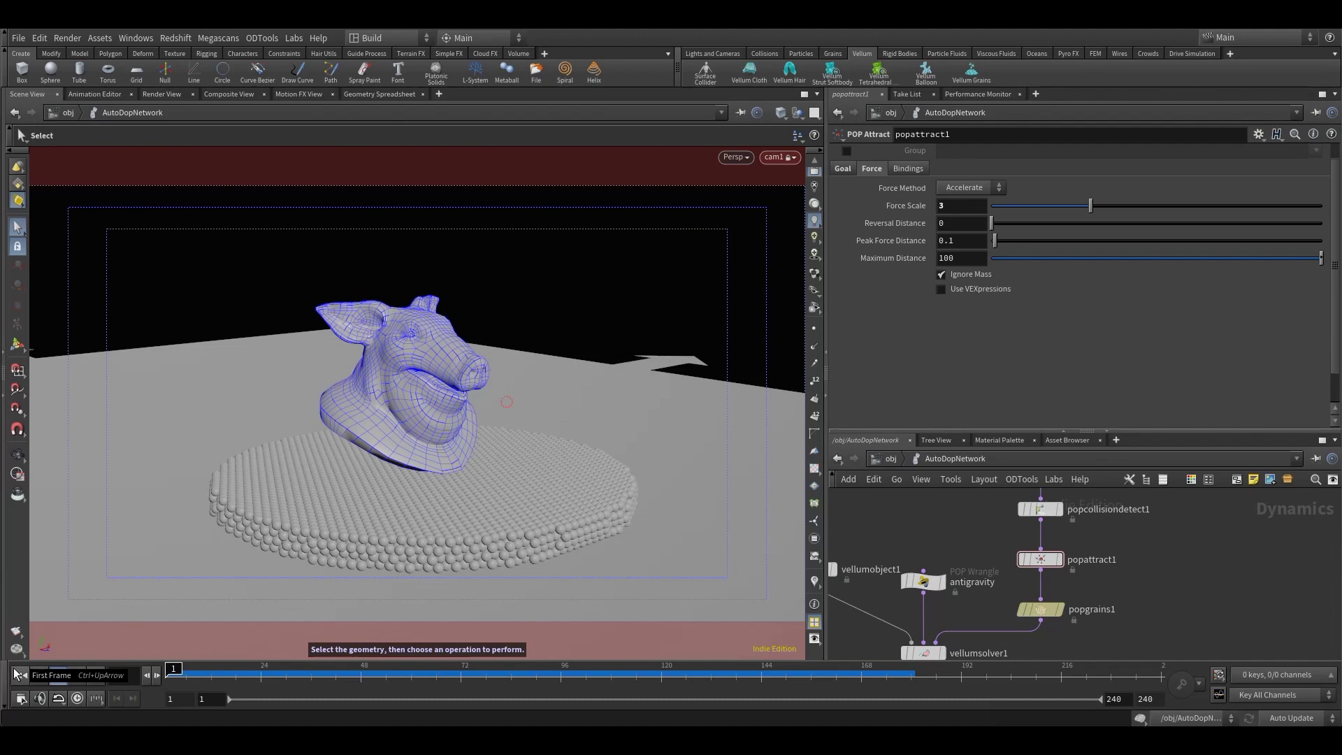
# - Play the grain simulation in the viewport and the flipbook preview of the denser grains, each from frame 1
pyautogui.click(80, 678)
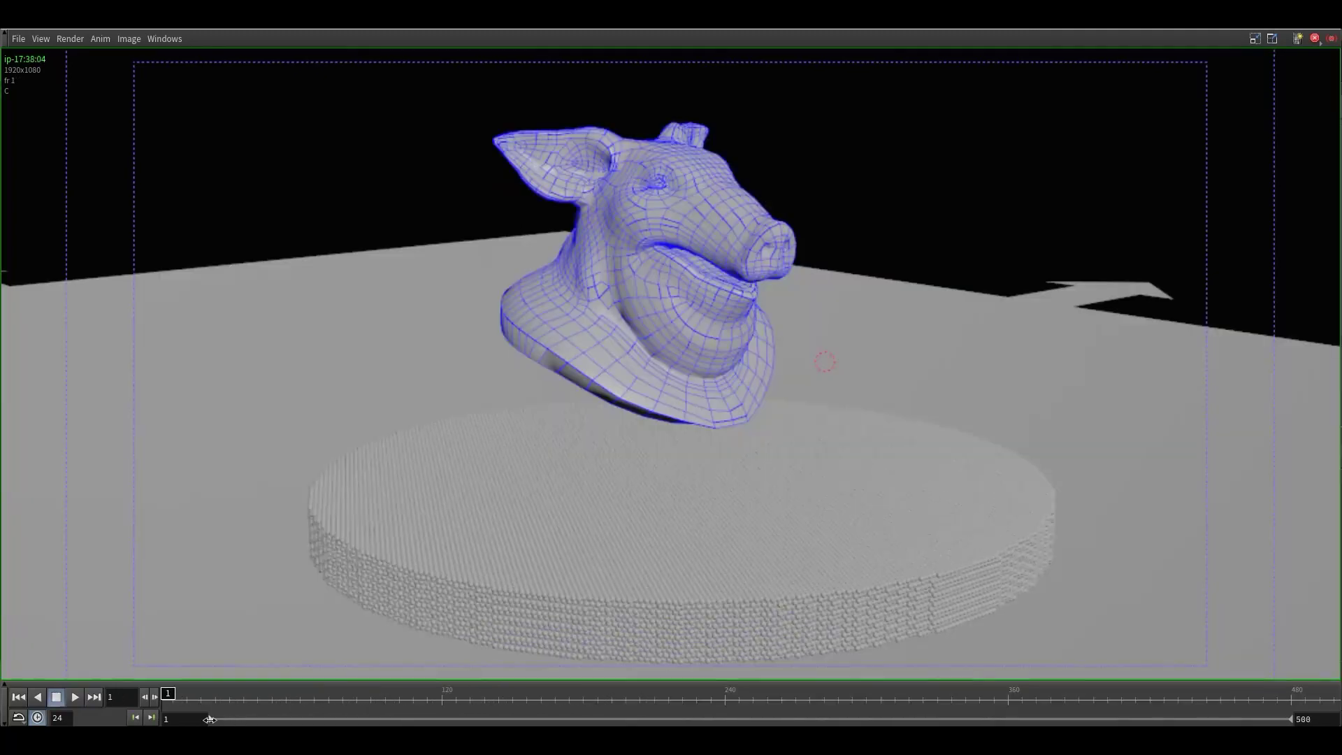
pyautogui.click(76, 697)
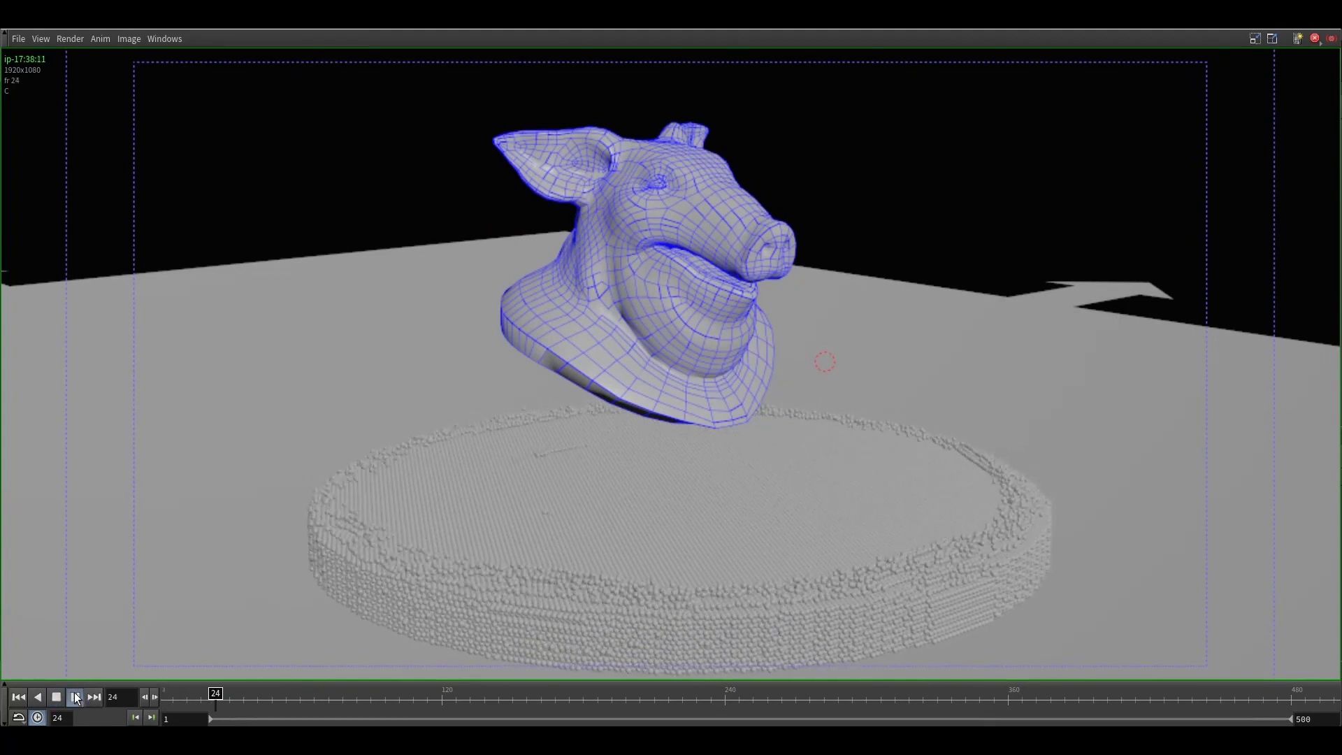